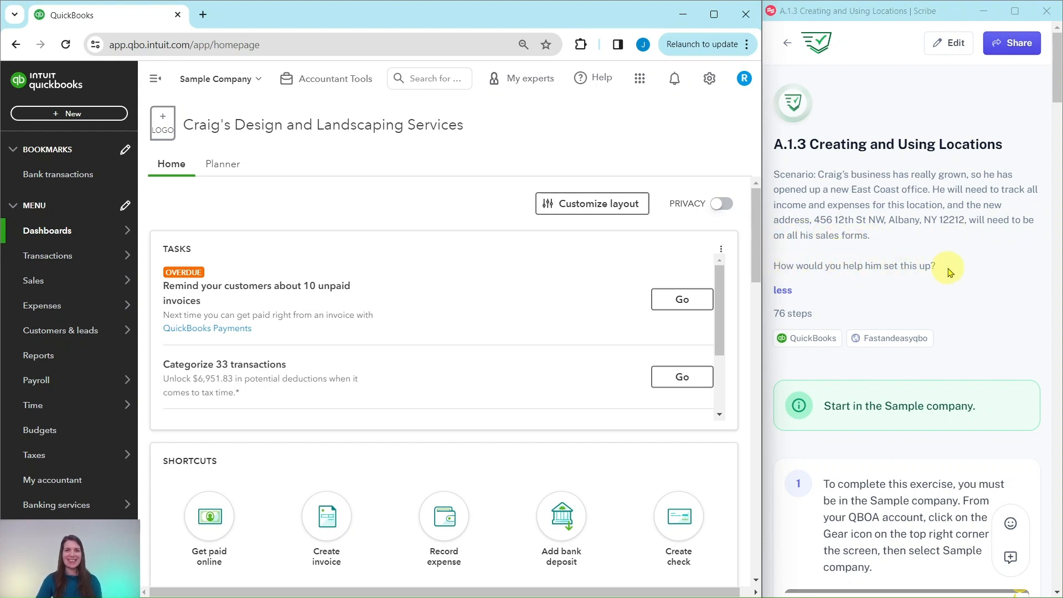
# Step: Review the exercise instructions and open the Advanced section of the sample company's account settings
pyautogui.scroll(-5, 946, 258)
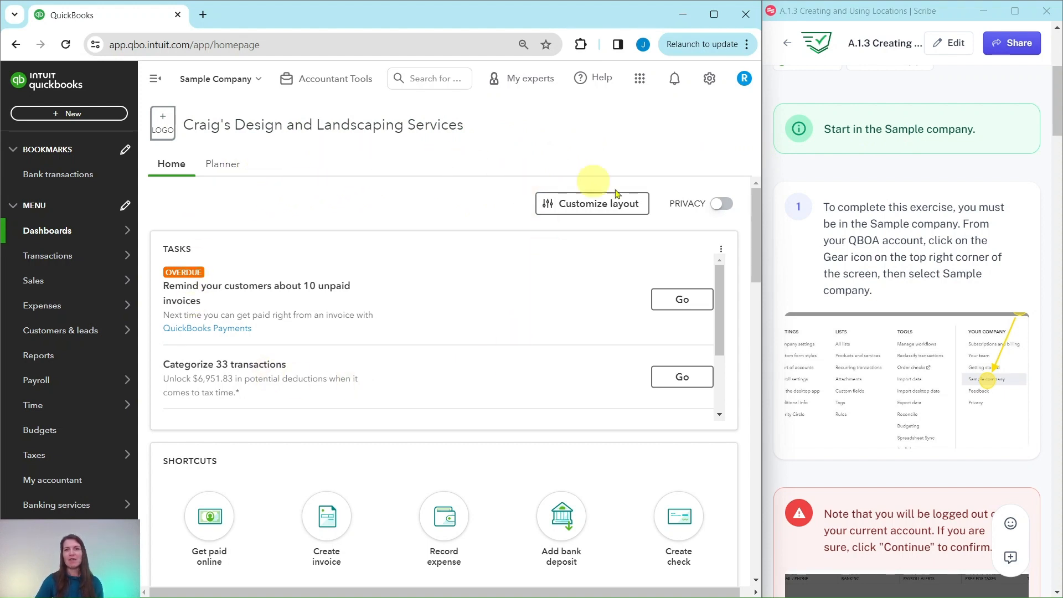
pyautogui.scroll(-6, 797, 283)
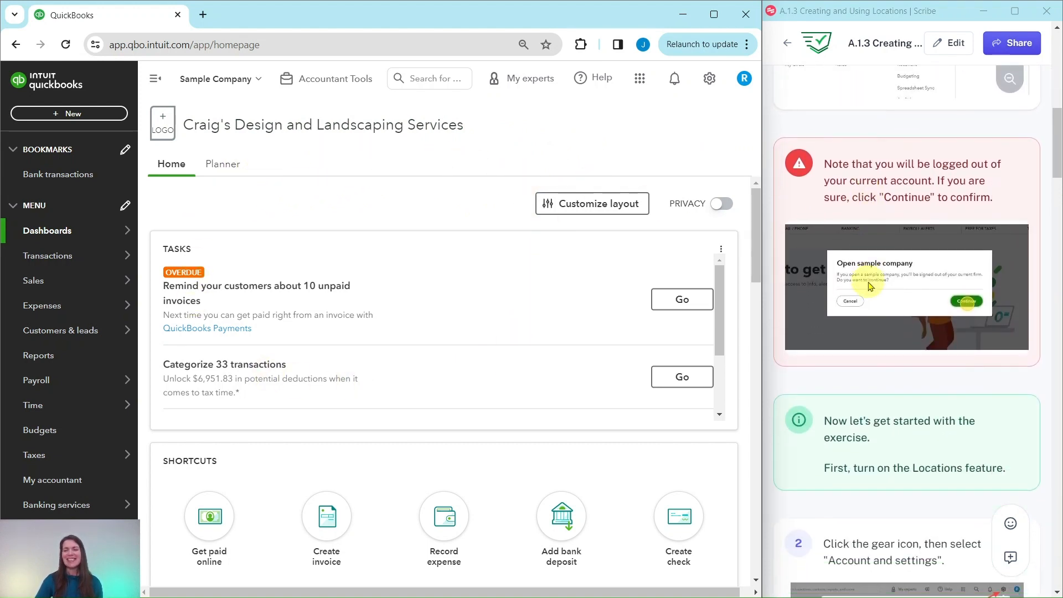
pyautogui.scroll(-7, 870, 285)
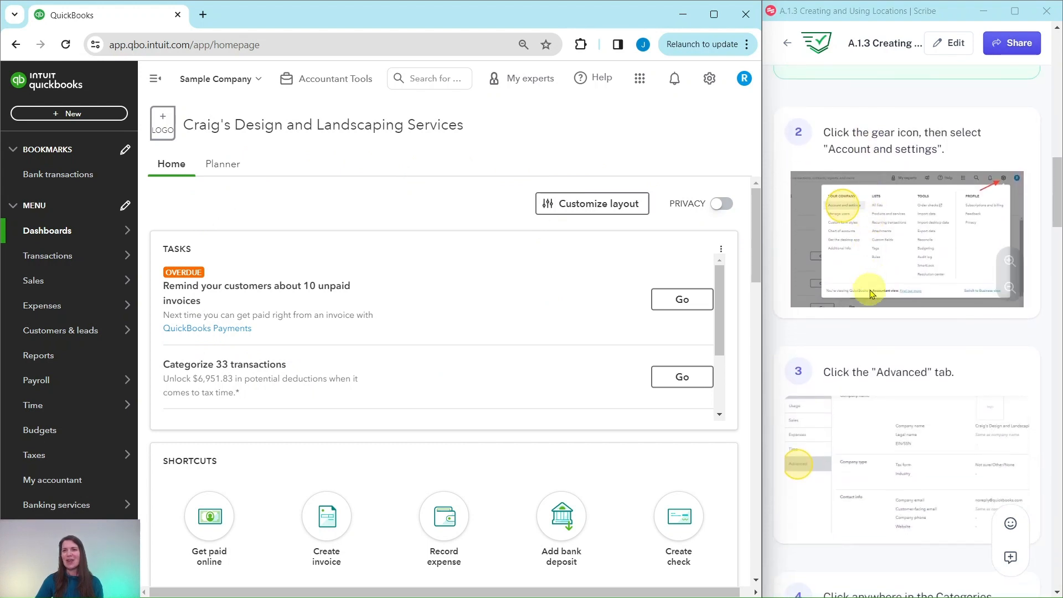
pyautogui.scroll(1, 871, 293)
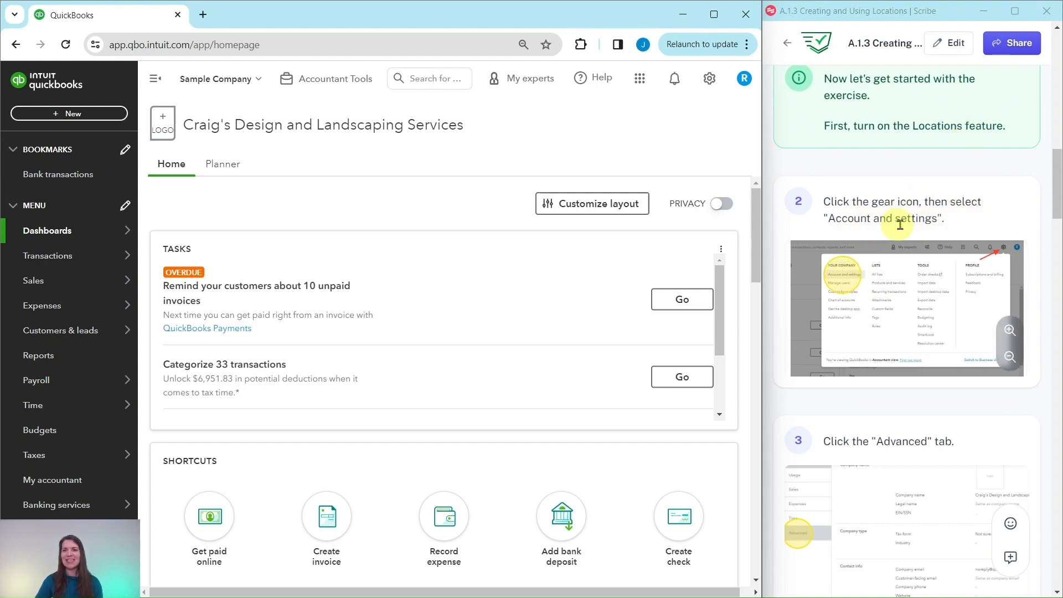
pyautogui.click(710, 82)
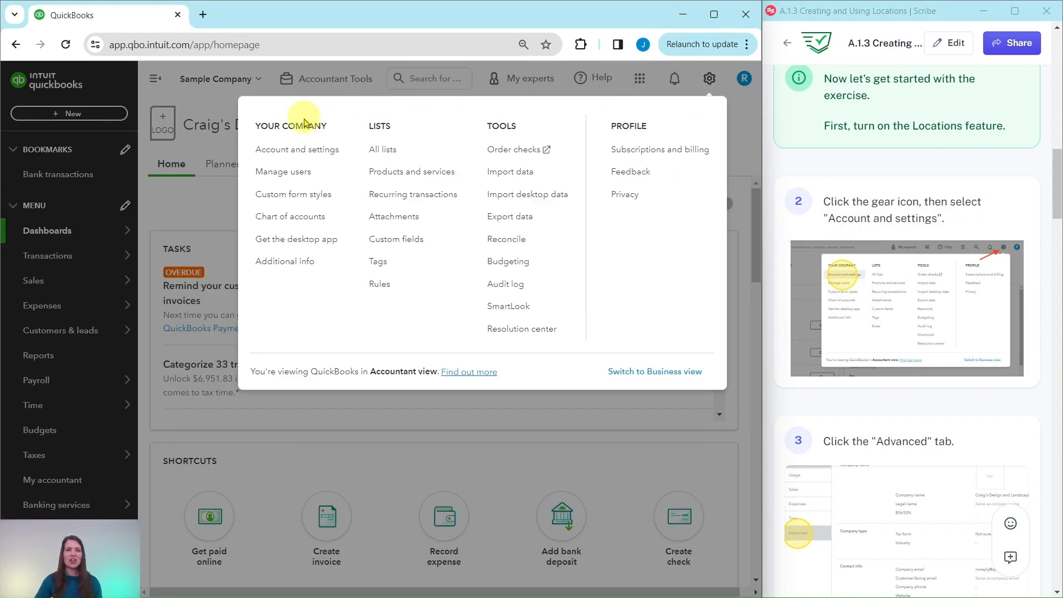
pyautogui.click(292, 158)
pyautogui.scroll(-4, 908, 200)
pyautogui.scroll(-3, 907, 200)
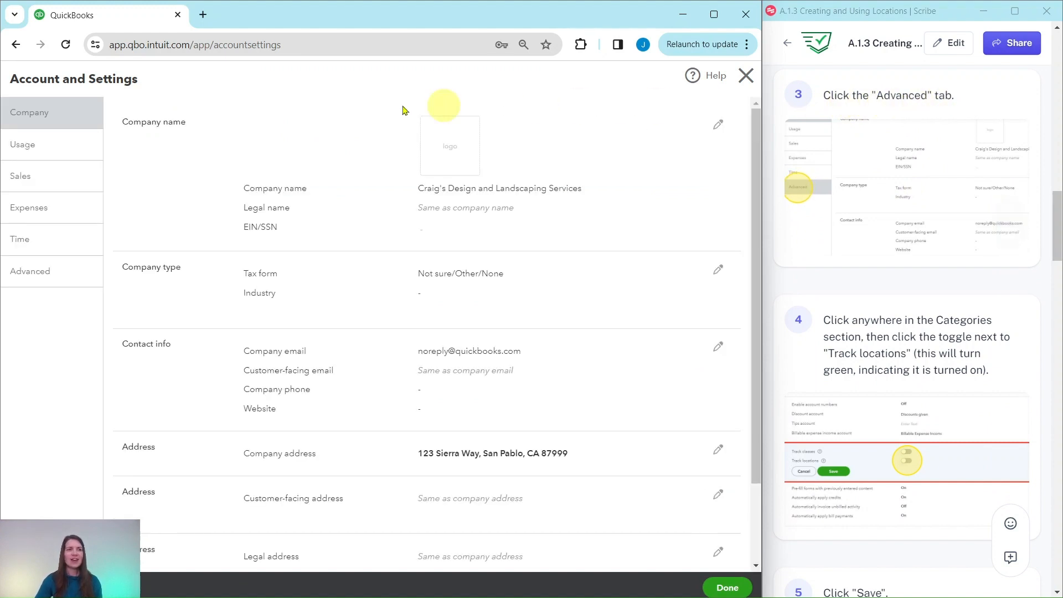
pyautogui.click(31, 279)
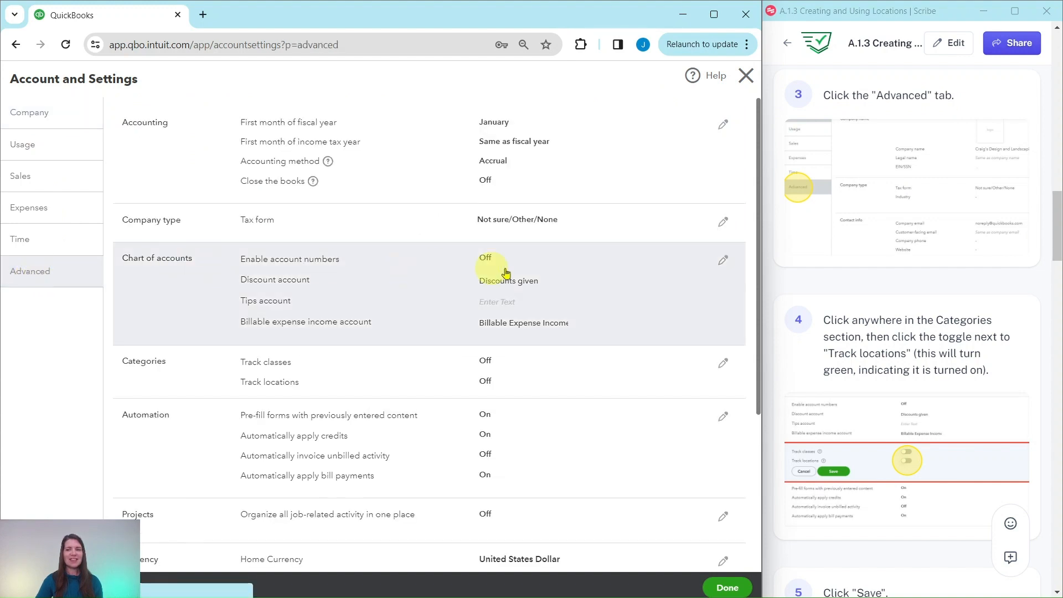
# Step: Turn on Track locations in the Categories settings, save the change and close the account settings
pyautogui.scroll(-4, 852, 281)
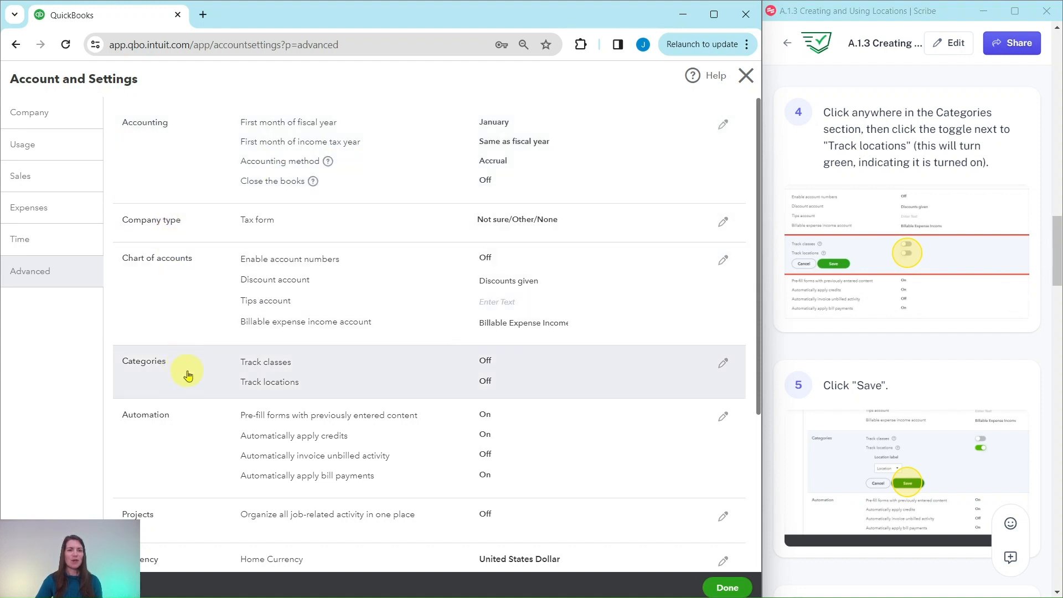
pyautogui.click(367, 379)
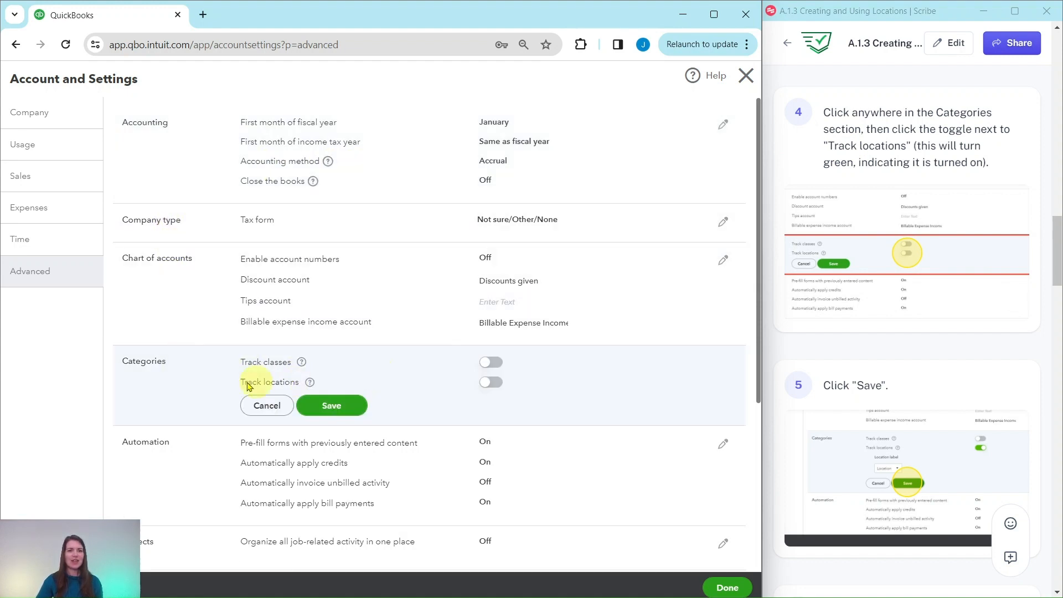
pyautogui.scroll(-3, 505, 378)
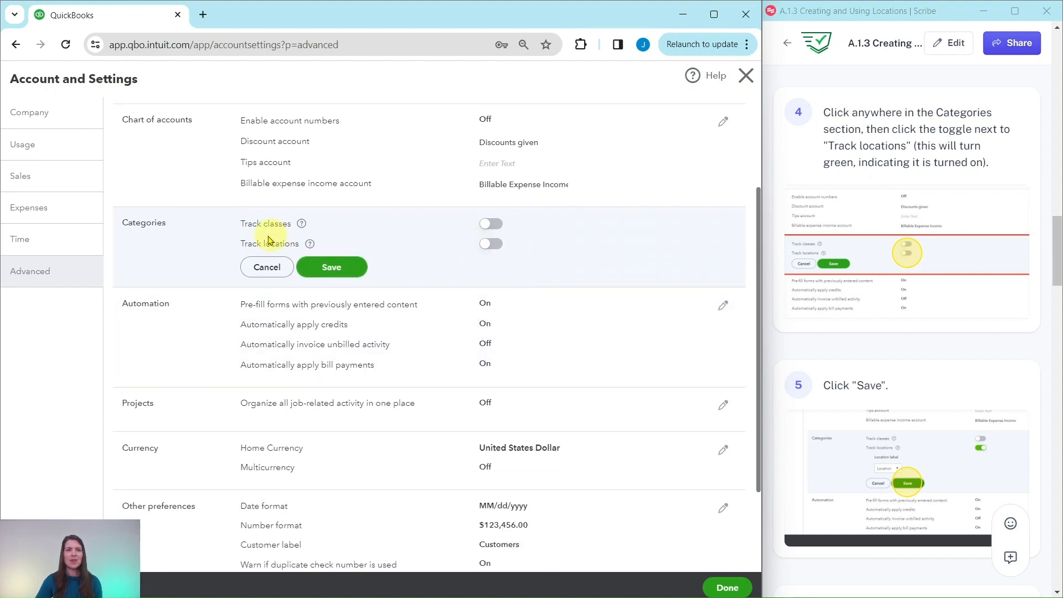
pyautogui.click(492, 244)
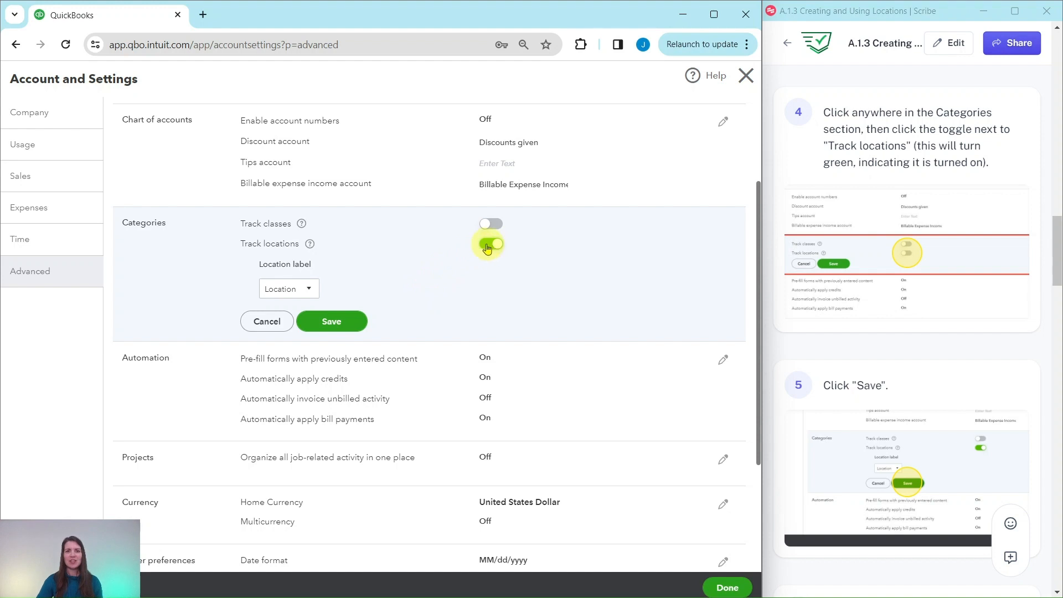
pyautogui.click(331, 322)
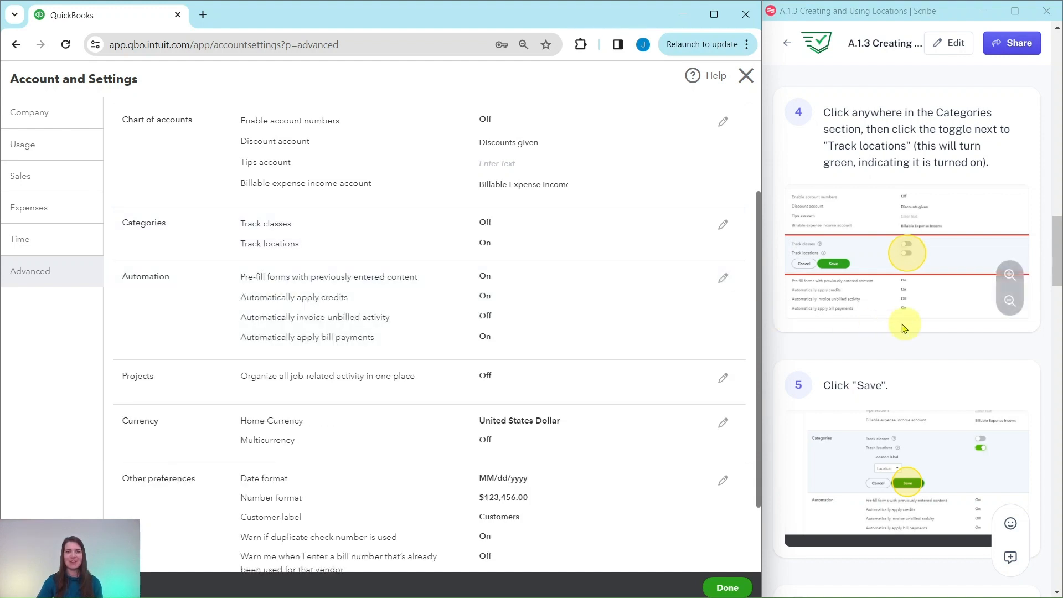
pyautogui.scroll(-2, 906, 321)
pyautogui.scroll(-3, 905, 321)
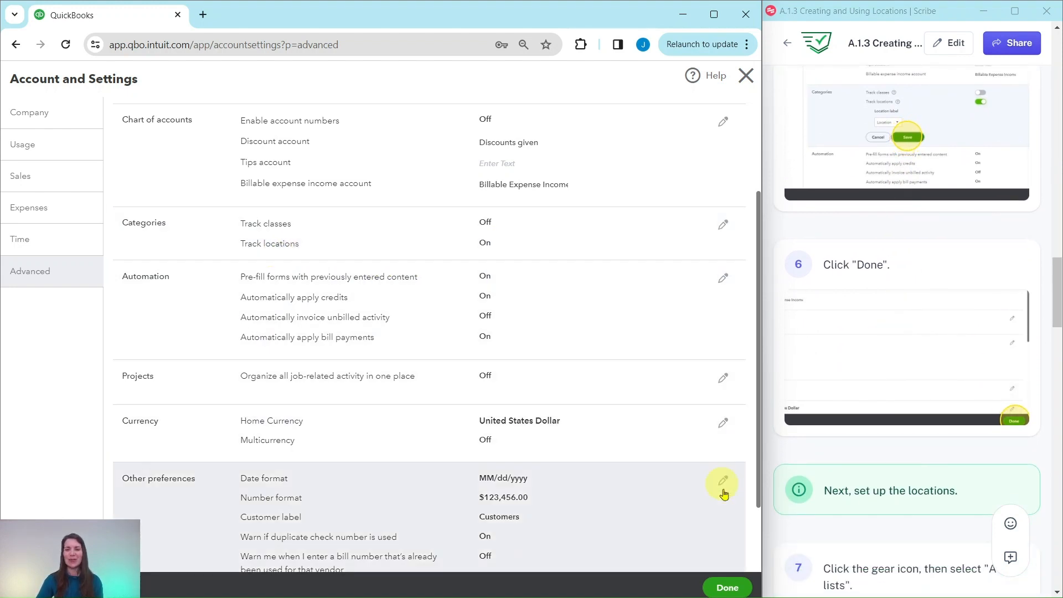
pyautogui.click(728, 589)
# Step: Open the Locations list from the company's full set of lists
pyautogui.scroll(-3, 851, 360)
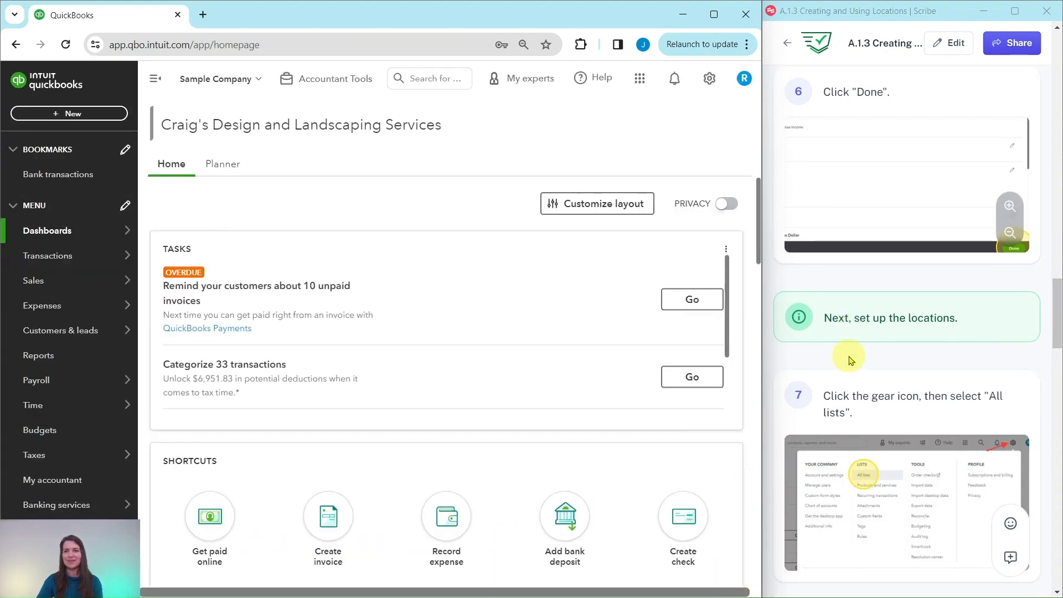
pyautogui.scroll(-3, 851, 360)
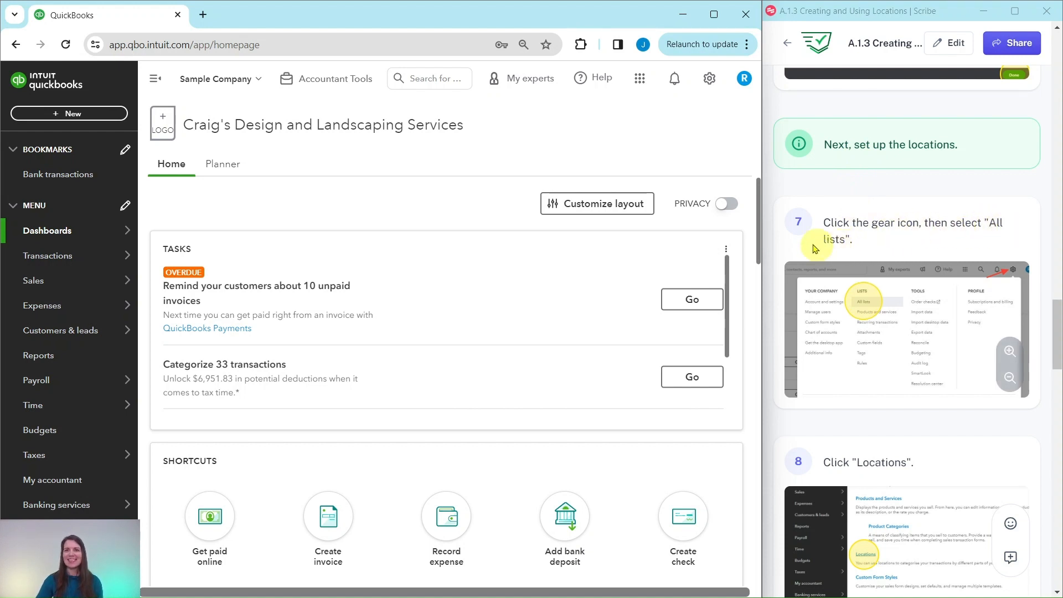
pyautogui.click(711, 85)
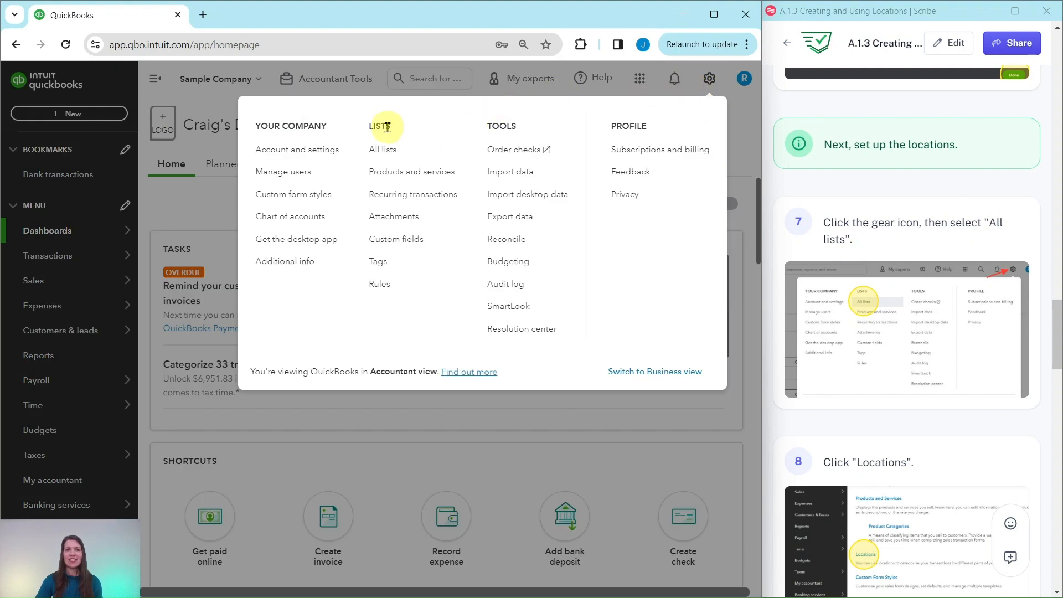
pyautogui.click(386, 151)
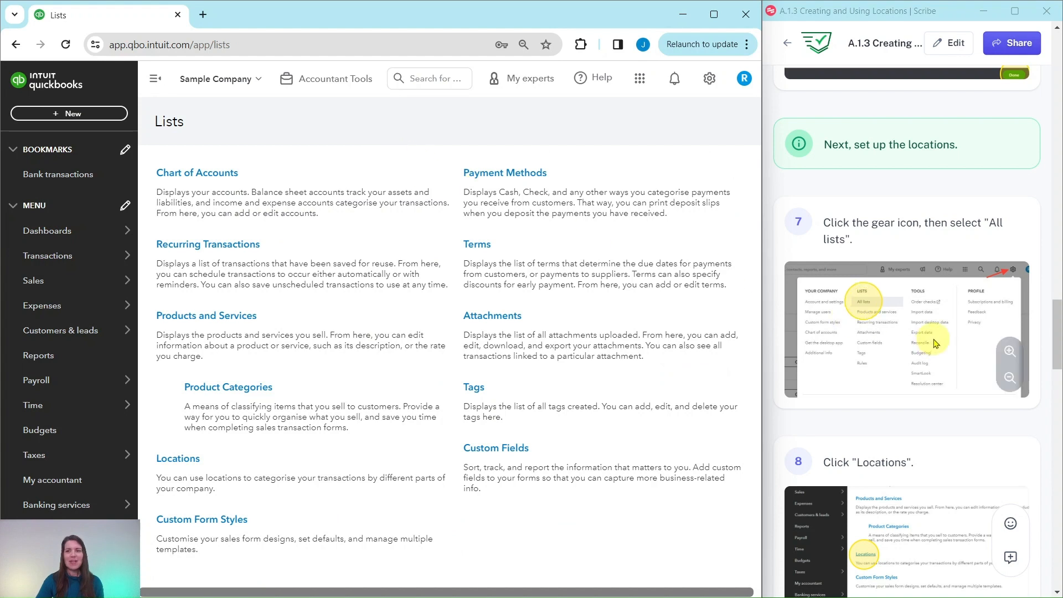
pyautogui.scroll(-6, 922, 340)
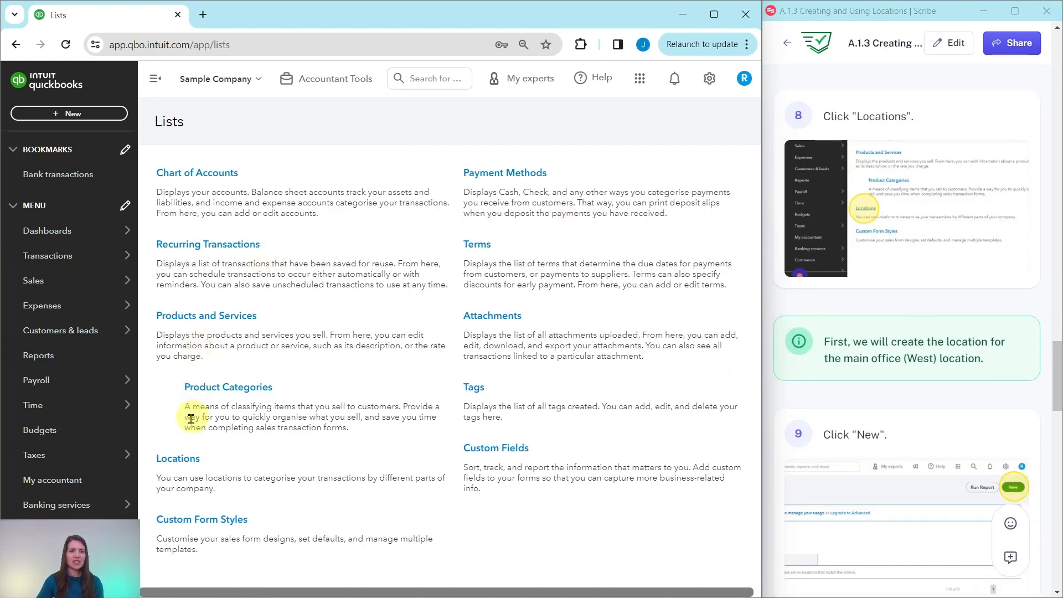
pyautogui.click(189, 464)
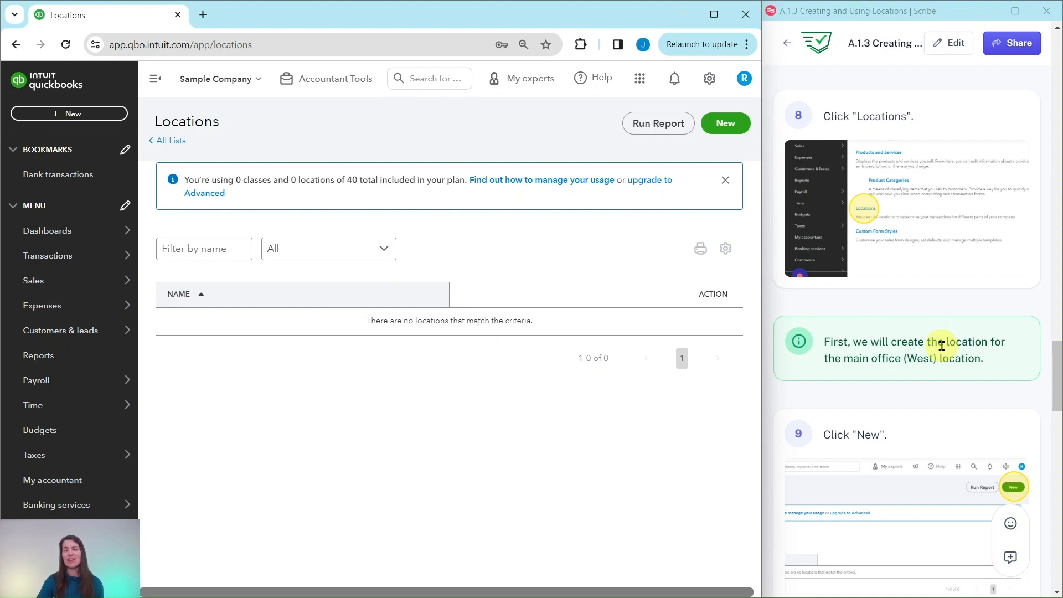
# Step: Create and save a new location named West for the main office
pyautogui.scroll(-5, 937, 336)
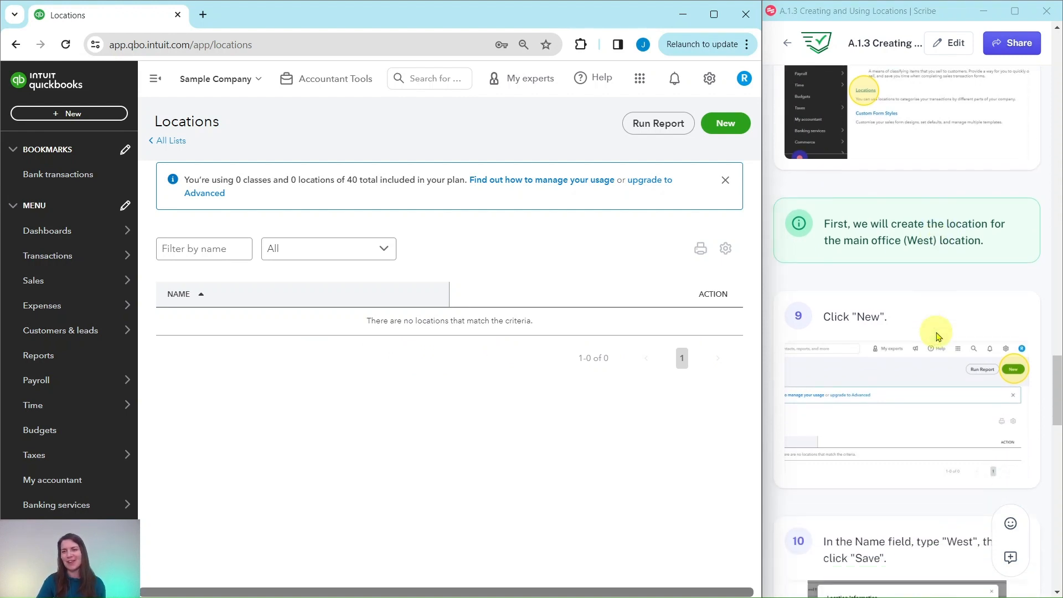
pyautogui.scroll(4, 930, 309)
pyautogui.scroll(-2, 916, 289)
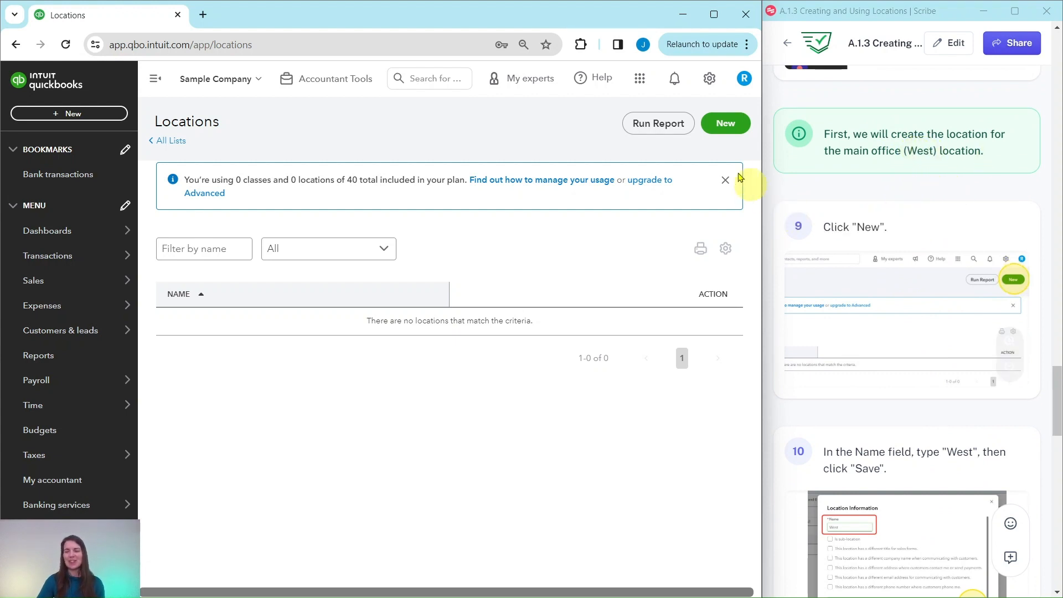
pyautogui.click(726, 127)
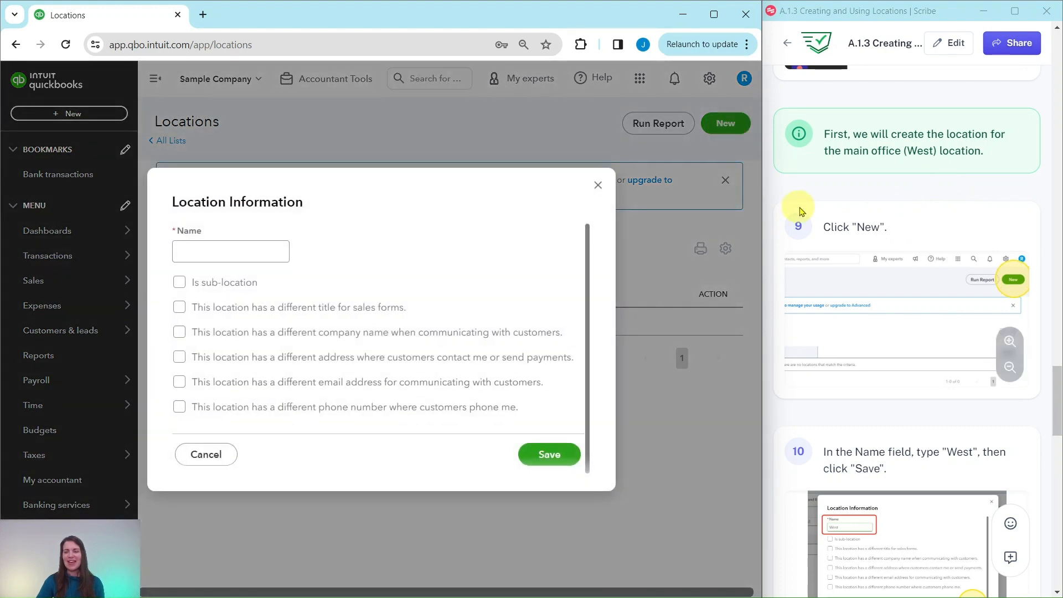
pyautogui.scroll(-5, 812, 210)
pyautogui.scroll(-1, 825, 211)
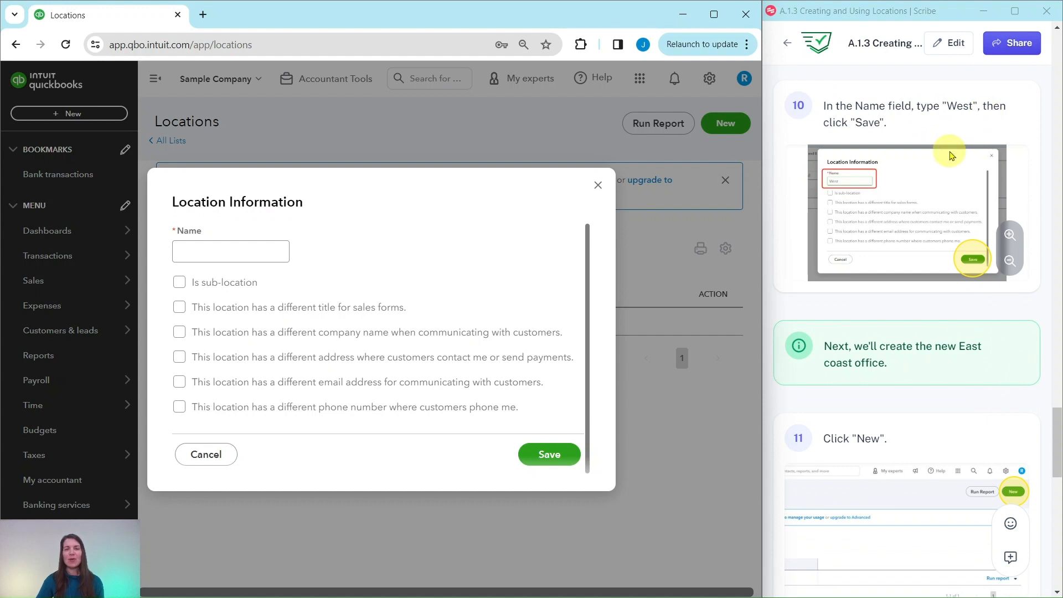
pyautogui.click(213, 247)
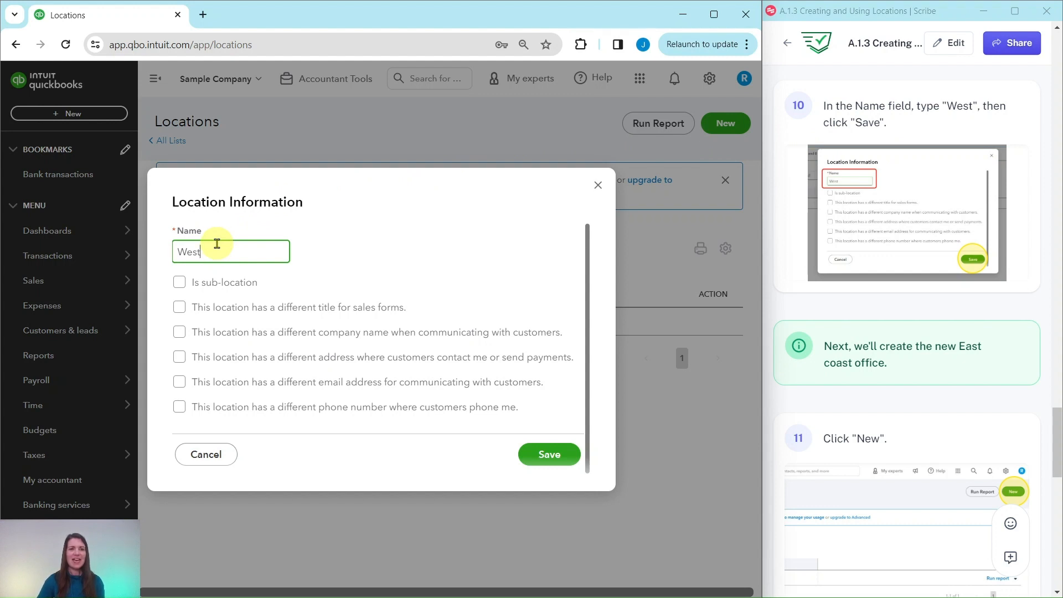
pyautogui.click(546, 457)
# Step: Start a new location named East and mark it as having a different address for customer contact and payments
pyautogui.scroll(-3, 864, 310)
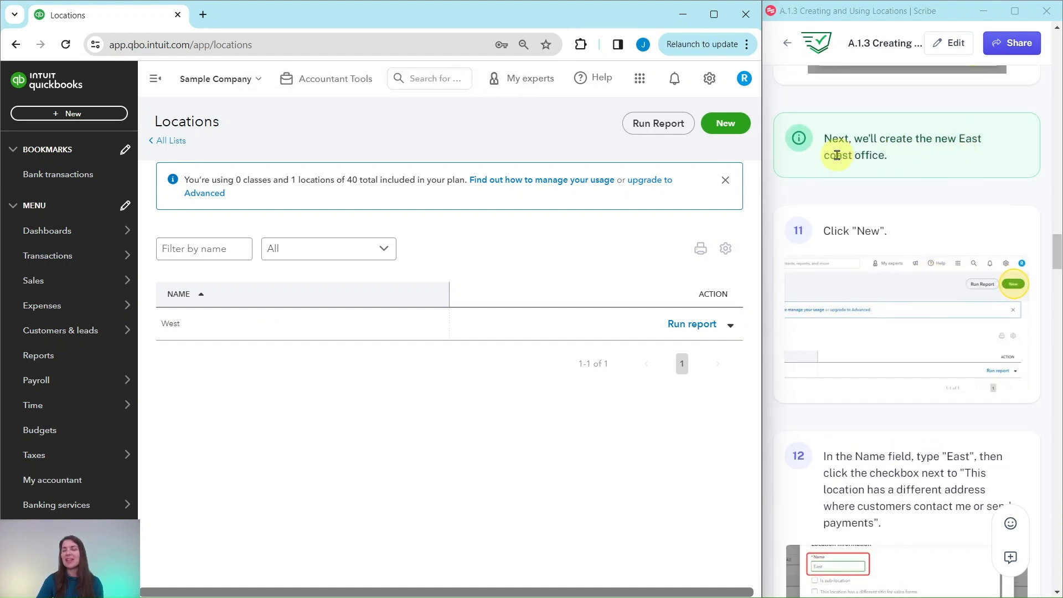
pyautogui.scroll(-1, 861, 161)
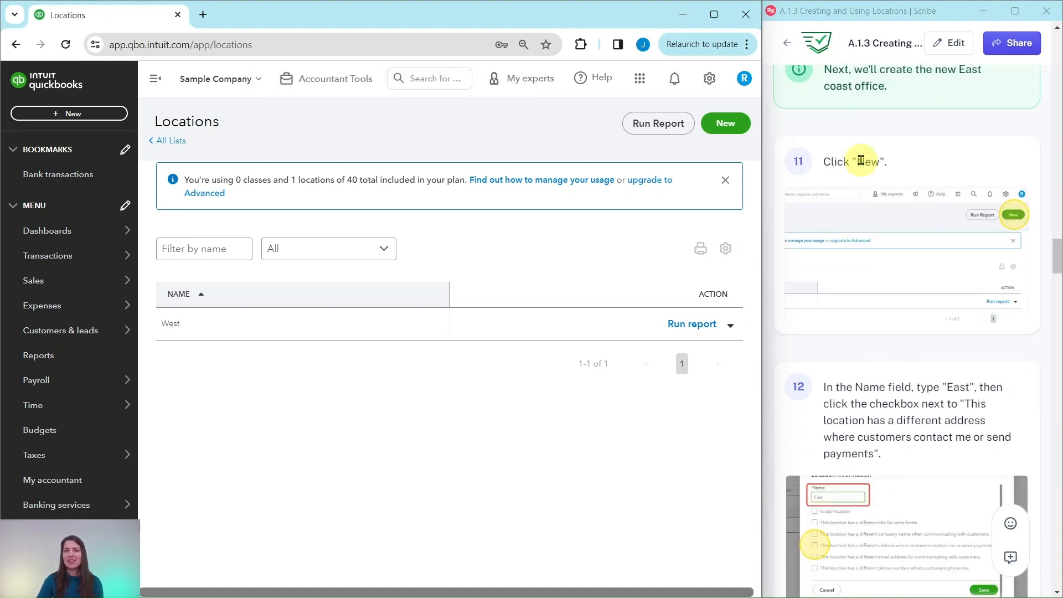
pyautogui.click(724, 126)
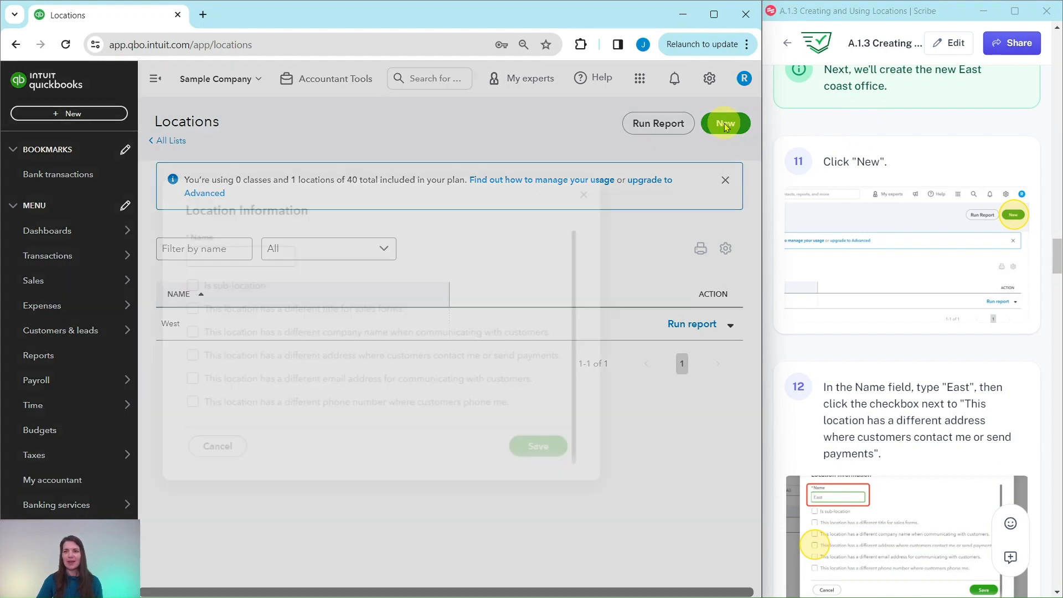
pyautogui.scroll(-3, 857, 191)
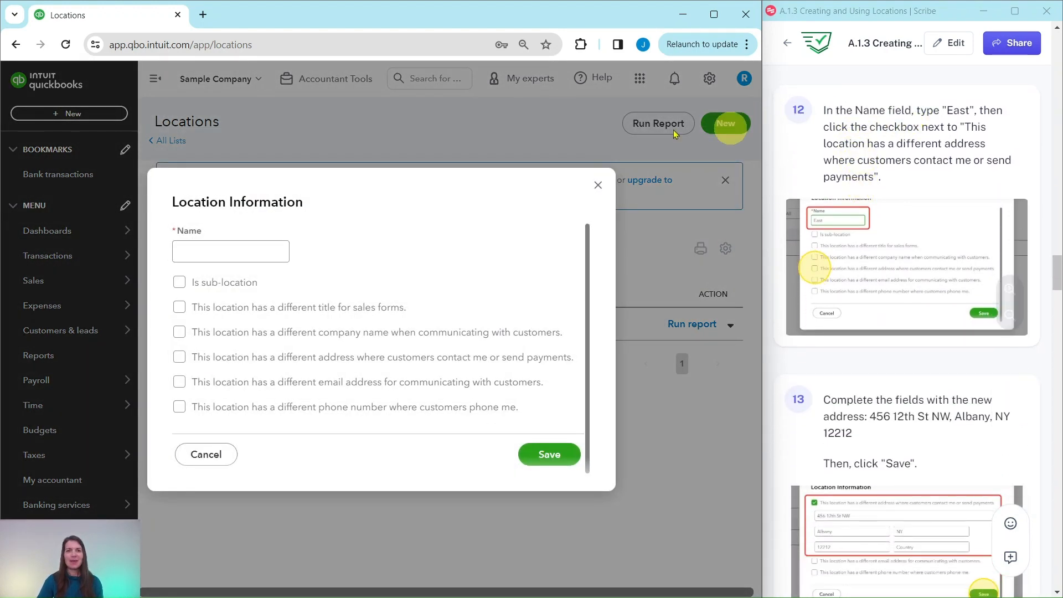
pyautogui.click(255, 249)
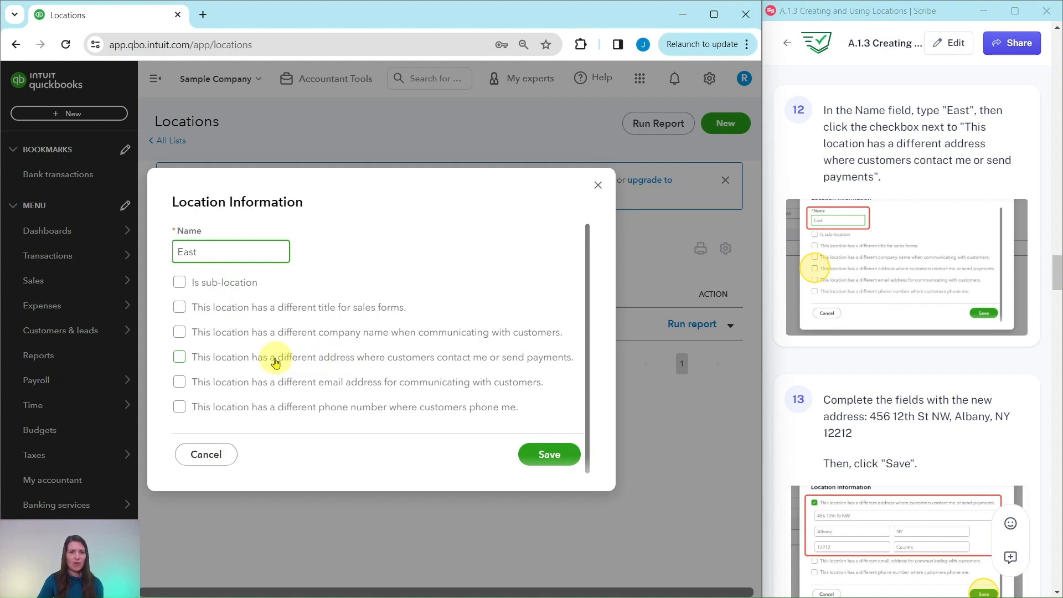
pyautogui.click(180, 358)
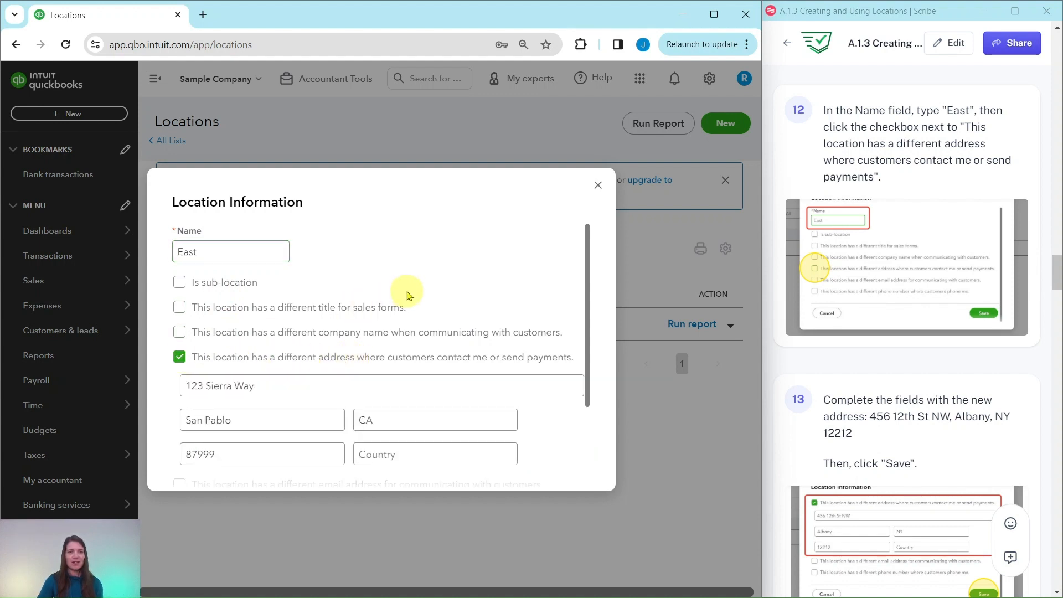
# Step: Replace the East location's street, city, state and ZIP code with the new office address and save the location
pyautogui.scroll(-2, 407, 292)
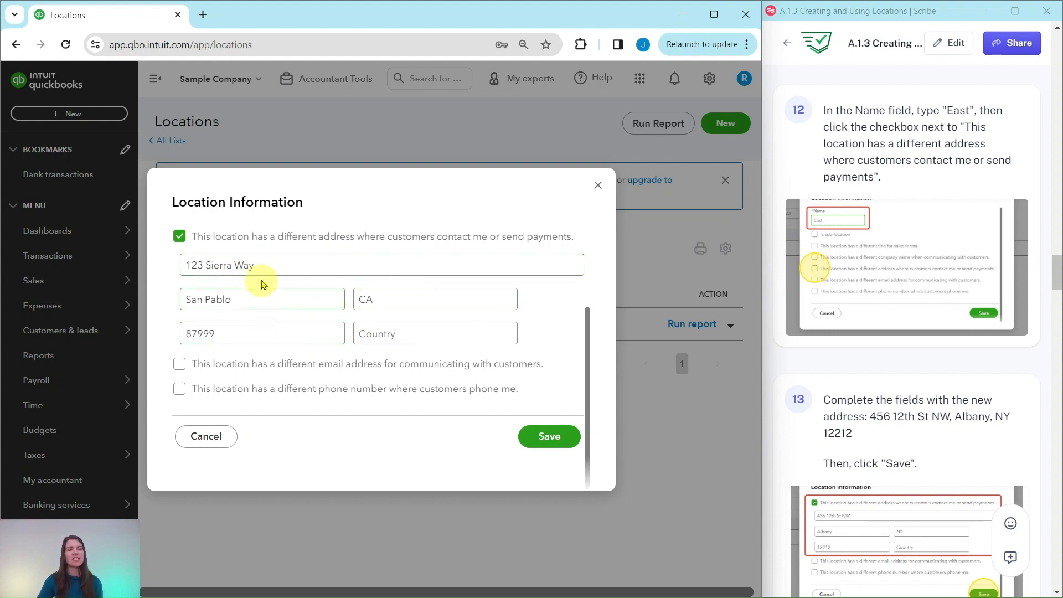
pyautogui.scroll(-5, 867, 292)
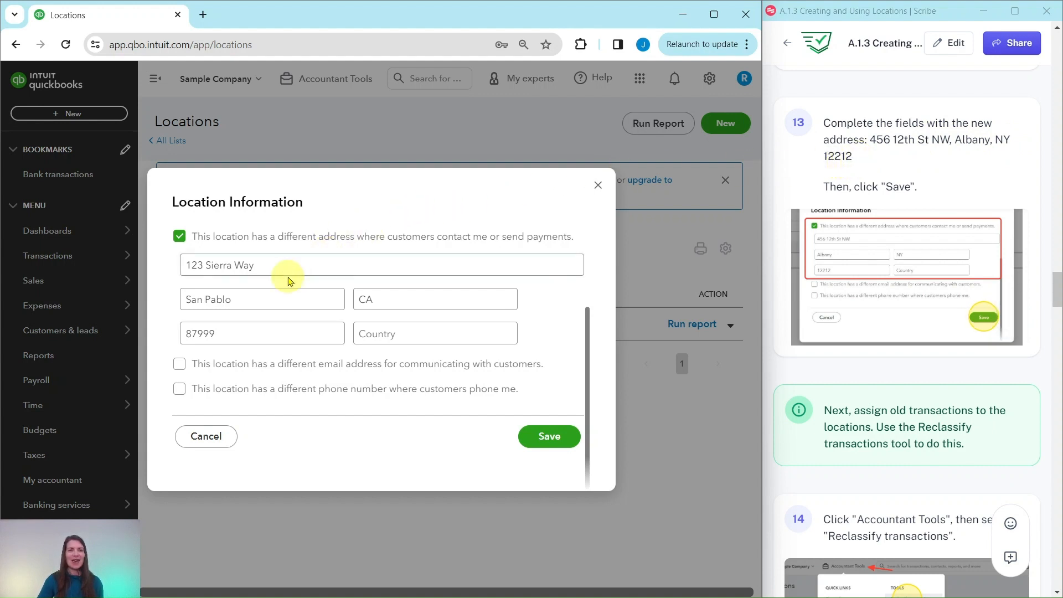
pyautogui.click(266, 271)
pyautogui.moveTo(270, 269); pyautogui.dragTo(177, 275)
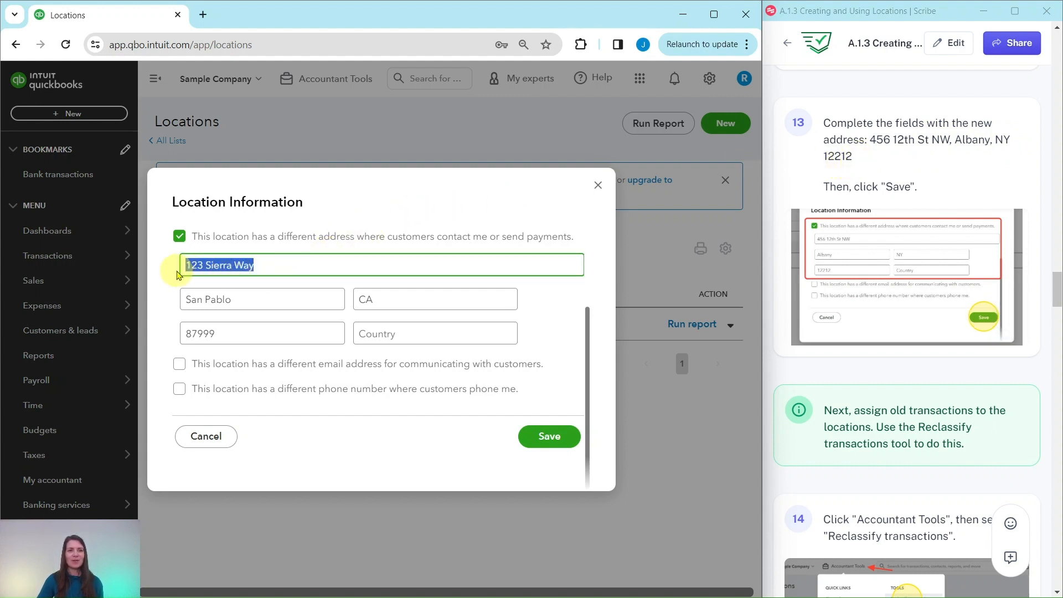
pyautogui.press('BackSpace')
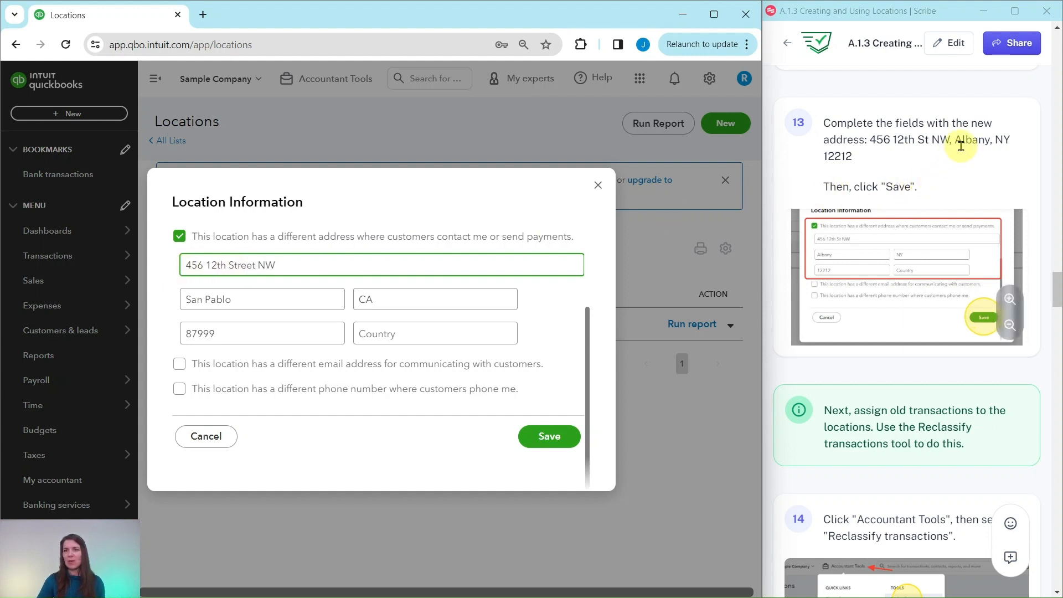
pyautogui.moveTo(249, 293); pyautogui.dragTo(178, 302)
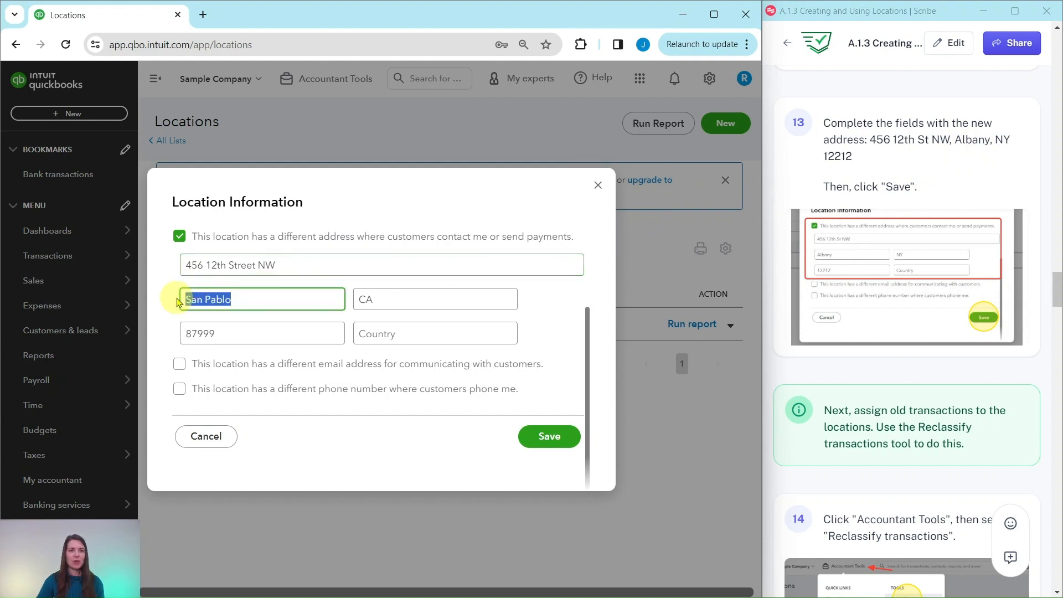
pyautogui.press('BackSpace')
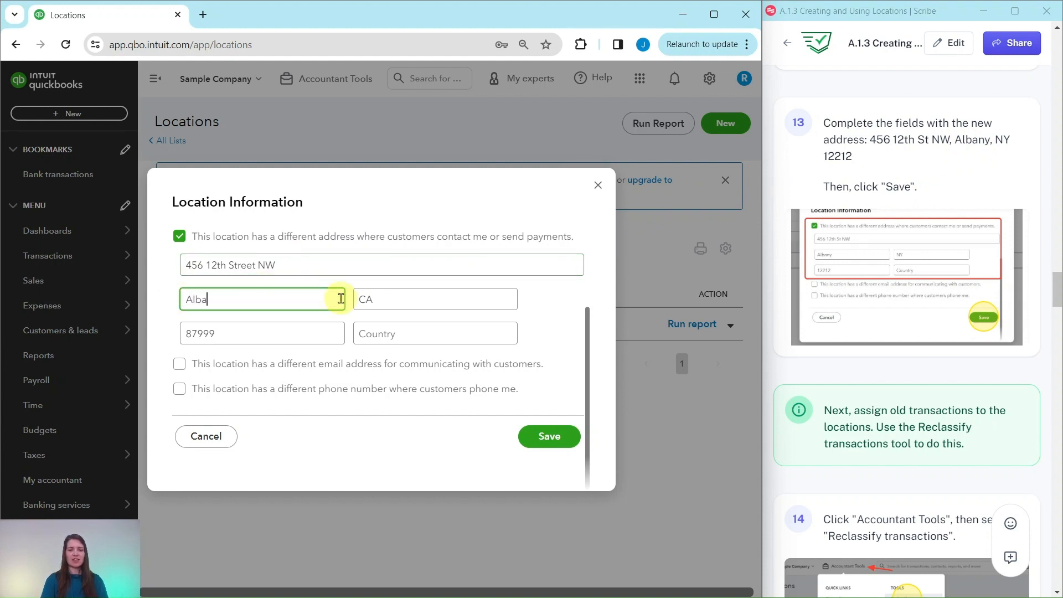
pyautogui.write('Albany')
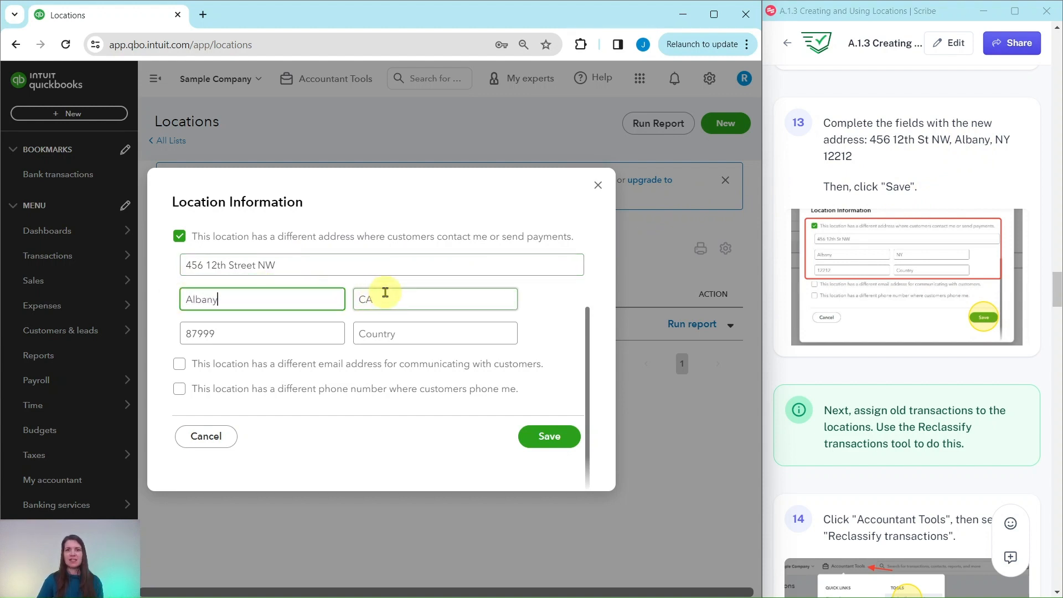
pyautogui.moveTo(385, 297); pyautogui.dragTo(355, 299)
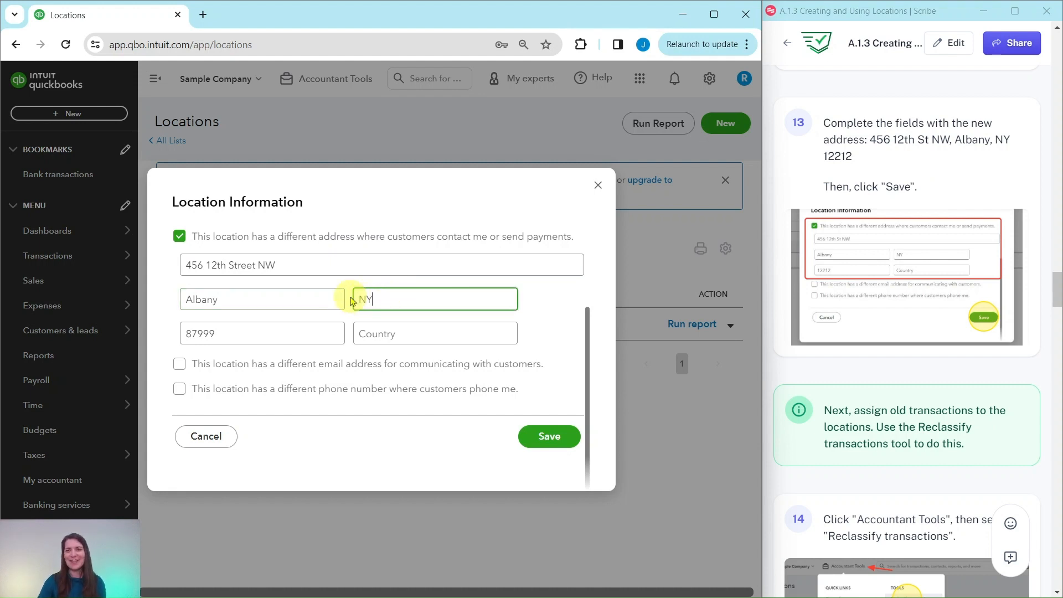
pyautogui.write('NY')
pyautogui.moveTo(233, 331); pyautogui.dragTo(187, 332)
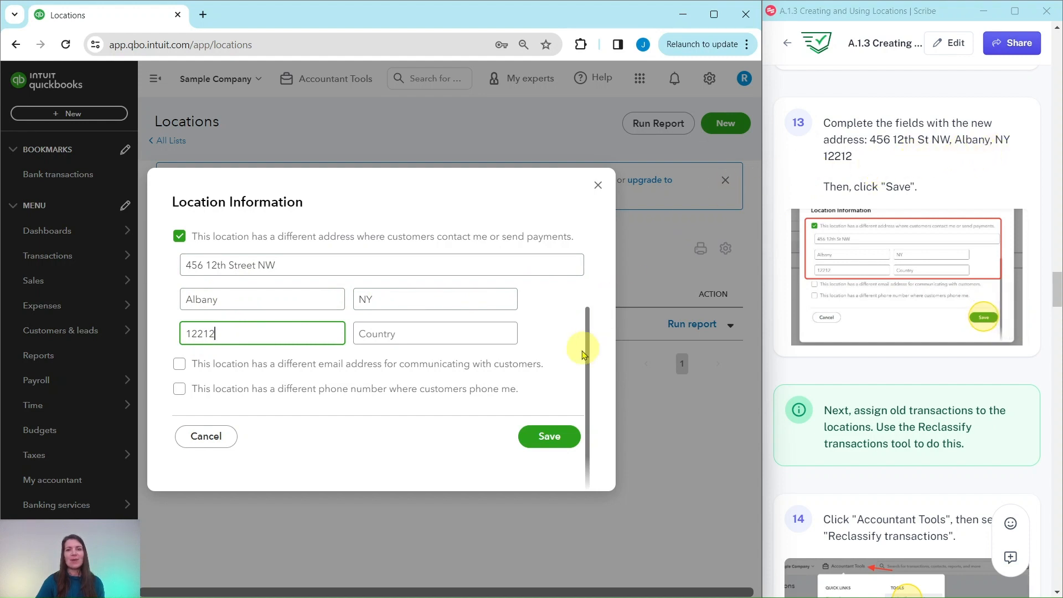
pyautogui.click(548, 437)
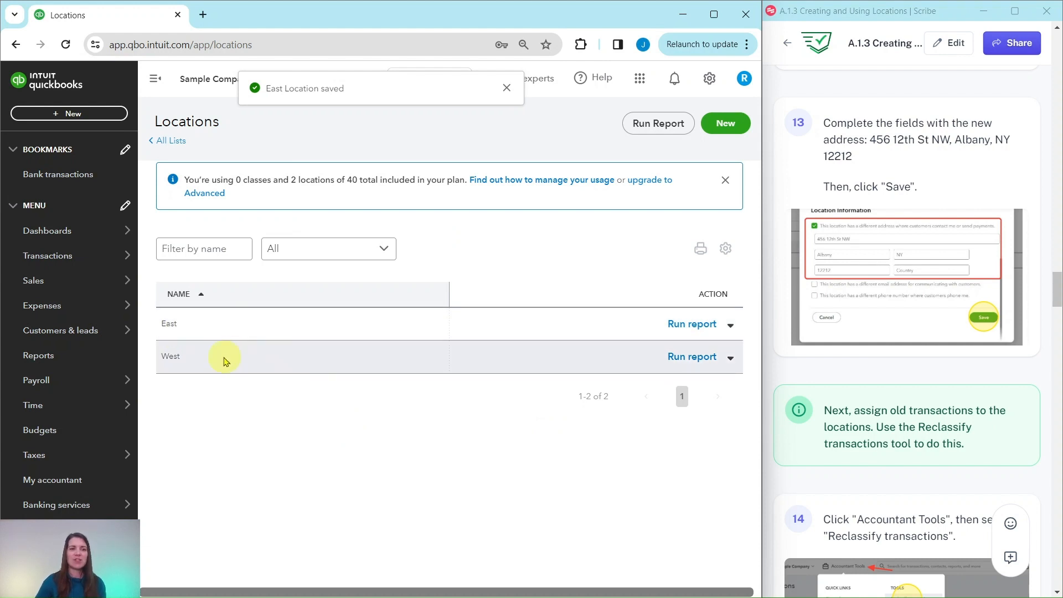
# Step: Open the Reclassify transactions tool from the accountant tools
pyautogui.scroll(-5, 910, 363)
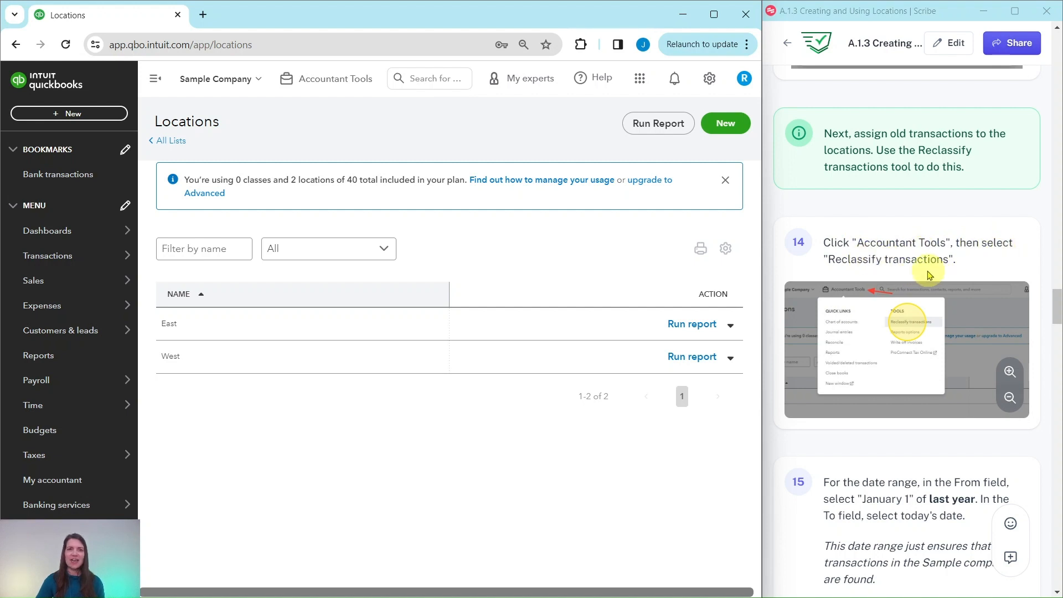
pyautogui.click(331, 83)
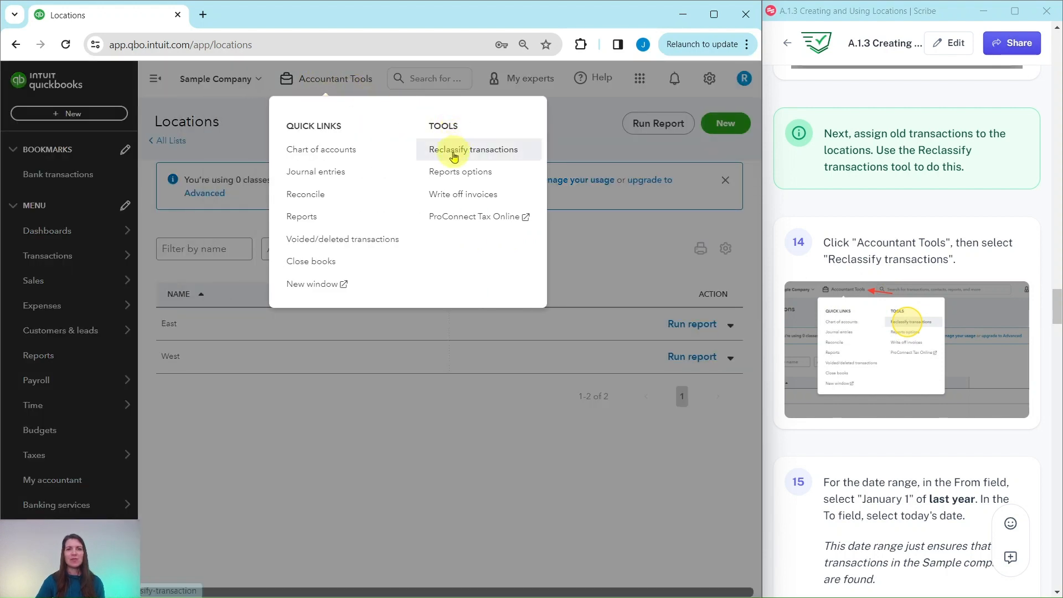
pyautogui.click(453, 157)
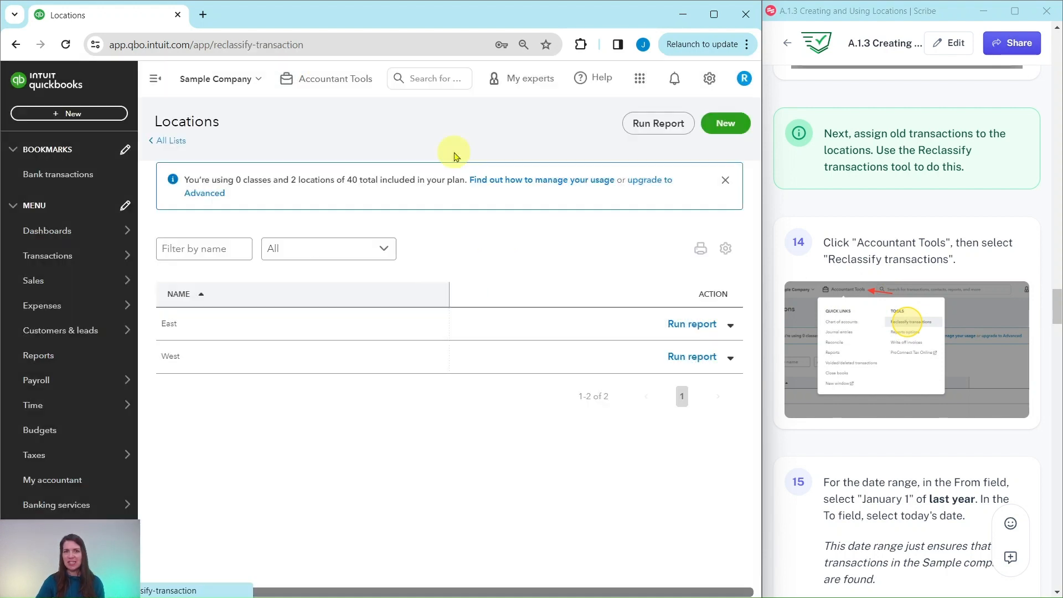
# Step: Set the date range for the transactions to reclassify from 01/01/2023 to 02/02/2024
pyautogui.scroll(-4, 867, 271)
pyautogui.scroll(-2, 866, 271)
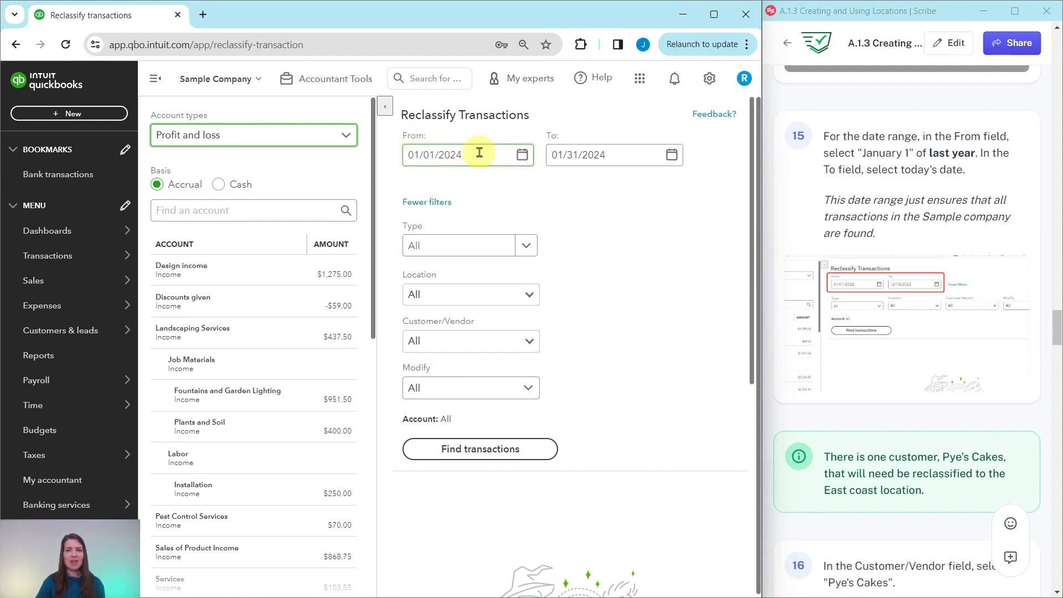
pyautogui.click(522, 157)
pyautogui.click(420, 194)
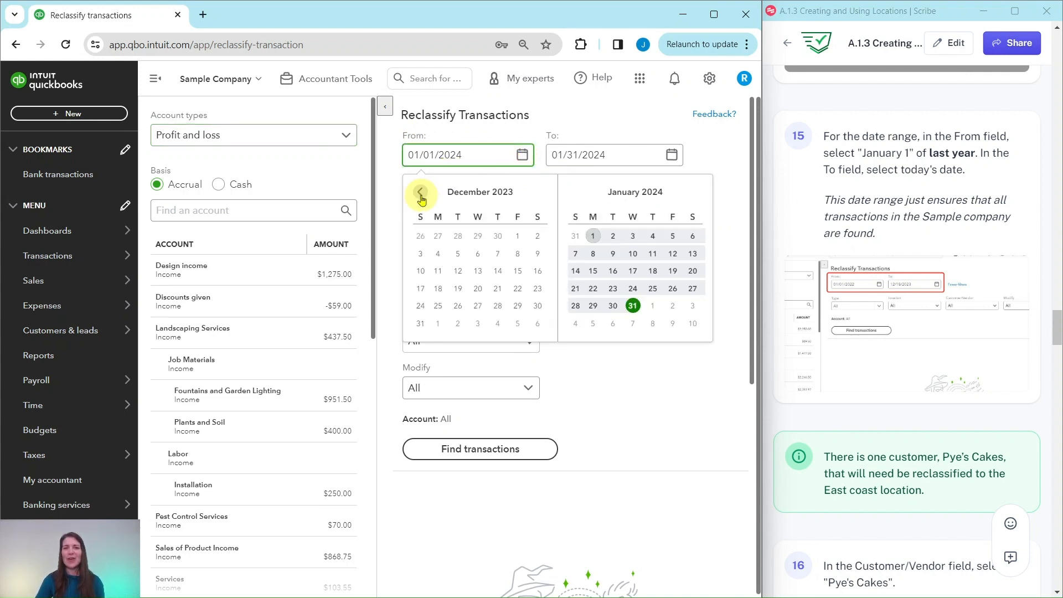
pyautogui.click(420, 192)
pyautogui.click(421, 192)
pyautogui.click(420, 192)
pyautogui.click(420, 192)
pyautogui.click(420, 192)
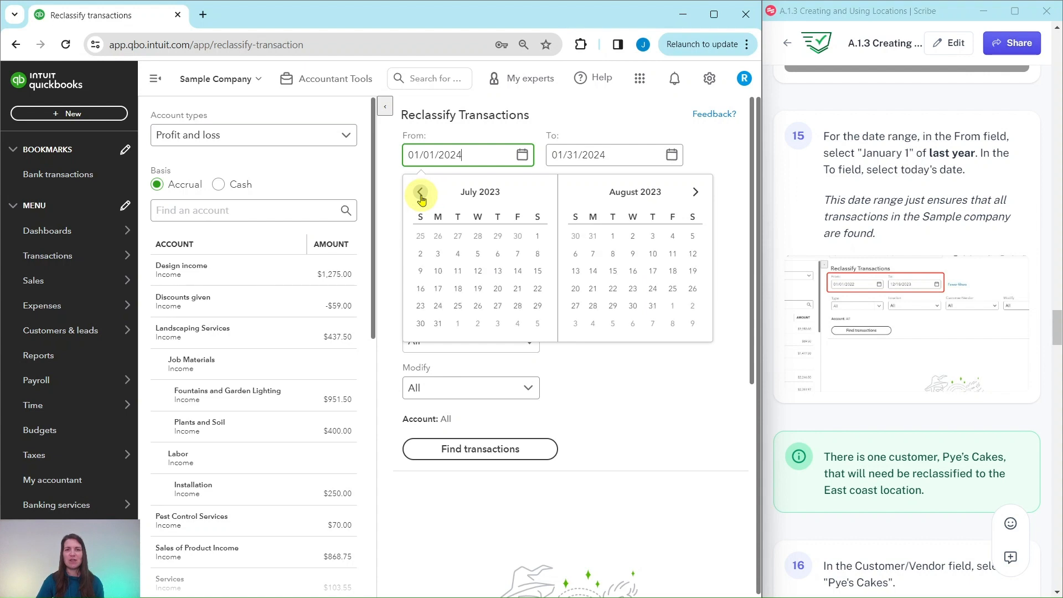
pyautogui.click(420, 194)
pyautogui.click(420, 194)
pyautogui.click(420, 194)
pyautogui.click(420, 194)
pyautogui.click(421, 194)
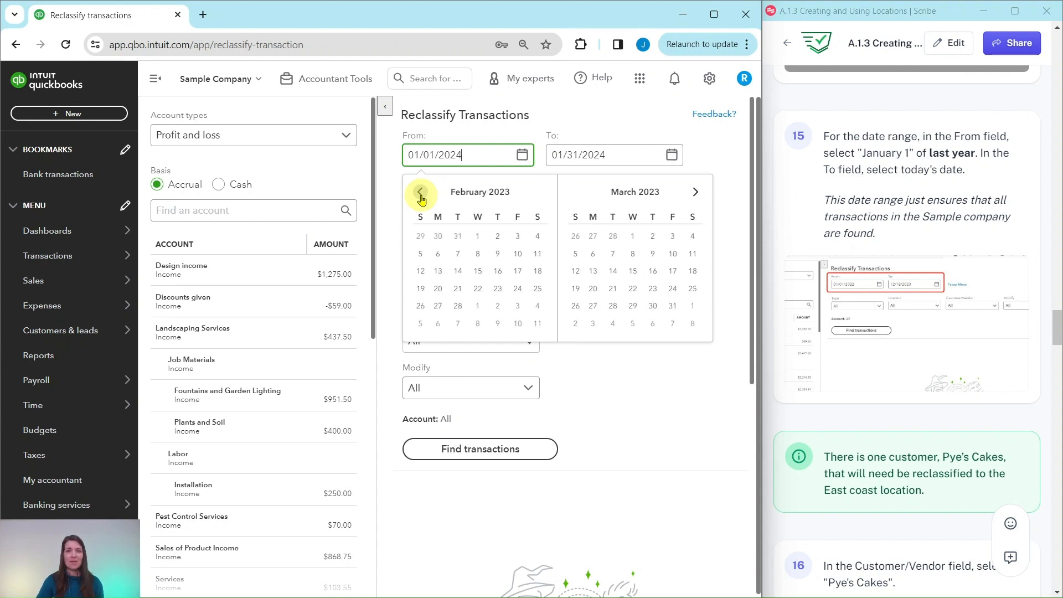
pyautogui.click(420, 194)
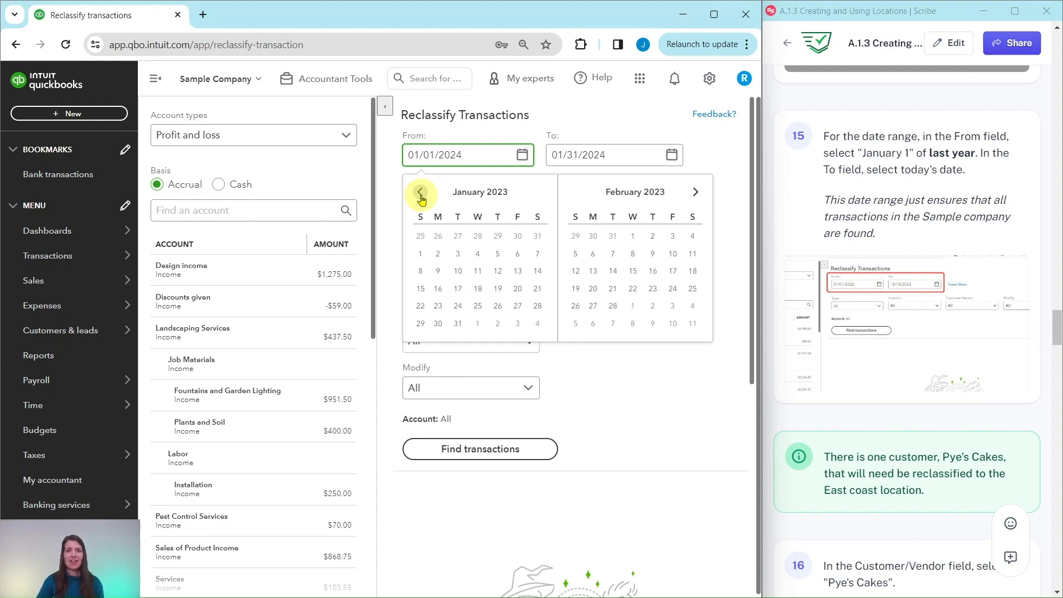
pyautogui.click(420, 255)
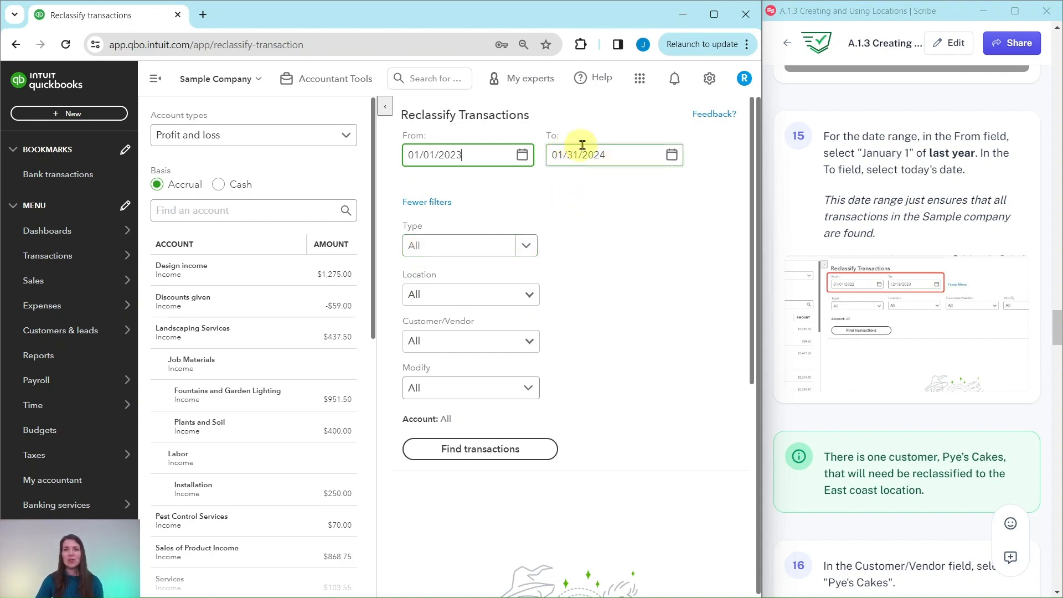
pyautogui.click(672, 155)
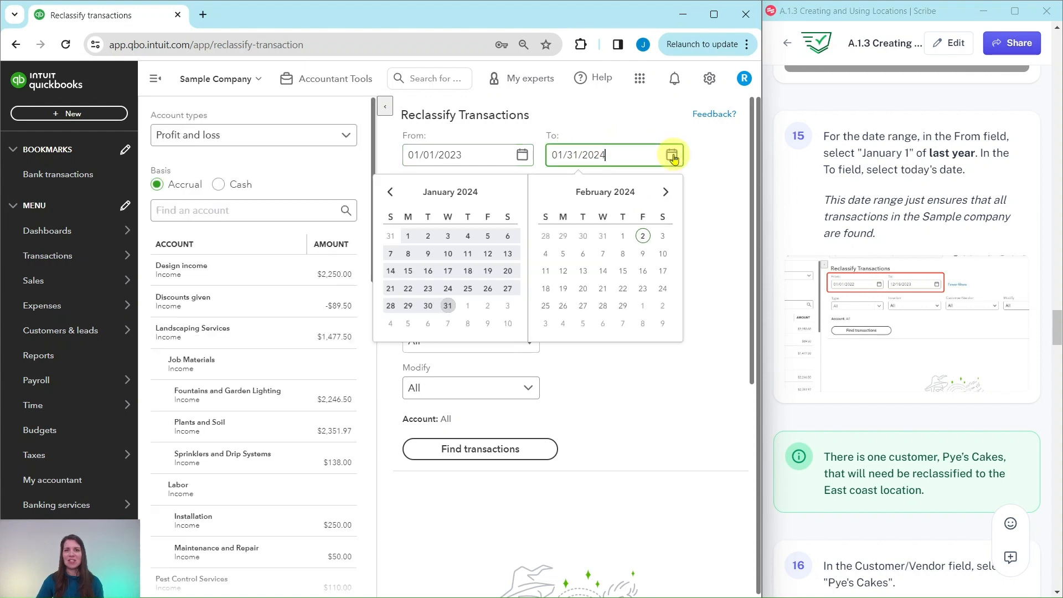
pyautogui.click(643, 237)
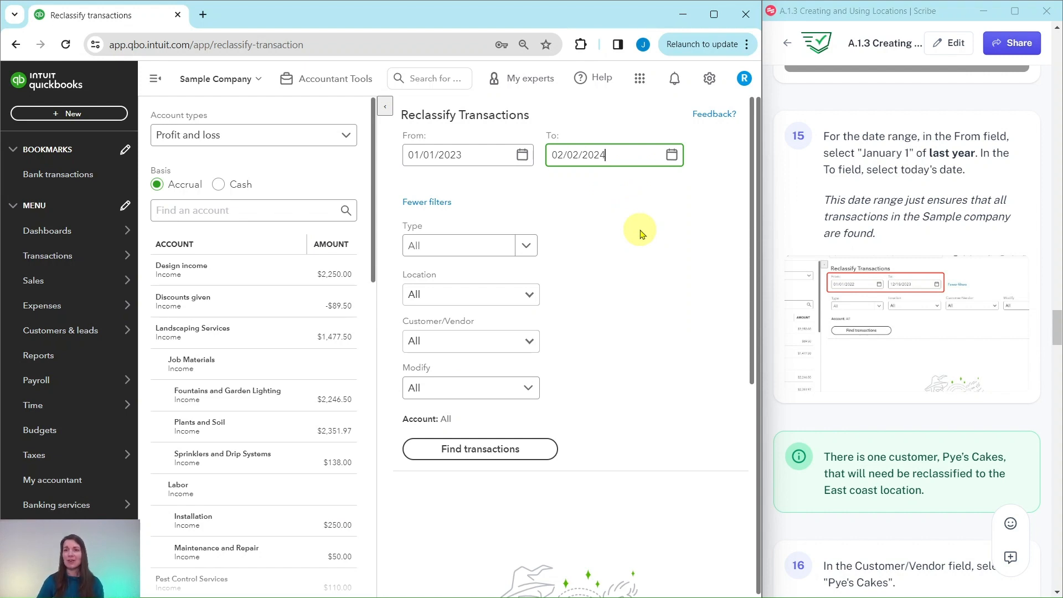
# Step: Filter by the customer Pye's Cakes and find the matching transactions
pyautogui.scroll(-6, 851, 240)
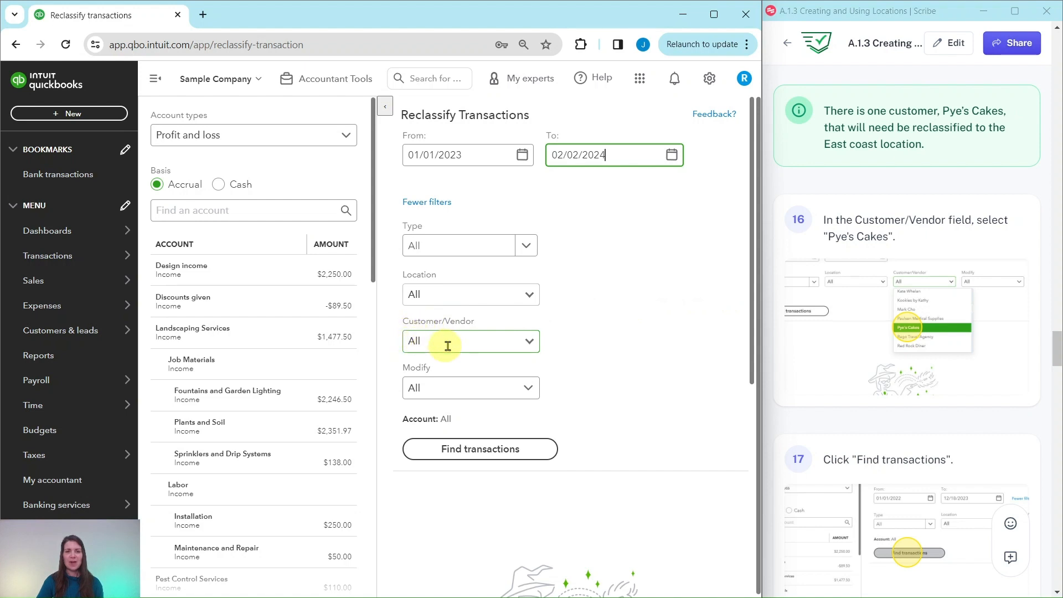
pyautogui.click(530, 344)
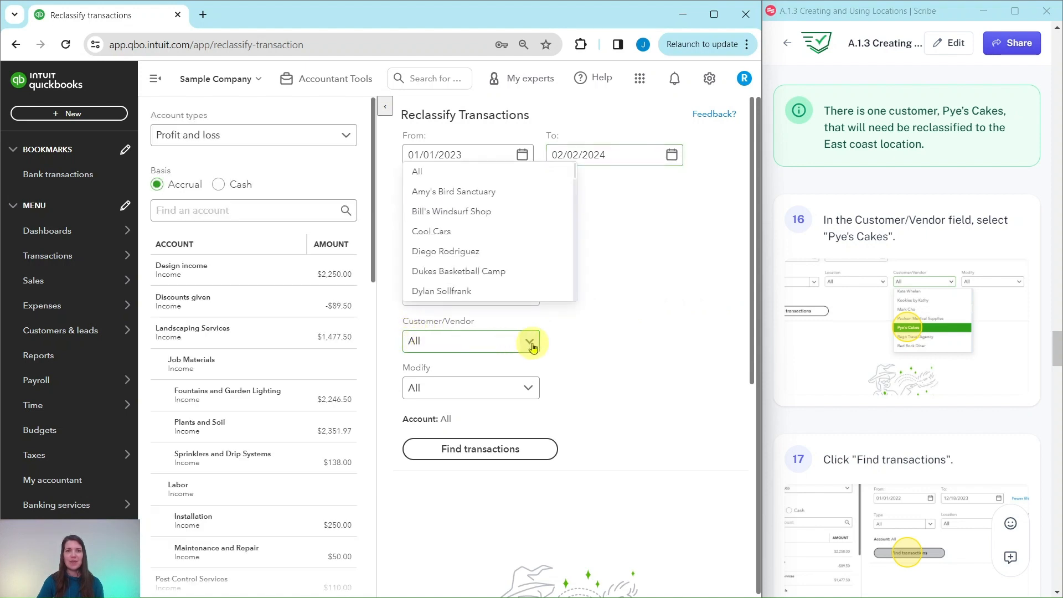
pyautogui.scroll(-5, 467, 255)
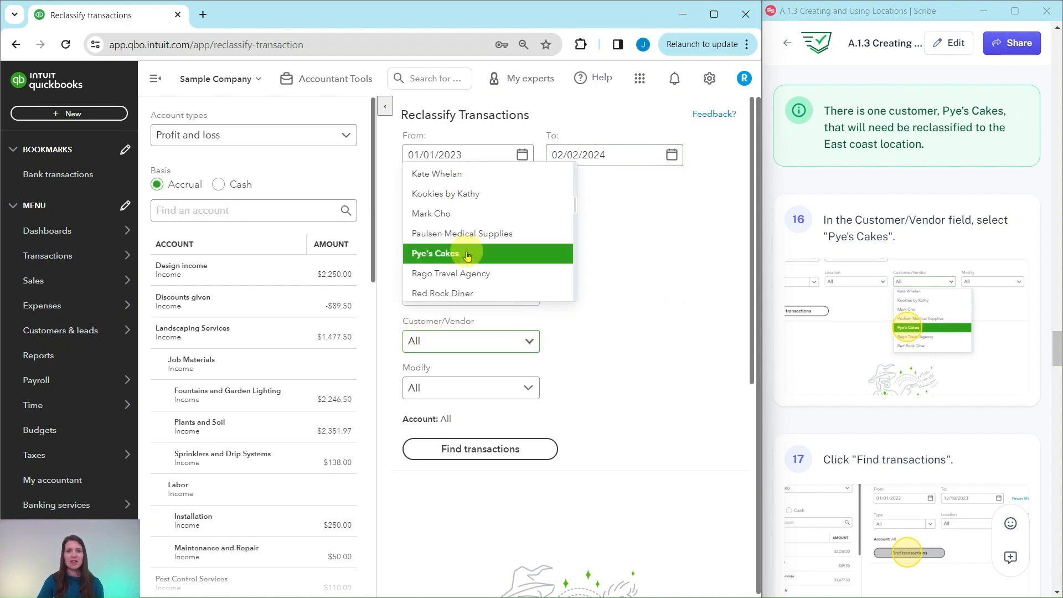
pyautogui.click(424, 260)
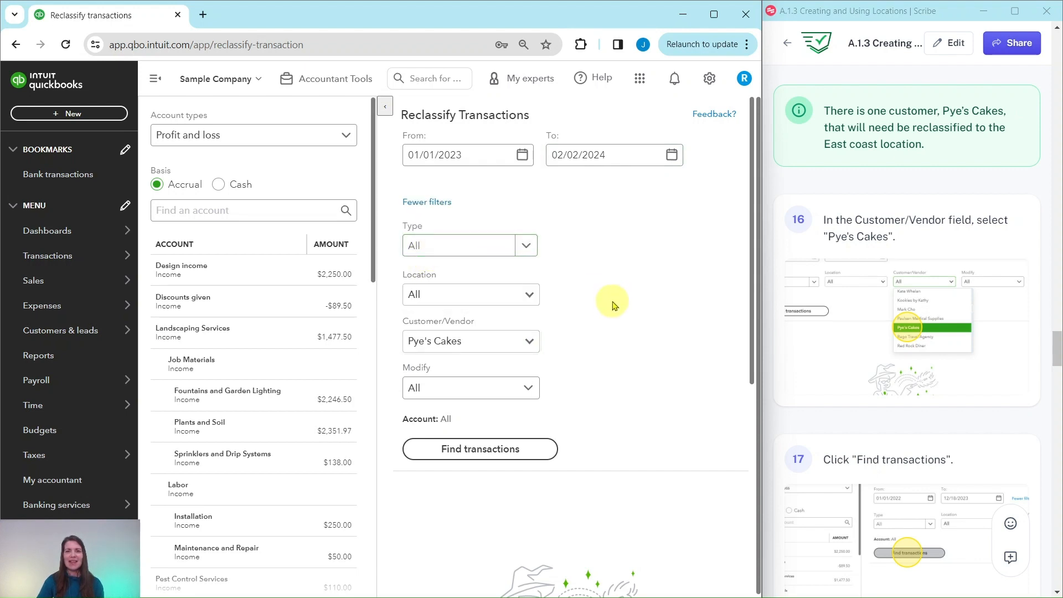
pyautogui.click(478, 455)
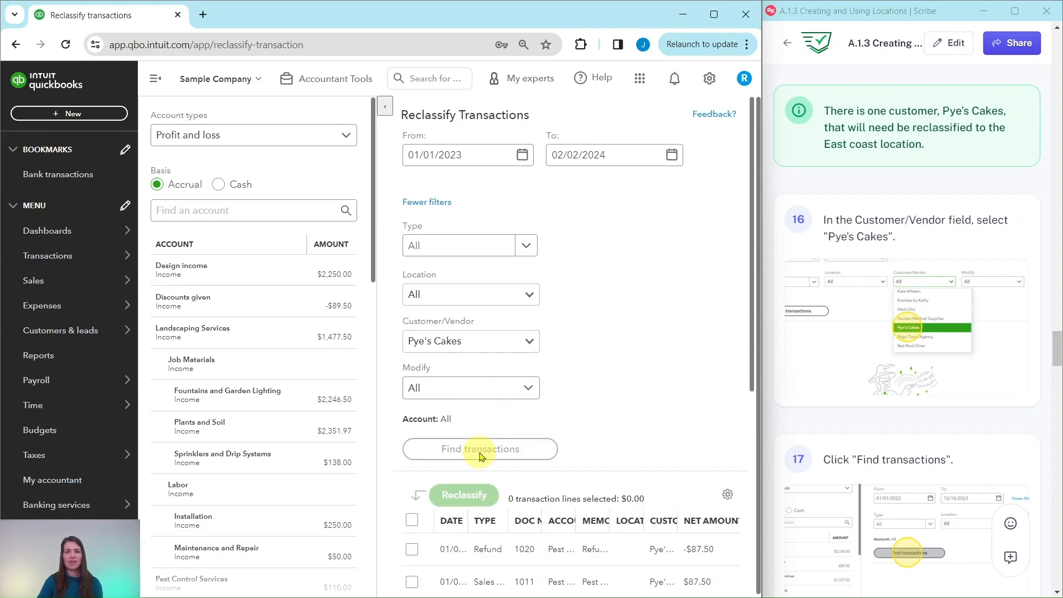
pyautogui.scroll(-3, 637, 359)
pyautogui.scroll(-1, 642, 358)
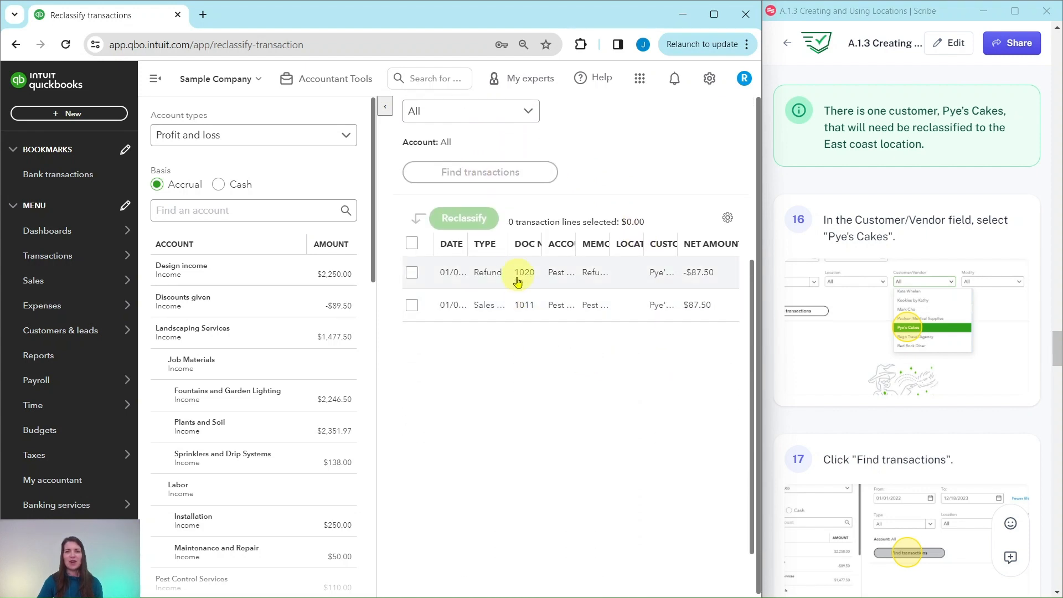
# Step: Collapse the account list beside the results so the Pye's Cakes transaction columns have more room
pyautogui.scroll(-7, 800, 356)
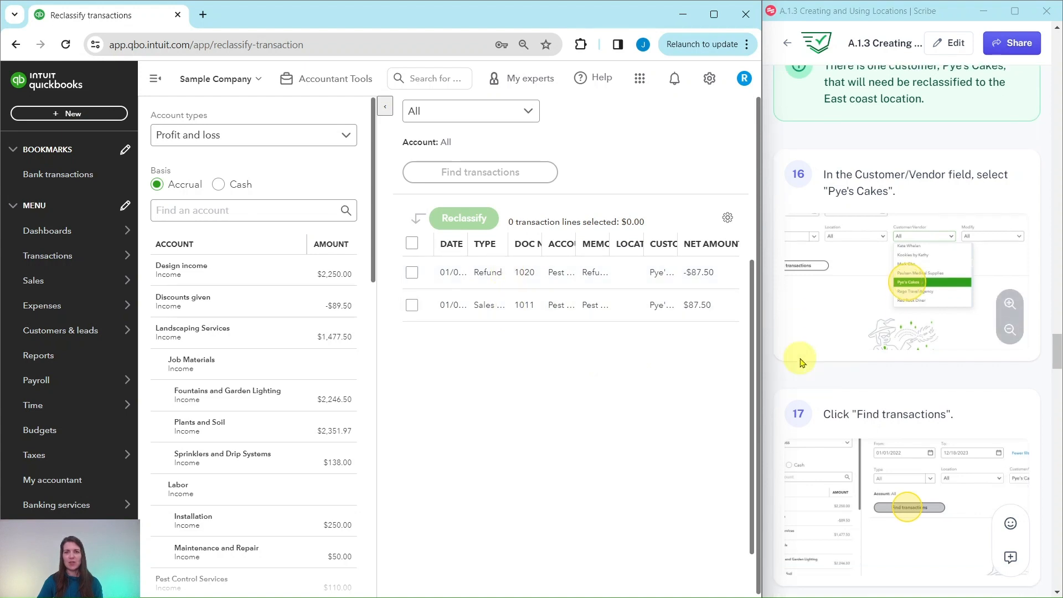
pyautogui.scroll(-3, 799, 363)
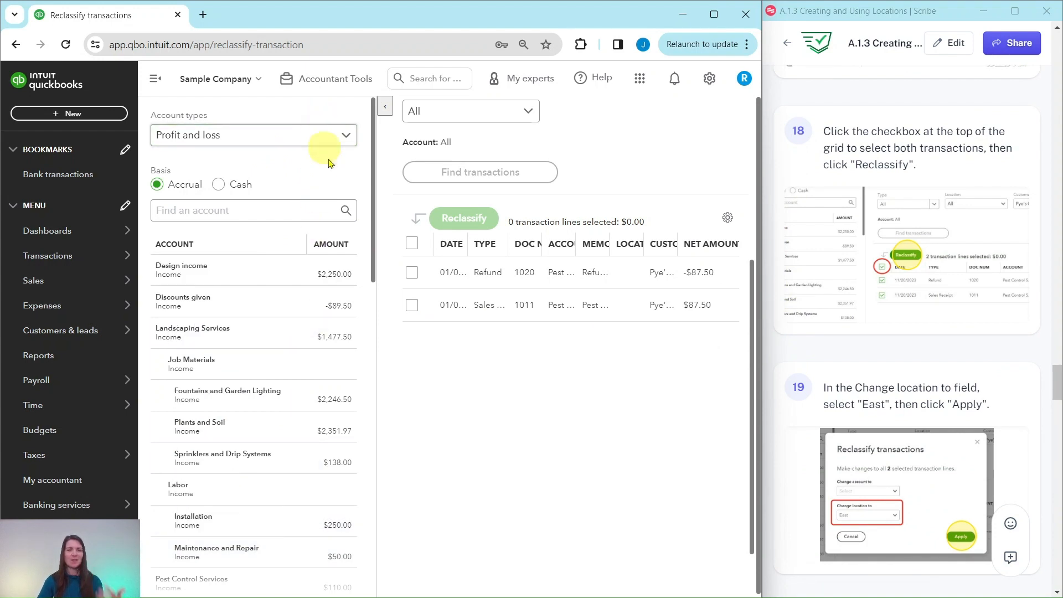
pyautogui.click(386, 109)
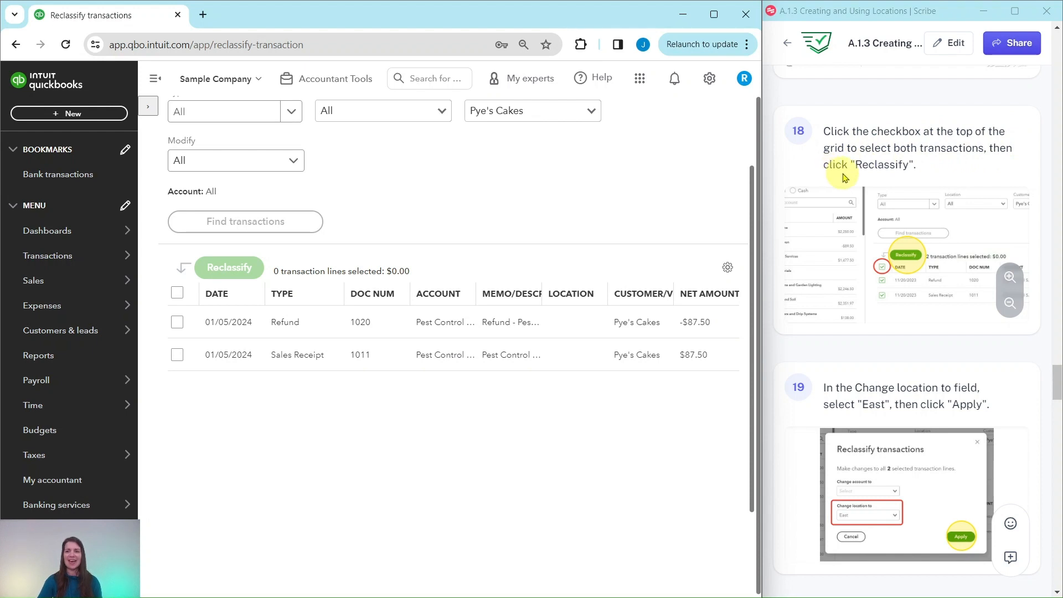
# Step: Select both Pye's Cakes transactions, the refund and the sales receipt, and reclassify them to the East location
pyautogui.click(177, 293)
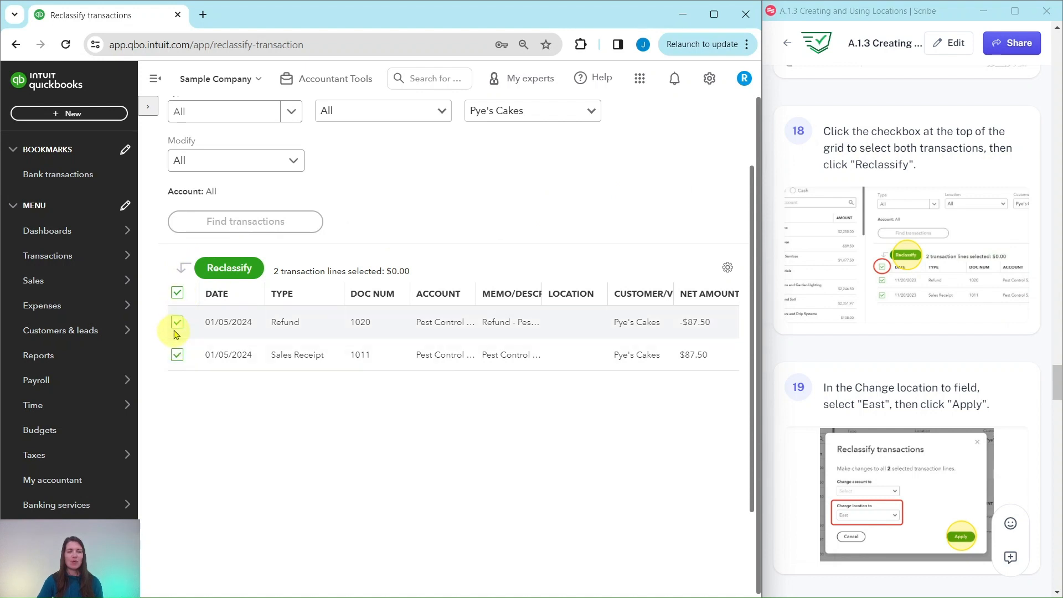
pyautogui.click(228, 275)
pyautogui.scroll(-4, 922, 313)
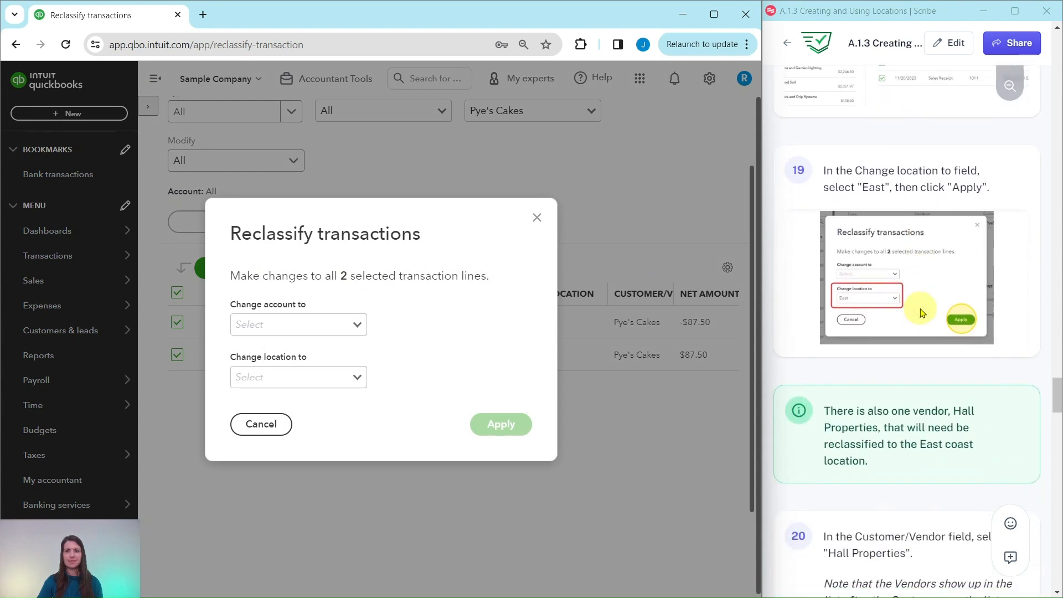
pyautogui.scroll(-1, 921, 312)
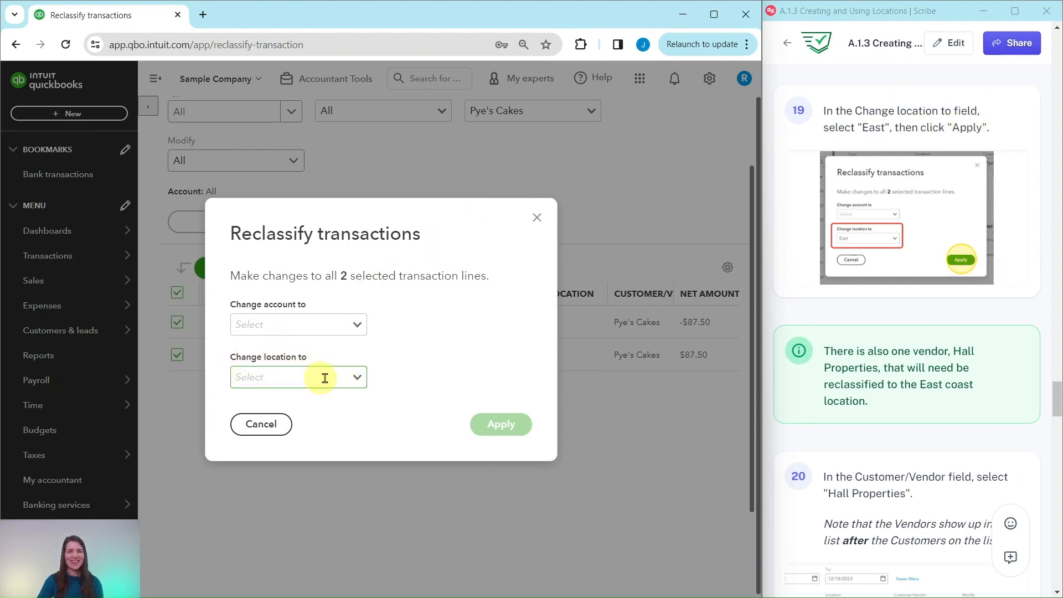
pyautogui.click(357, 378)
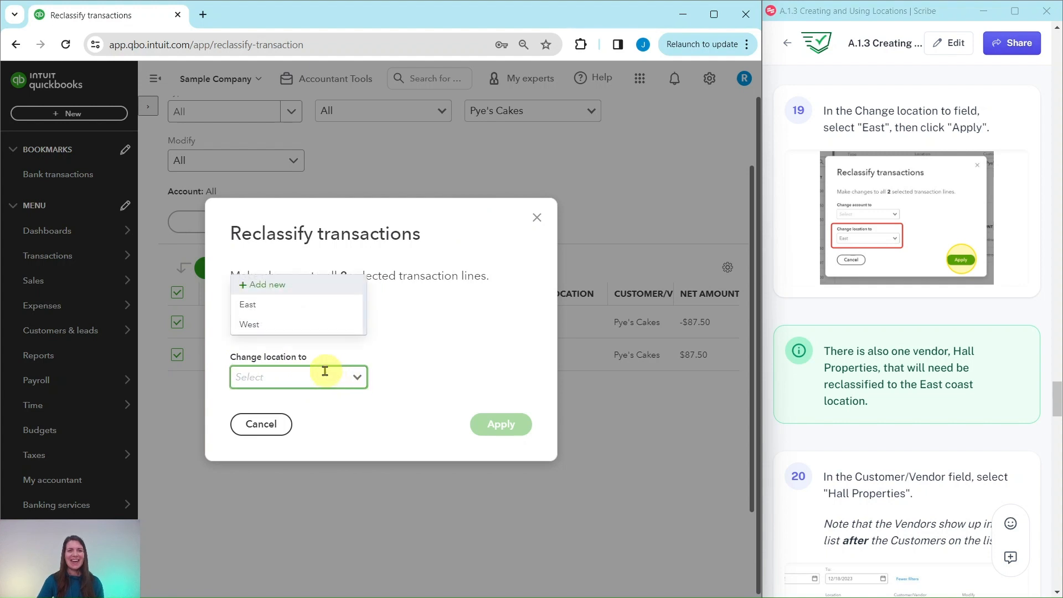
pyautogui.click(252, 309)
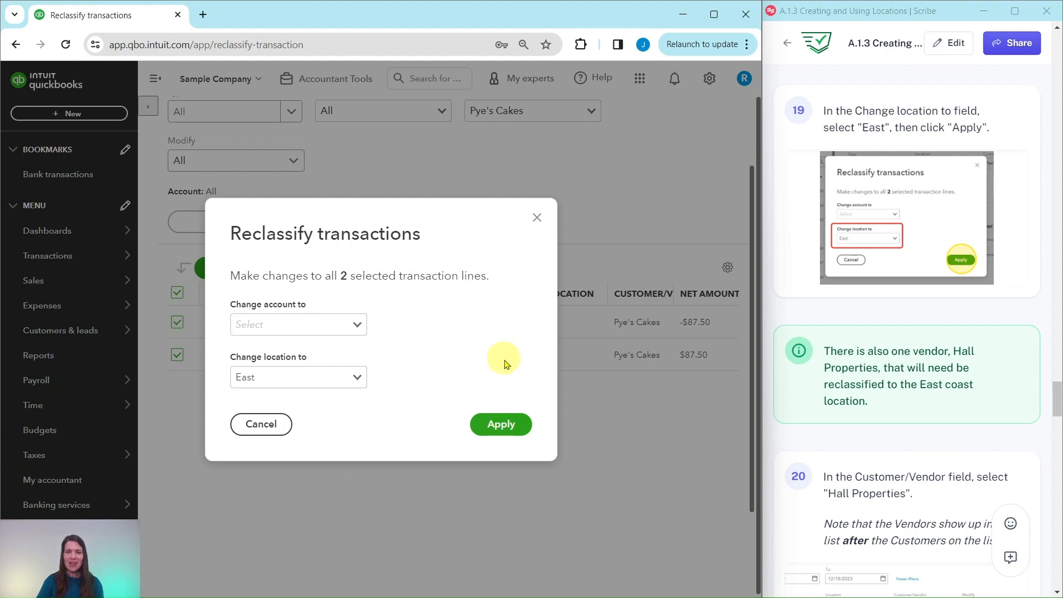
pyautogui.click(500, 430)
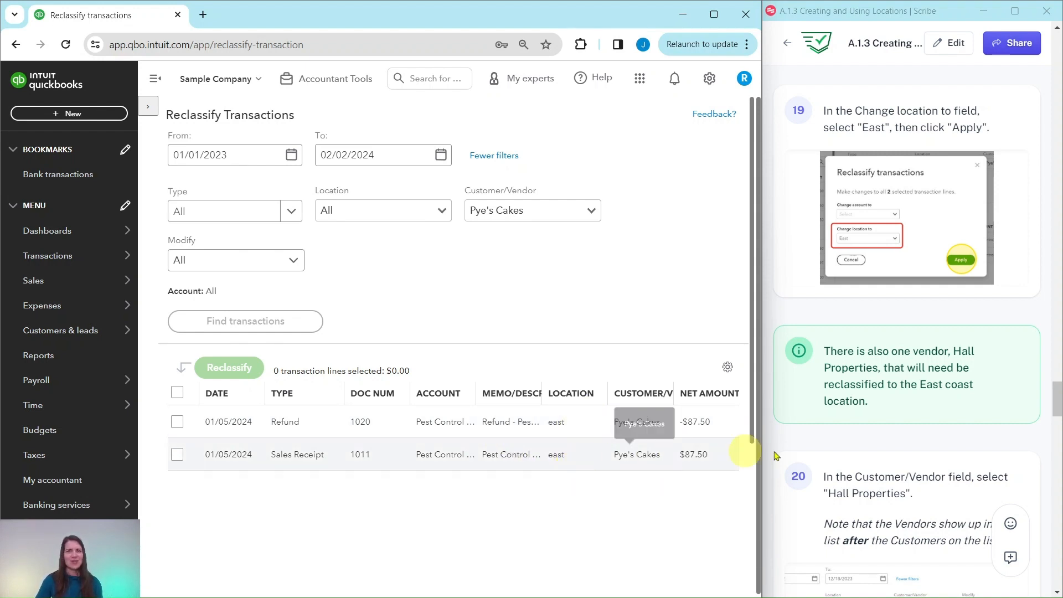
# Step: Change the customer/vendor filter to the vendor Hall Properties and find the matching transactions
pyautogui.scroll(-6, 851, 458)
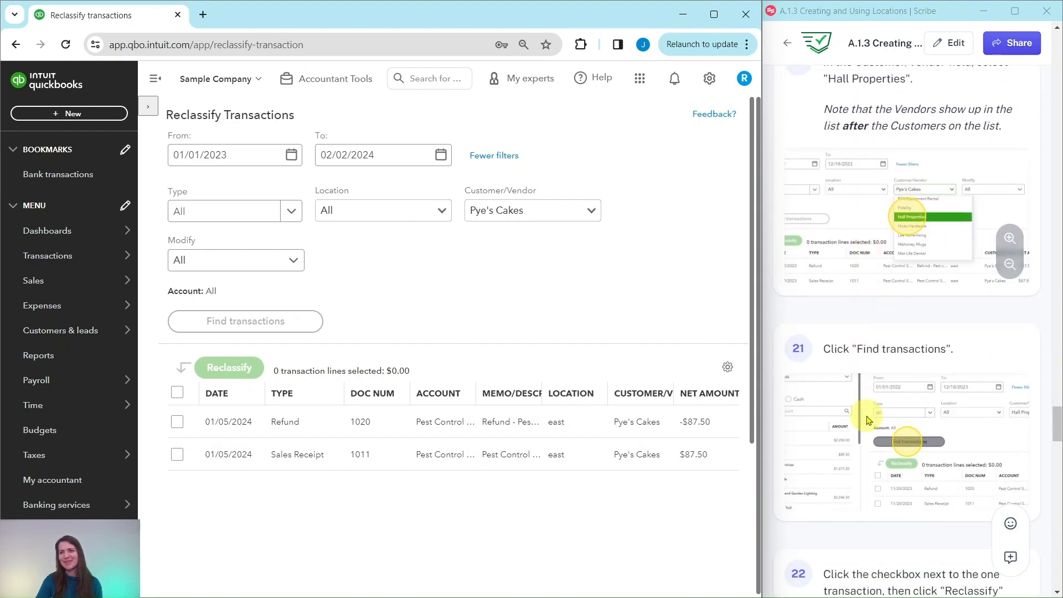
pyautogui.scroll(1, 864, 409)
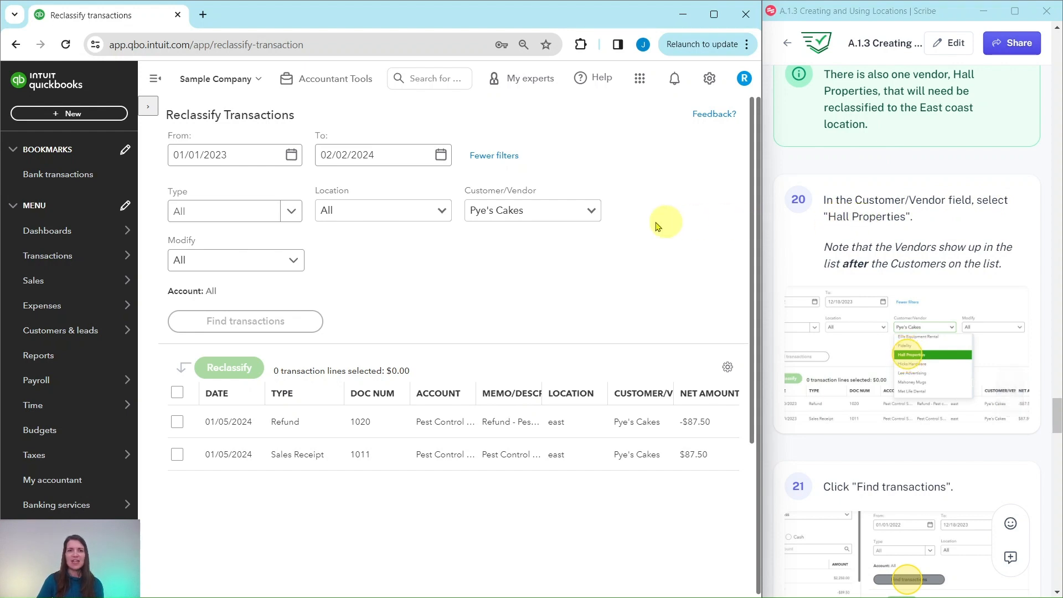
pyautogui.click(594, 214)
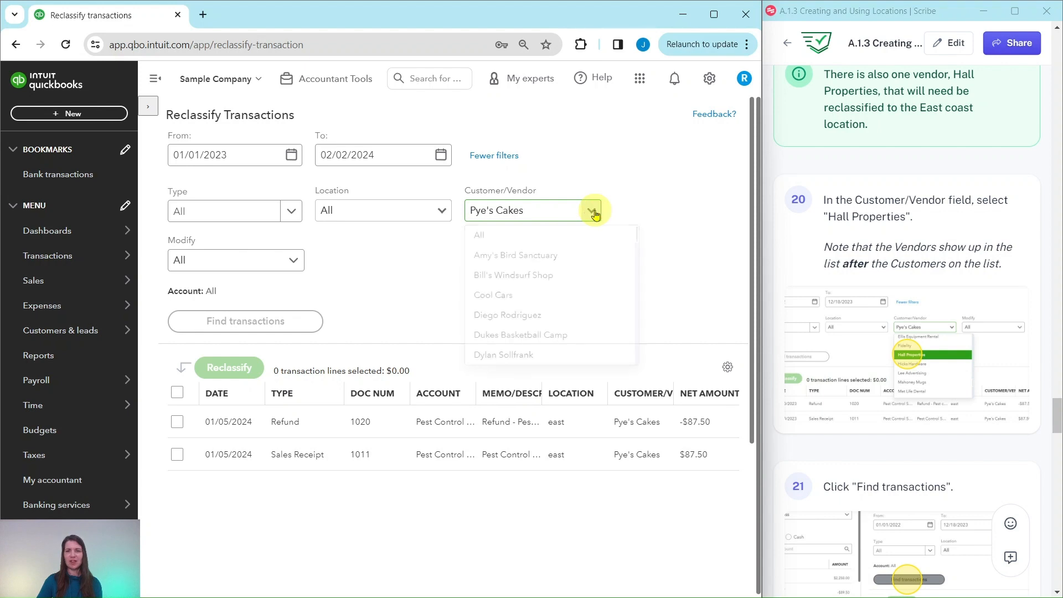
pyautogui.scroll(-1, 526, 263)
pyautogui.scroll(-2, 525, 263)
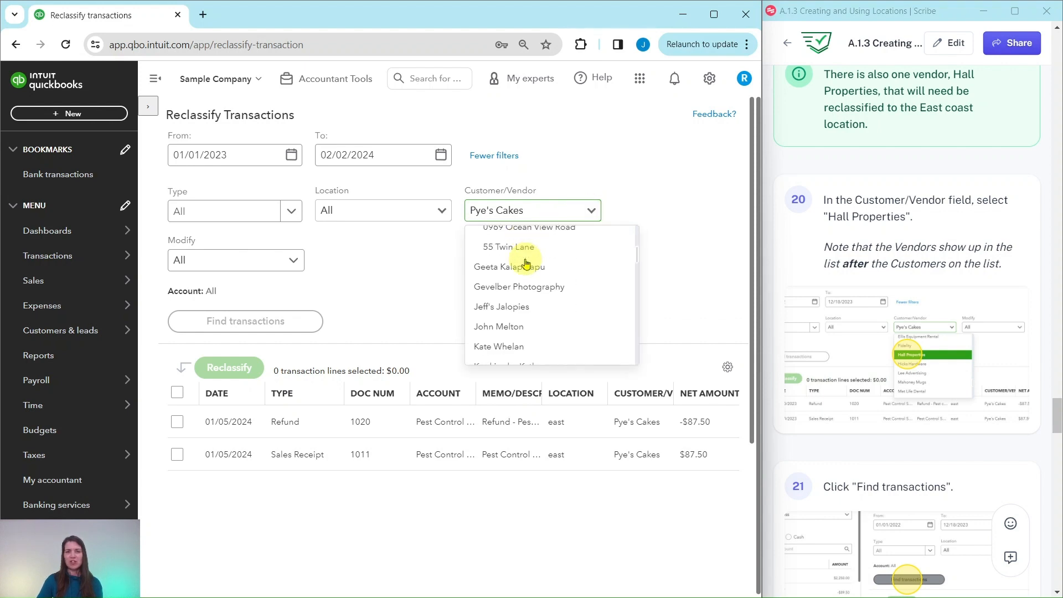
pyautogui.scroll(1, 509, 293)
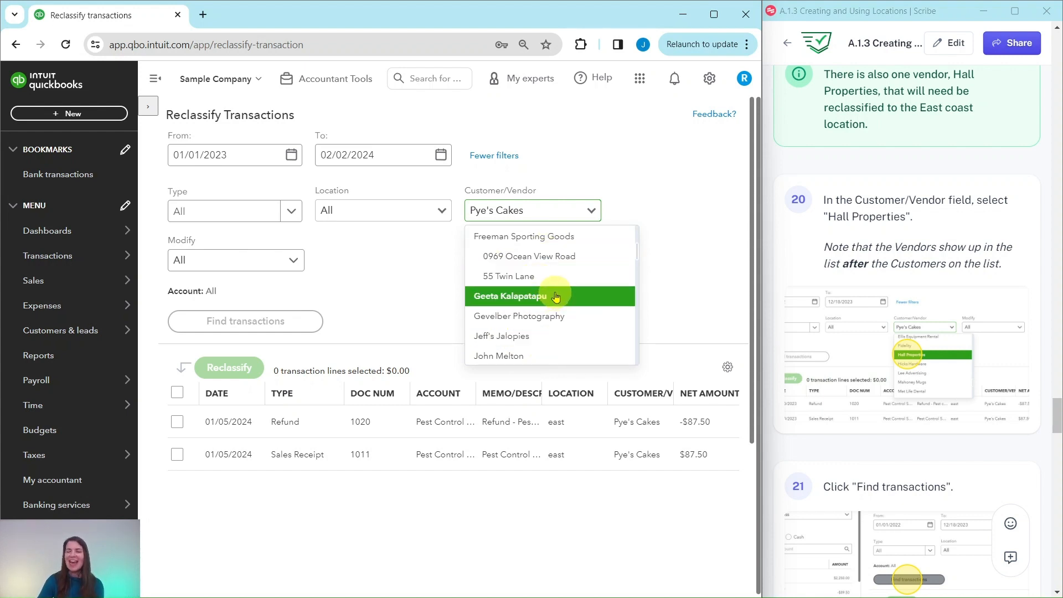
pyautogui.scroll(-8, 555, 297)
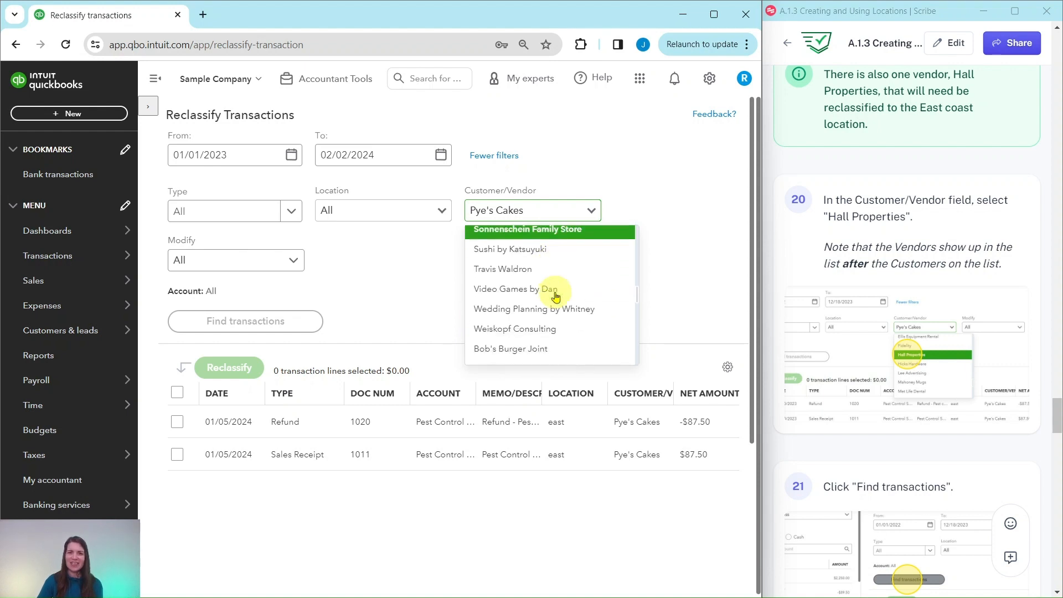
pyautogui.scroll(-6, 555, 297)
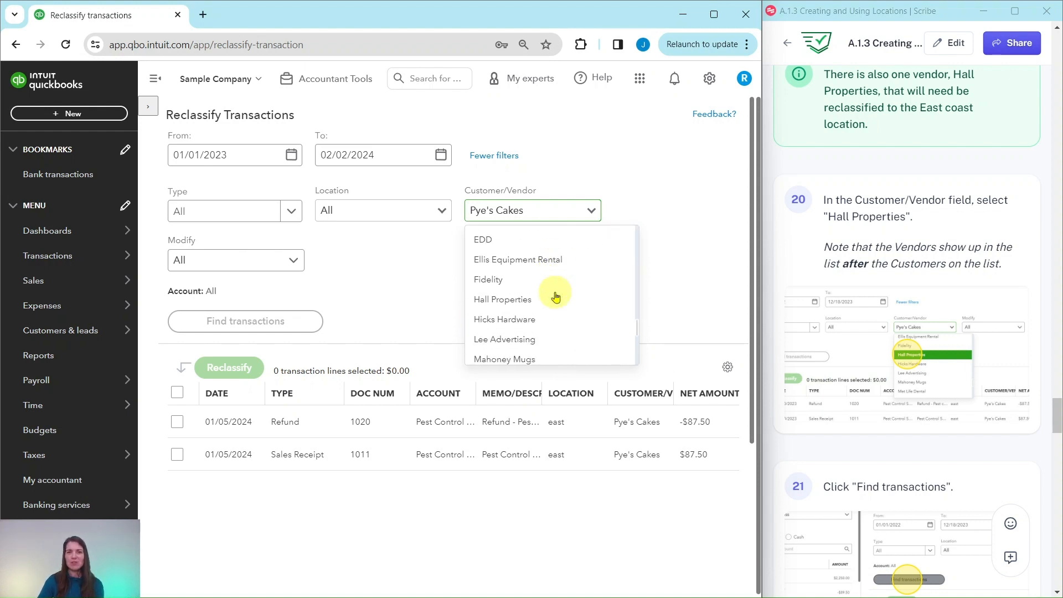
pyautogui.scroll(-1, 487, 290)
pyautogui.scroll(1, 488, 290)
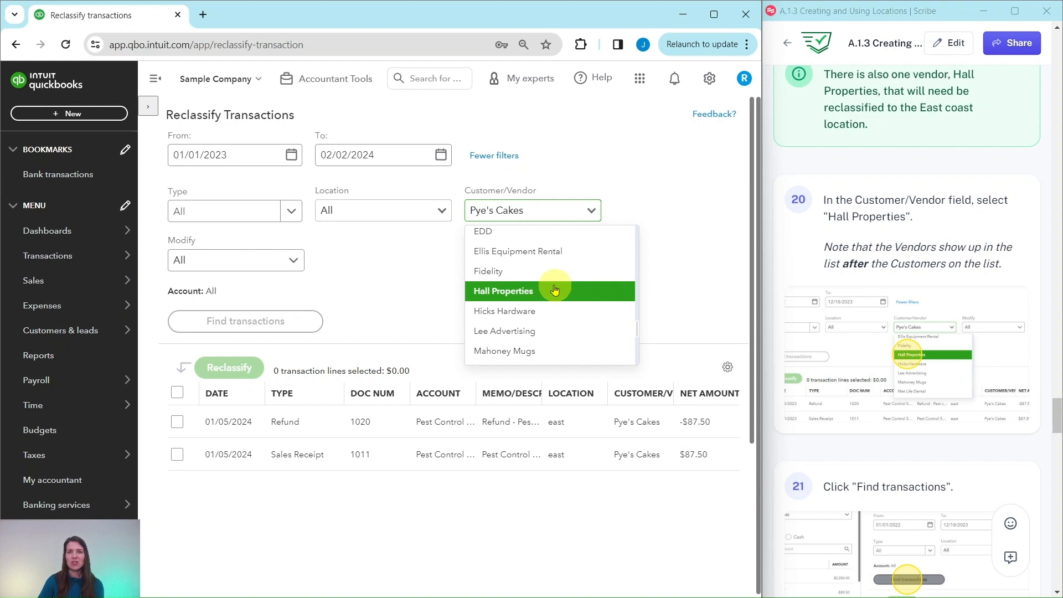
pyautogui.click(493, 293)
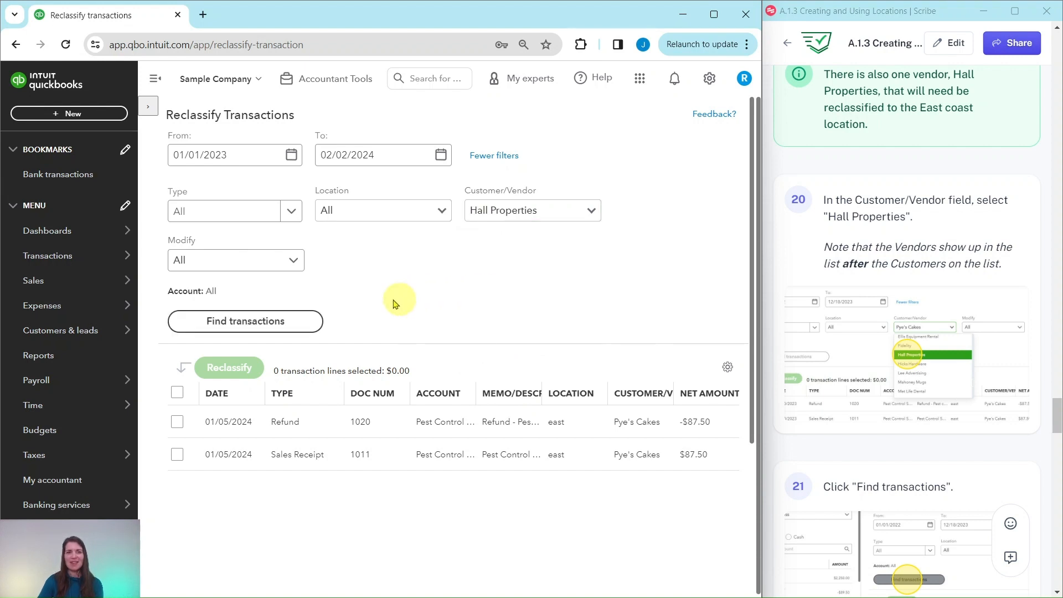
pyautogui.click(244, 326)
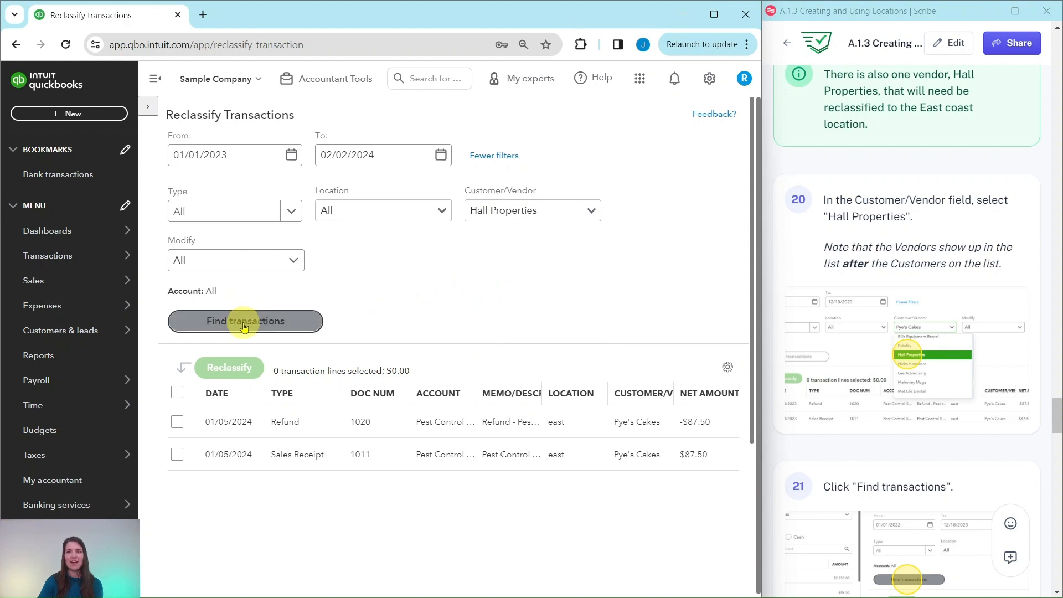
# Step: Select the Hall Properties building lease bill and reclassify it to the East location
pyautogui.scroll(-5, 930, 330)
pyautogui.scroll(-5, 930, 330)
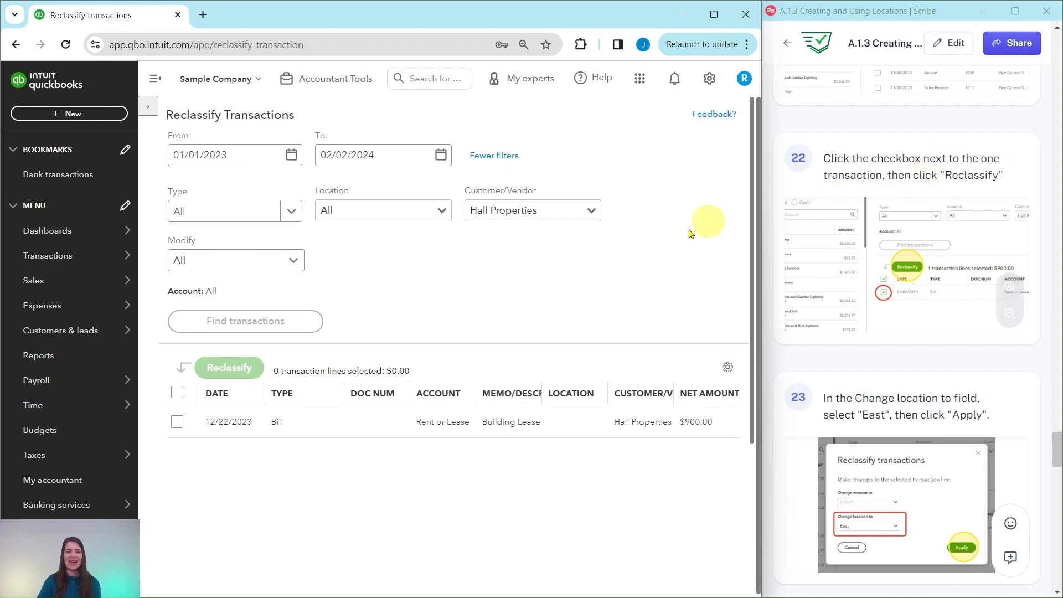
pyautogui.click(177, 422)
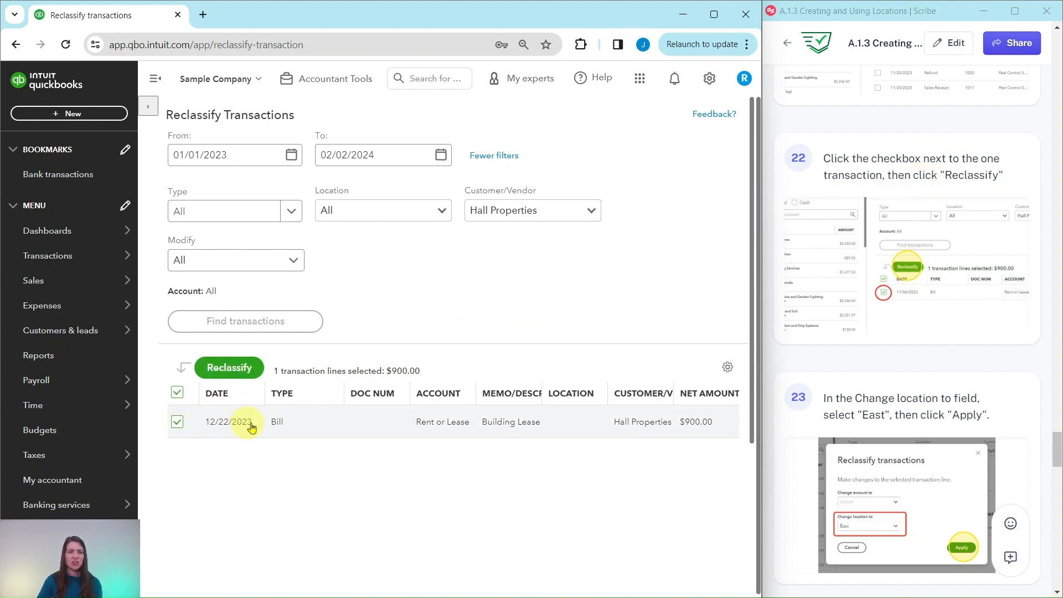
pyautogui.click(223, 370)
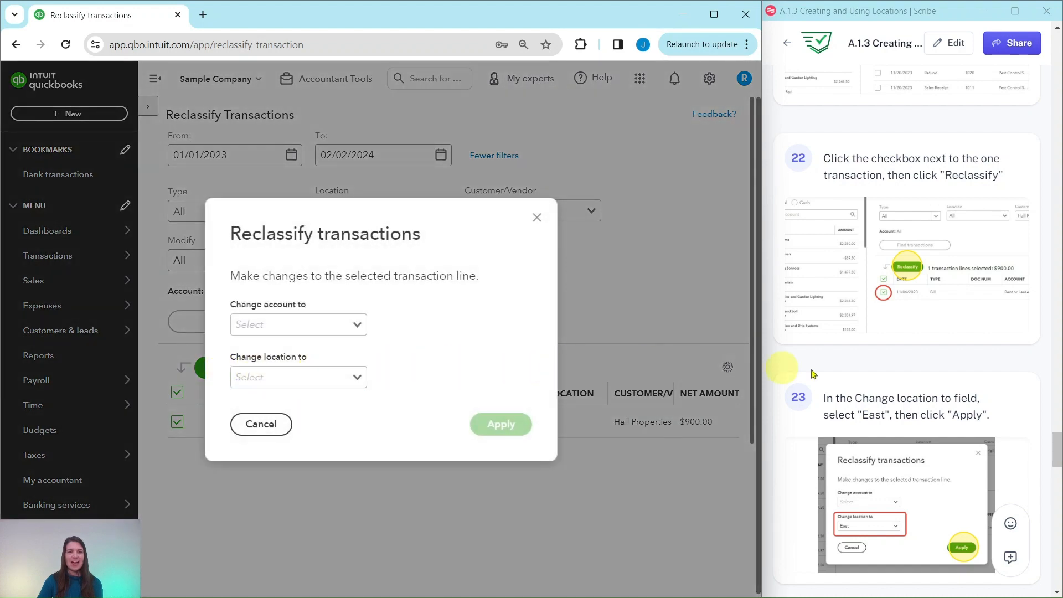
pyautogui.scroll(-5, 895, 375)
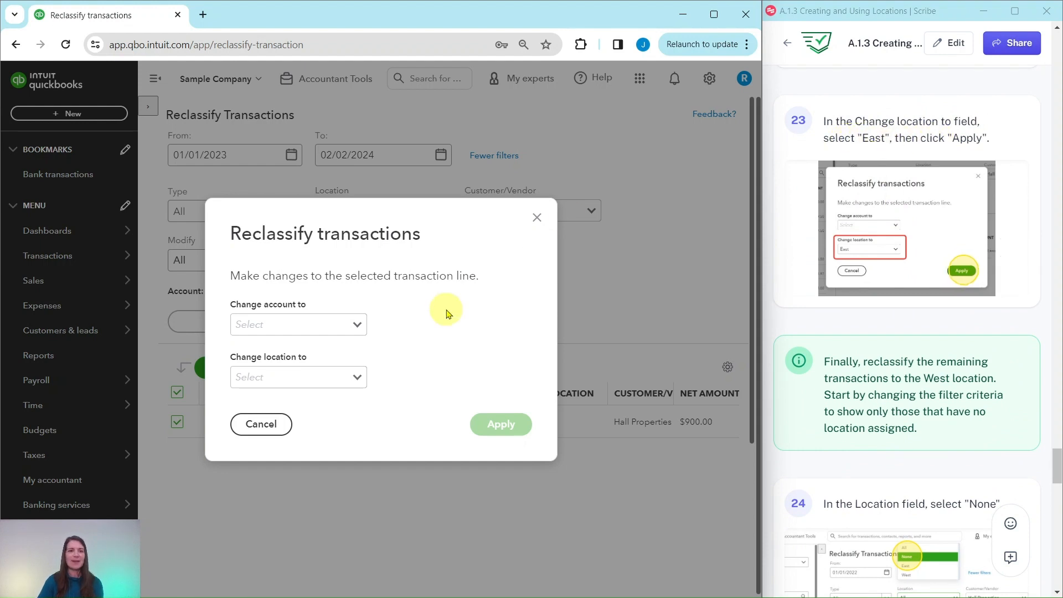
pyautogui.click(358, 381)
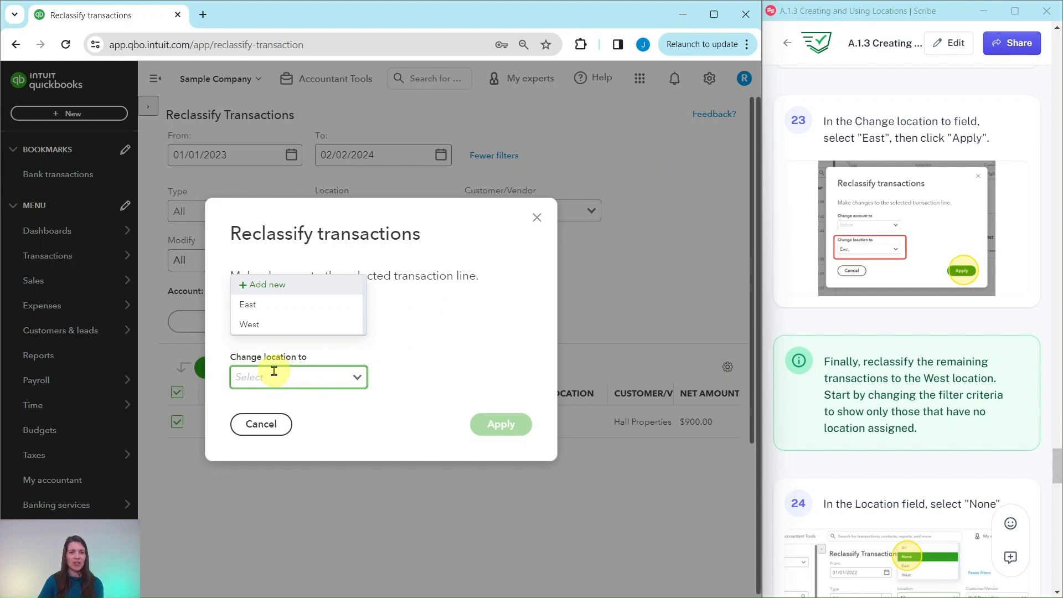
pyautogui.click(249, 305)
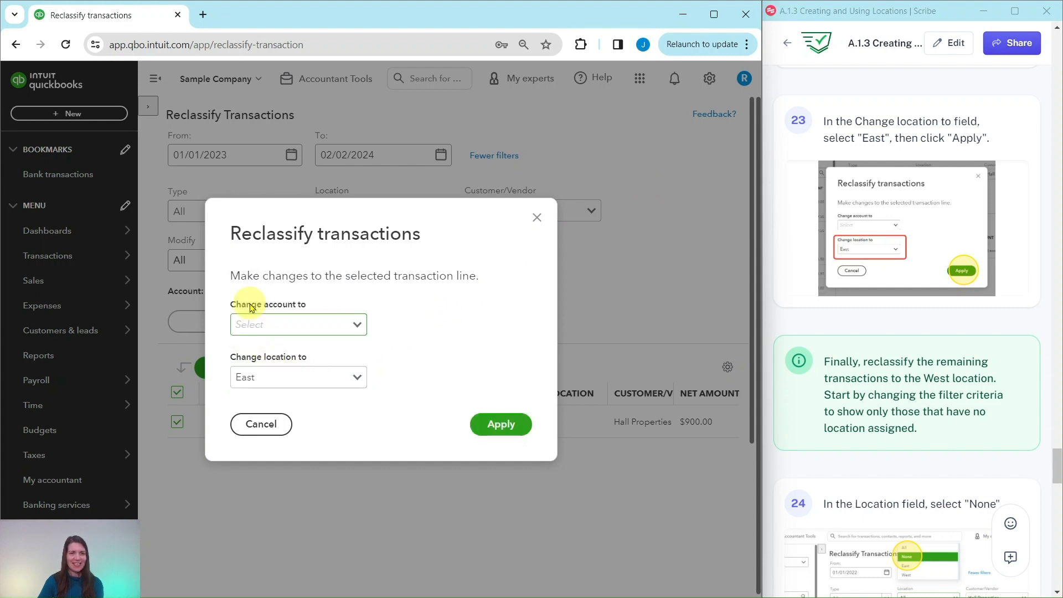
pyautogui.click(500, 425)
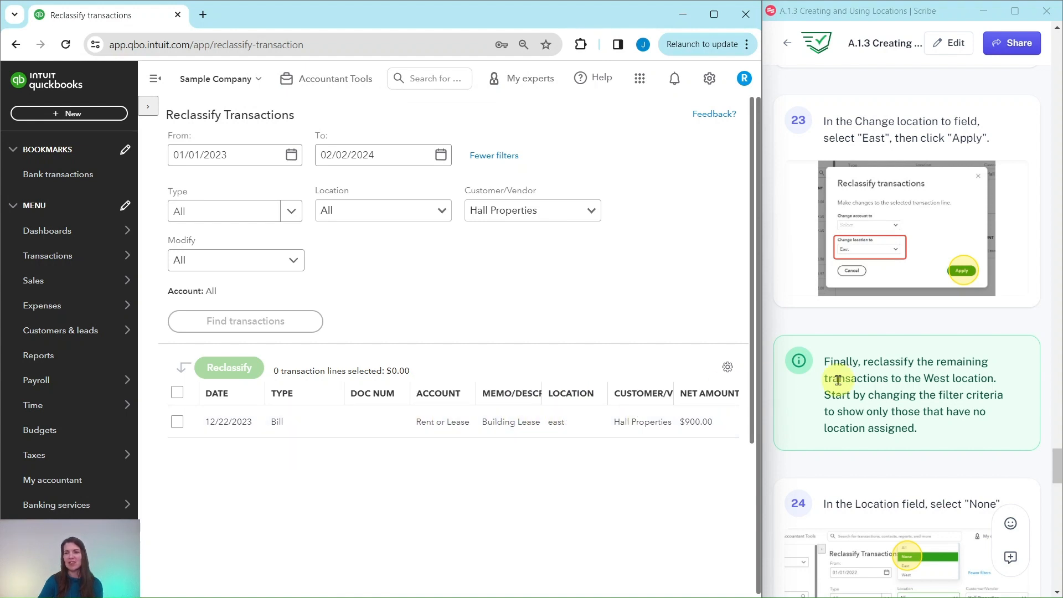
# Step: Set the location filter to None and the customer/vendor filter to All, and find the transactions without a location
pyautogui.scroll(-3, 838, 380)
pyautogui.scroll(-1, 837, 380)
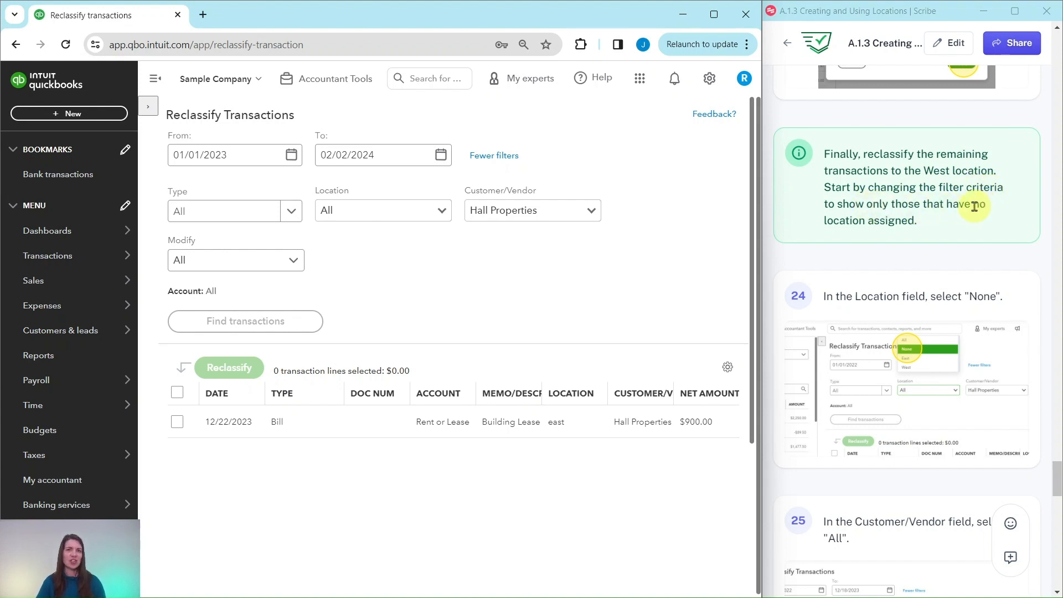
pyautogui.scroll(-4, 974, 206)
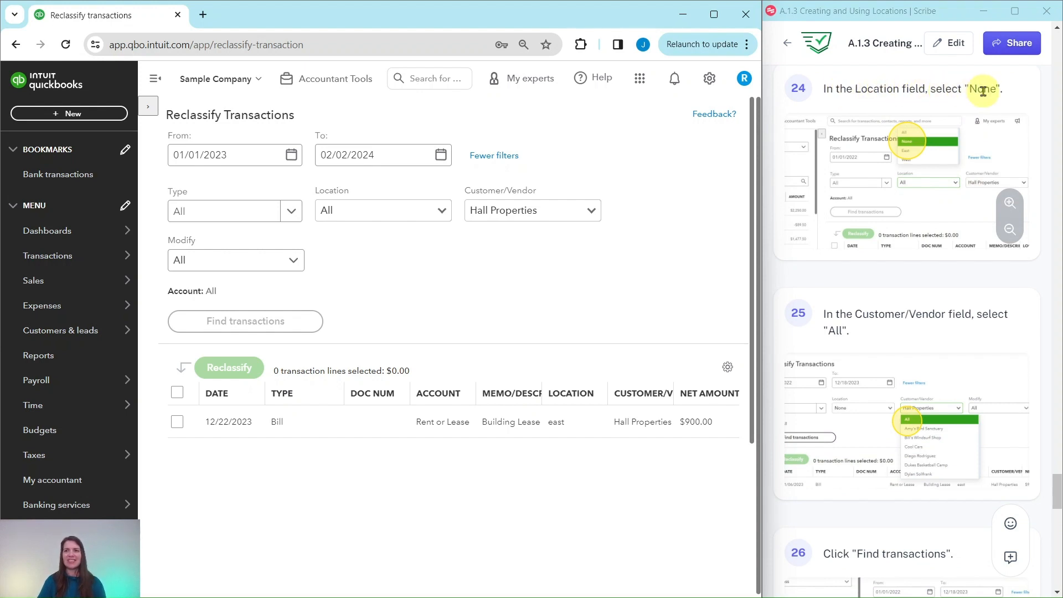
pyautogui.click(443, 213)
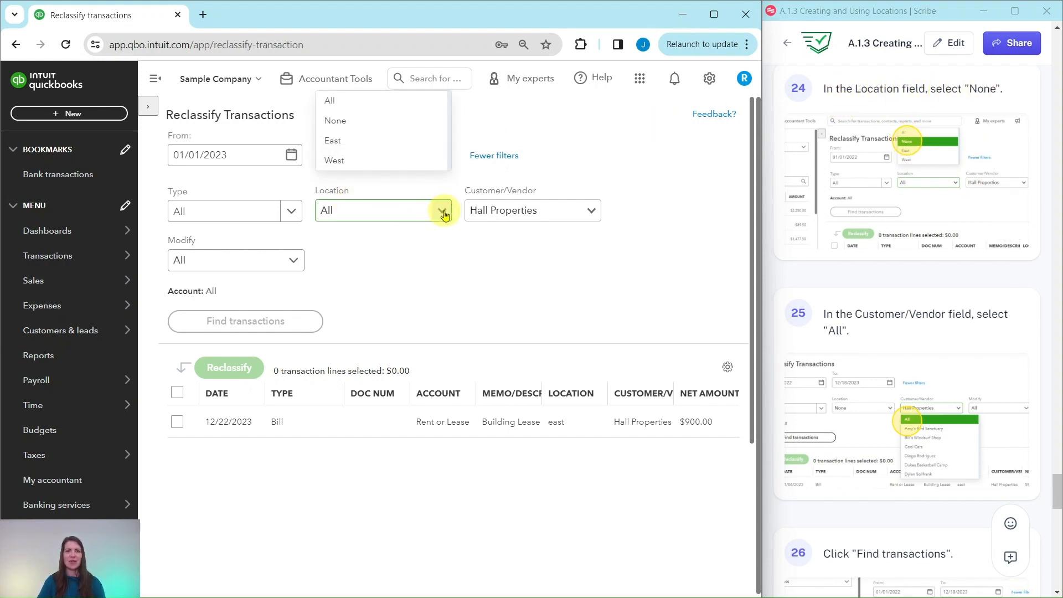
pyautogui.click(334, 123)
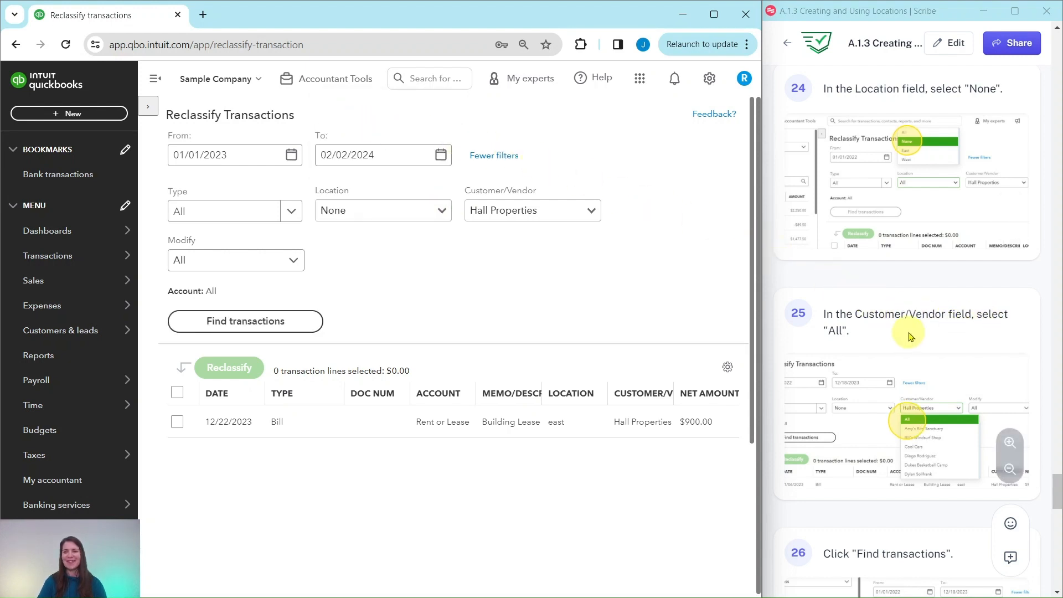
pyautogui.click(591, 213)
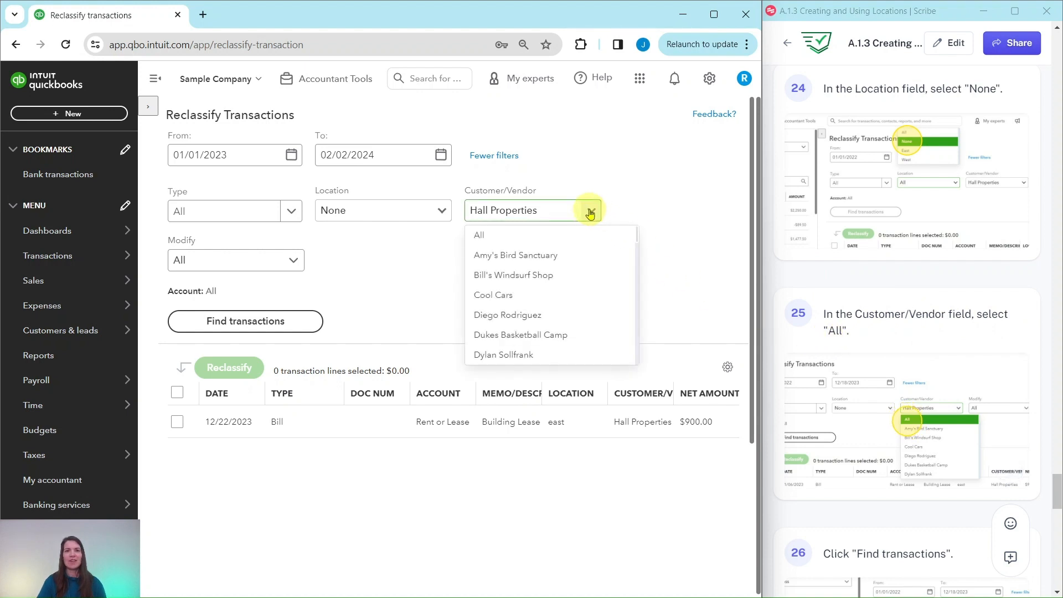
pyautogui.click(486, 234)
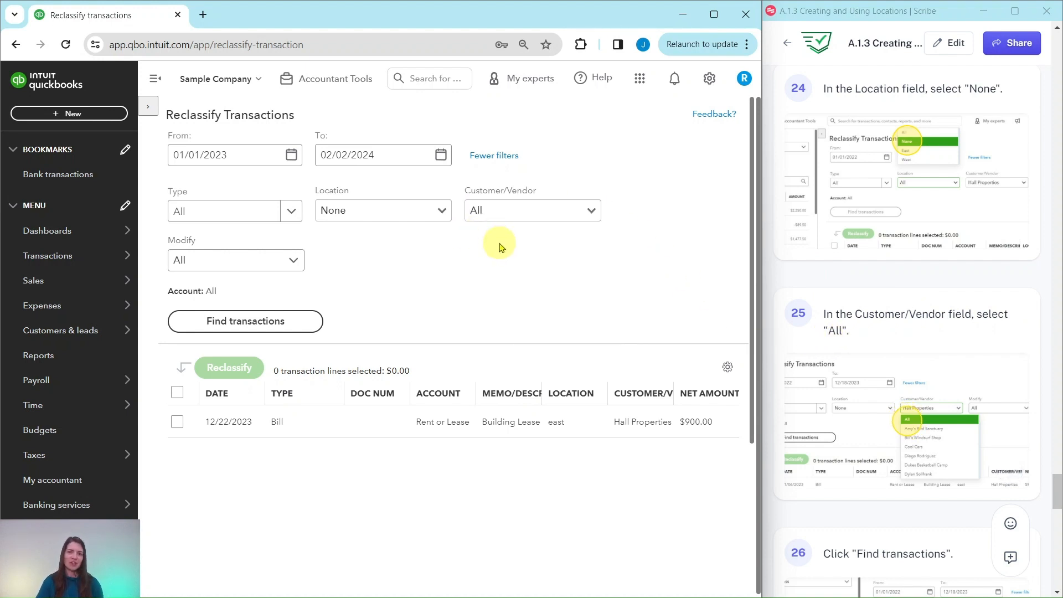
pyautogui.click(237, 324)
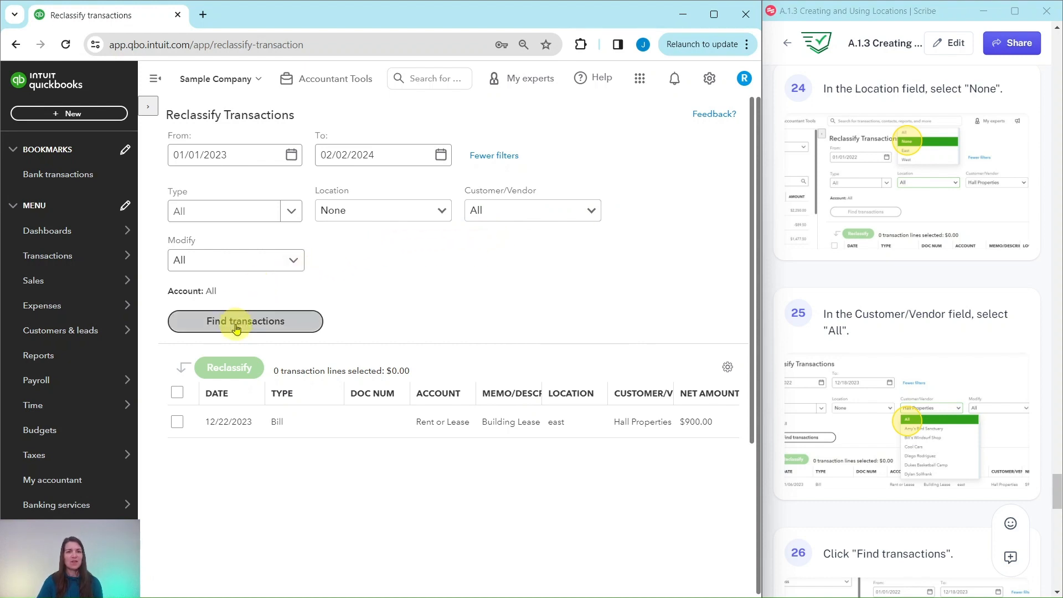
pyautogui.scroll(-3, 908, 344)
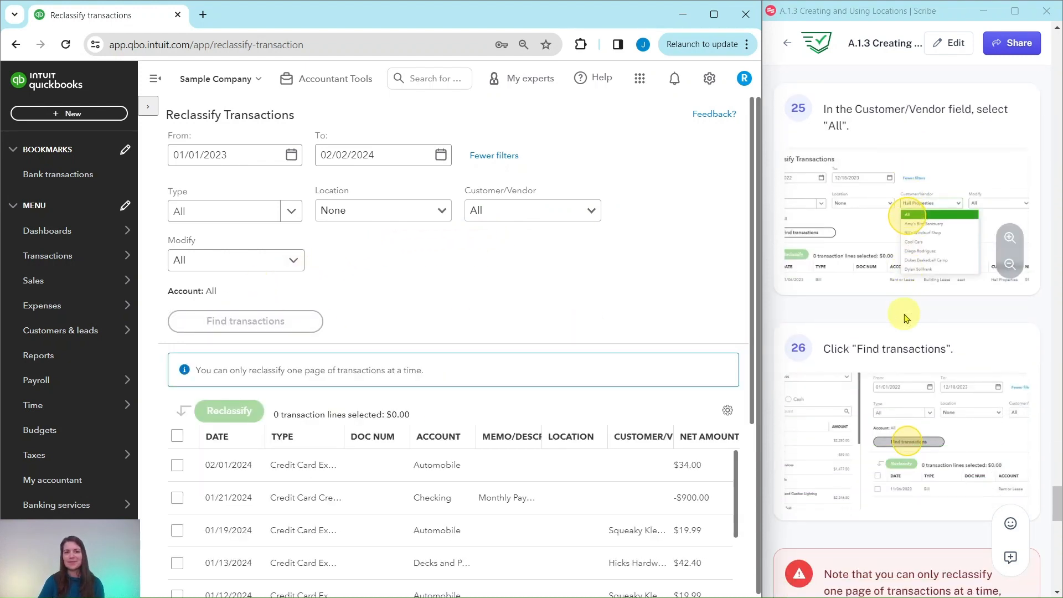
pyautogui.scroll(-6, 905, 317)
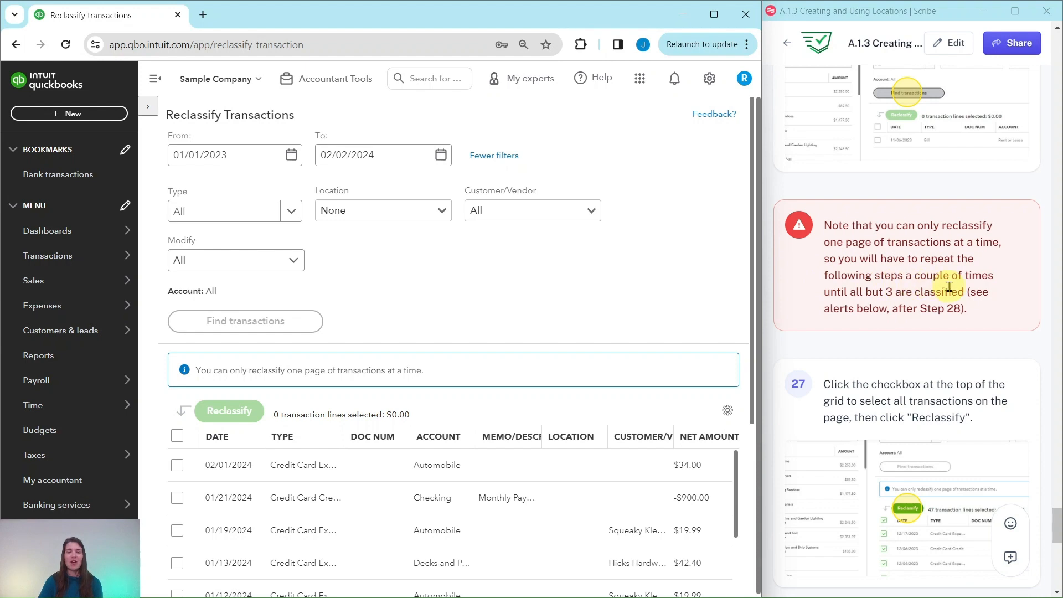
# Step: Select all transaction lines on the current page of results that have no location
pyautogui.scroll(-4, 949, 286)
pyautogui.scroll(1, 950, 286)
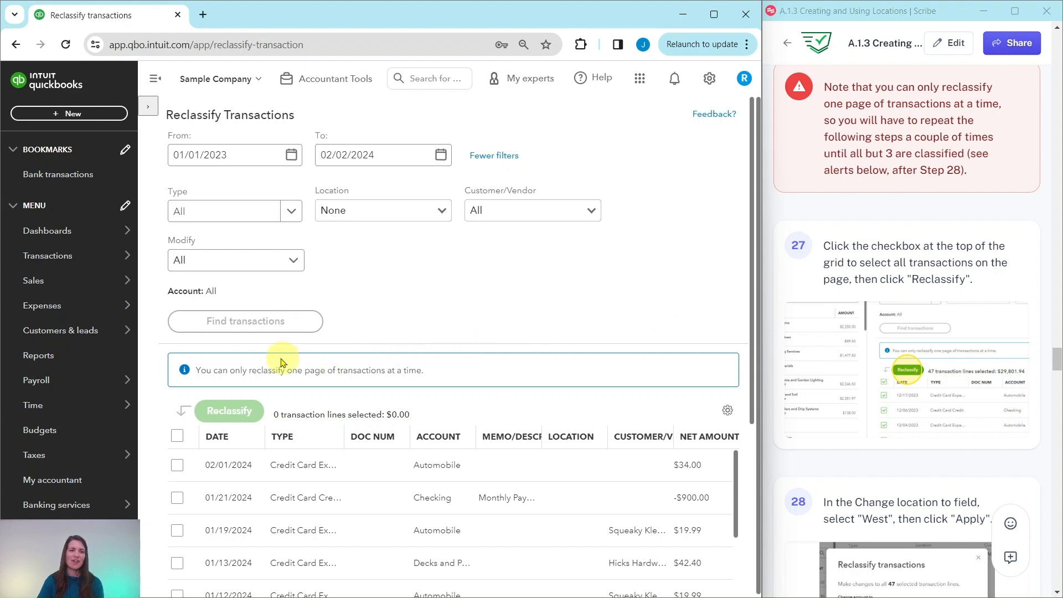
pyautogui.click(178, 439)
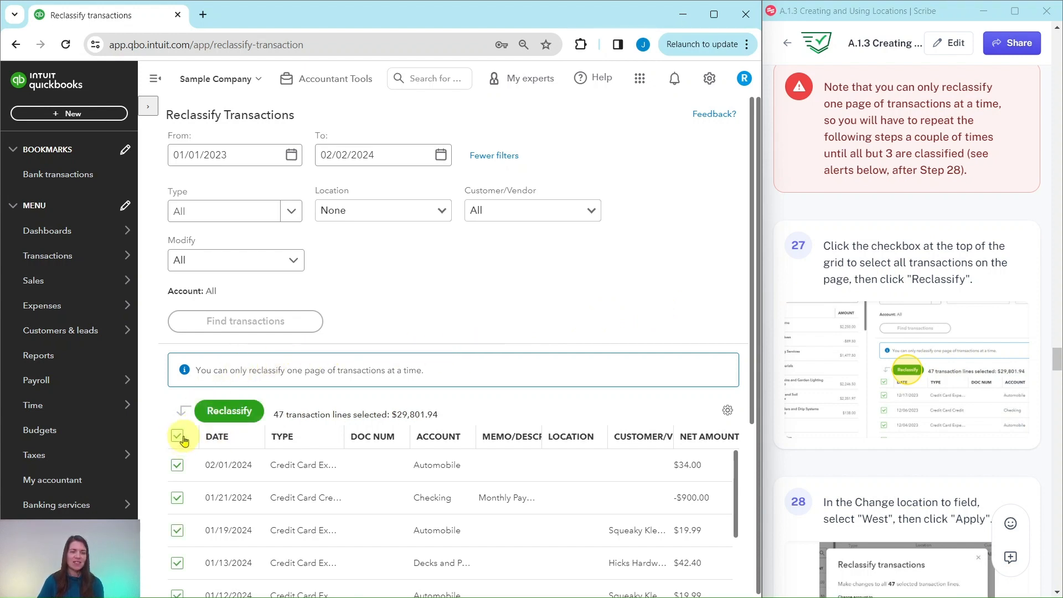
# Step: Exclude the 01/07/2024 Savings deposit of $200.00 from the selected transaction lines
pyautogui.scroll(-7, 915, 310)
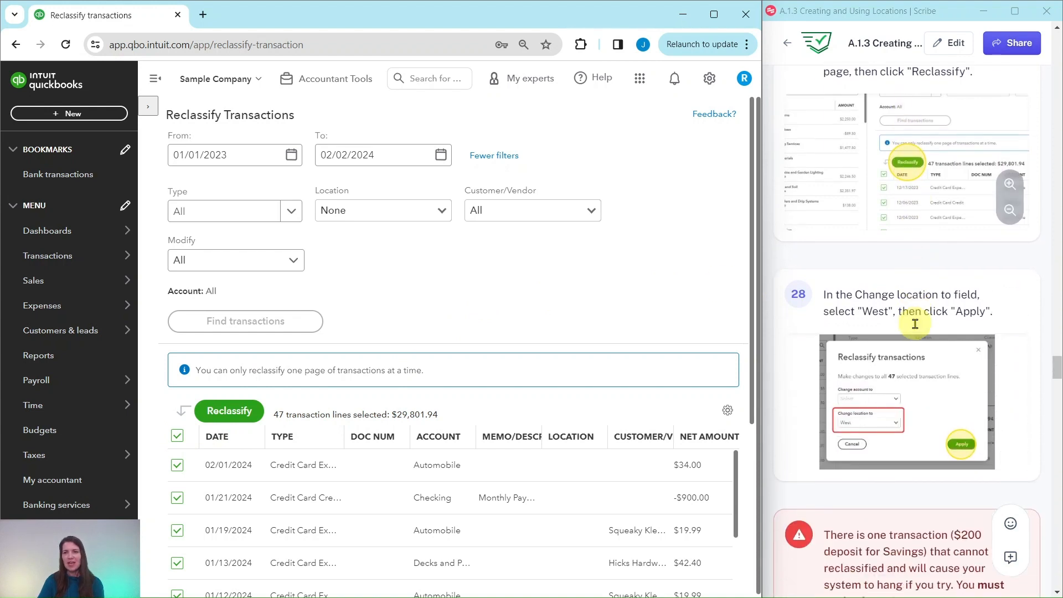
pyautogui.scroll(-1, 912, 325)
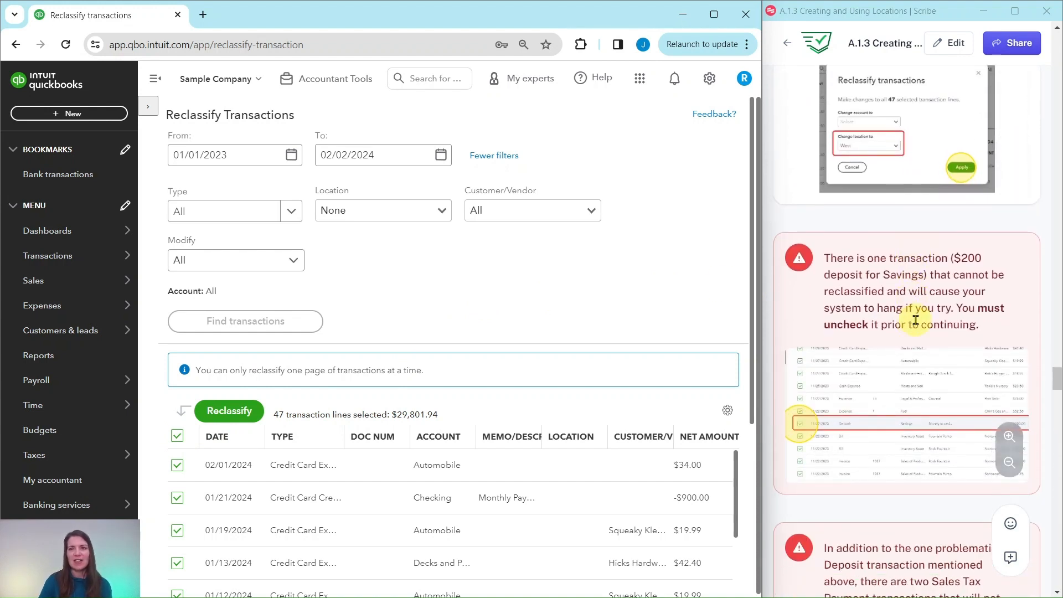
pyautogui.scroll(-1, 917, 319)
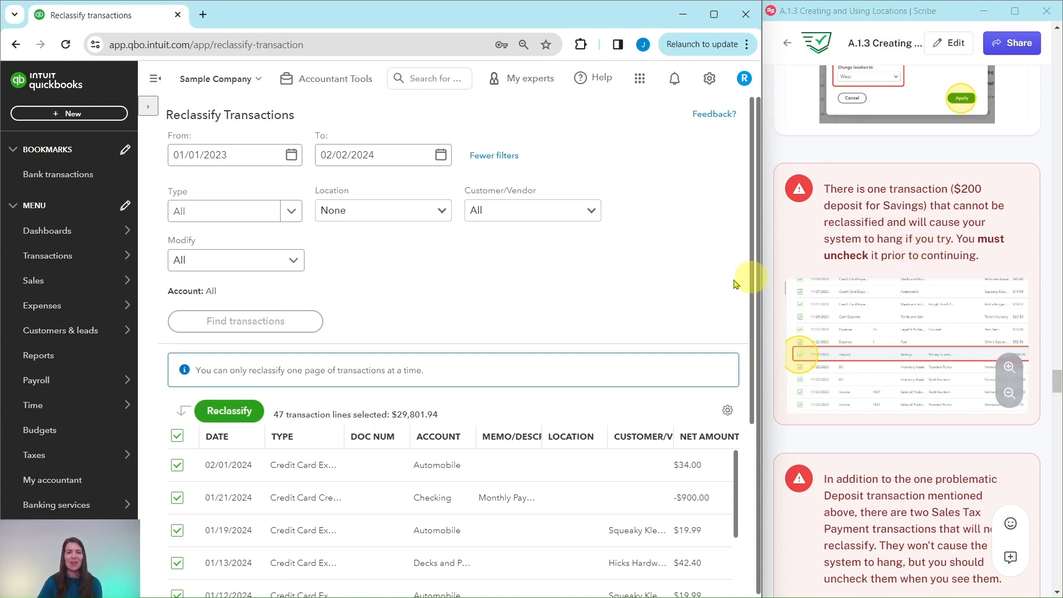
pyautogui.scroll(-4, 604, 290)
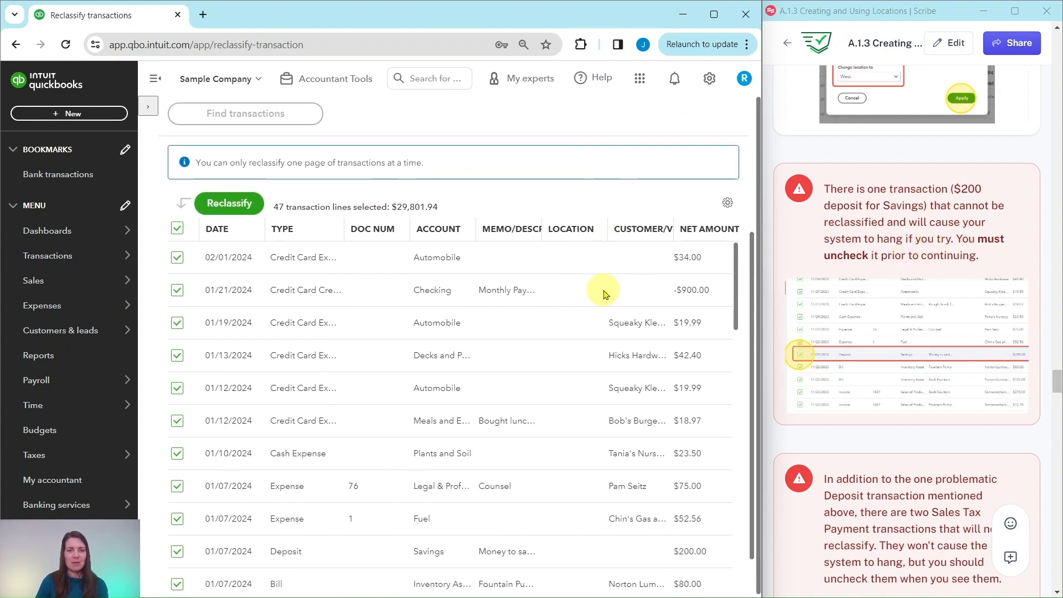
pyautogui.scroll(-3, 441, 288)
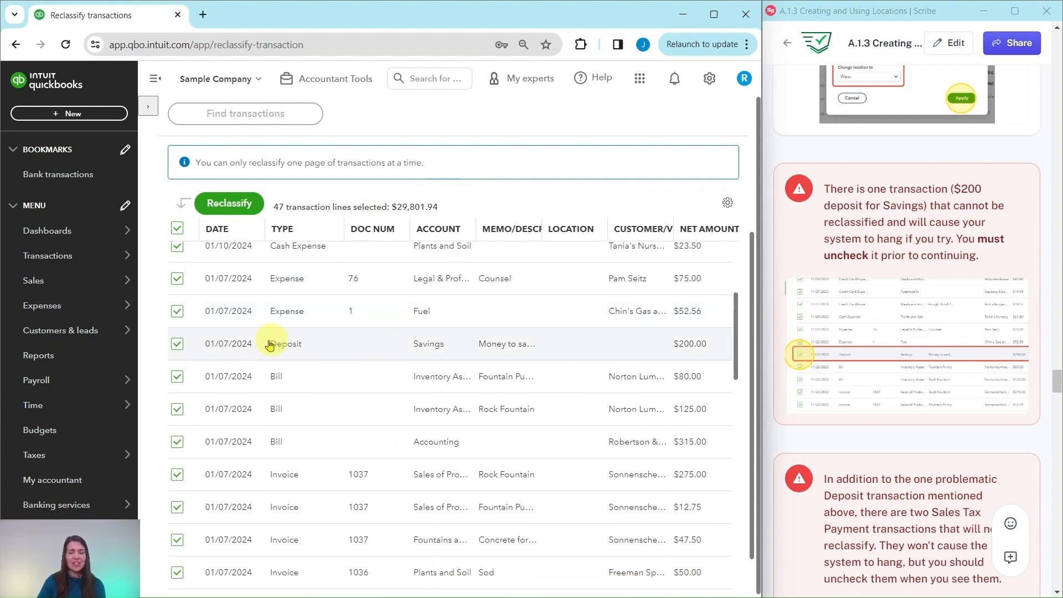
pyautogui.scroll(3, 373, 344)
pyautogui.scroll(2, 366, 332)
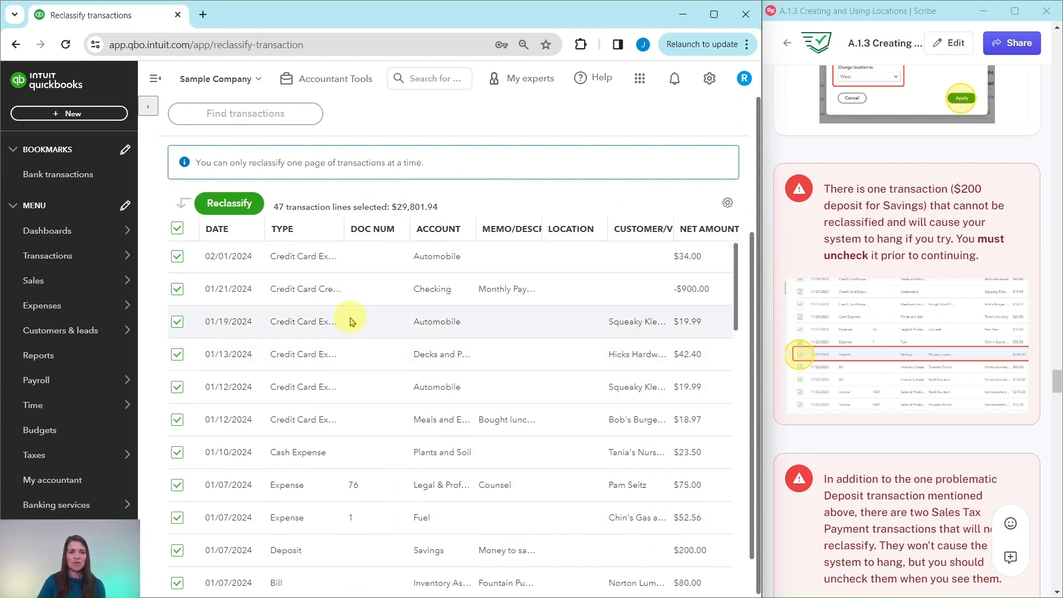
pyautogui.scroll(-5, 346, 315)
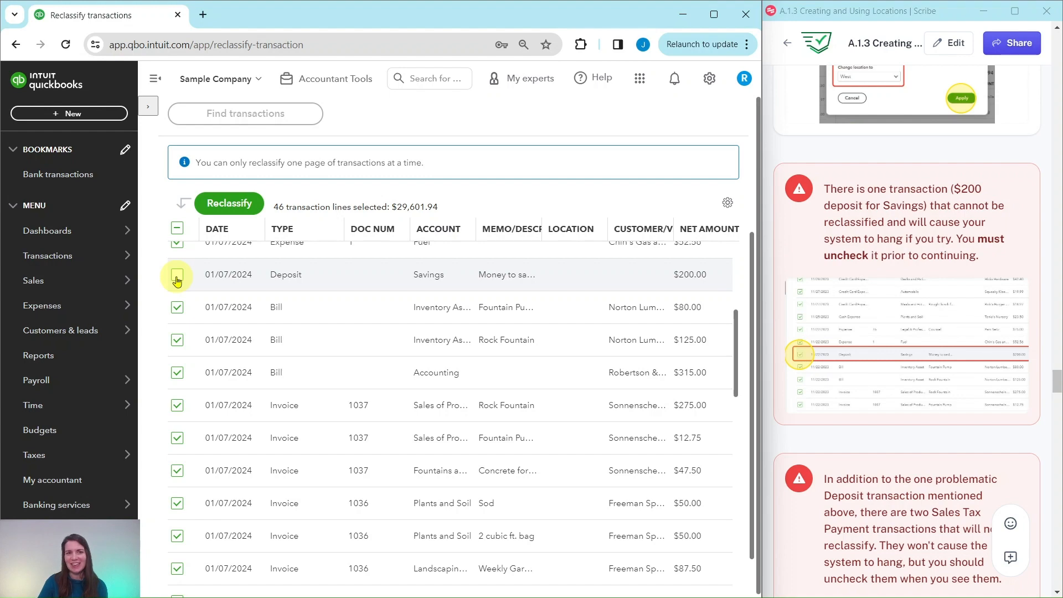
# Step: Reclassify the selected transaction lines to the West location, leaving the account unset
pyautogui.click(229, 205)
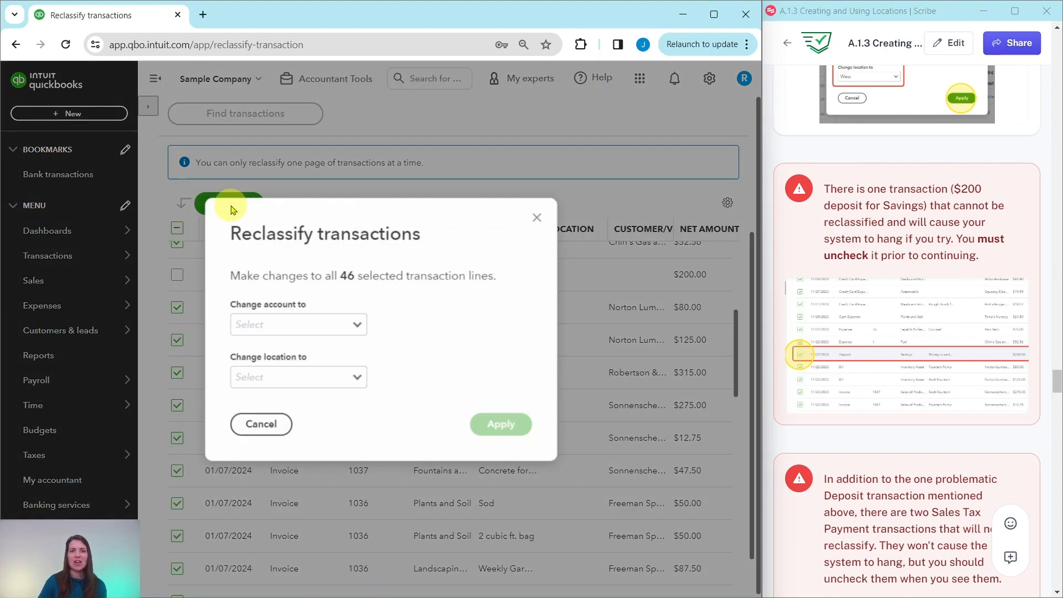
pyautogui.scroll(5, 786, 304)
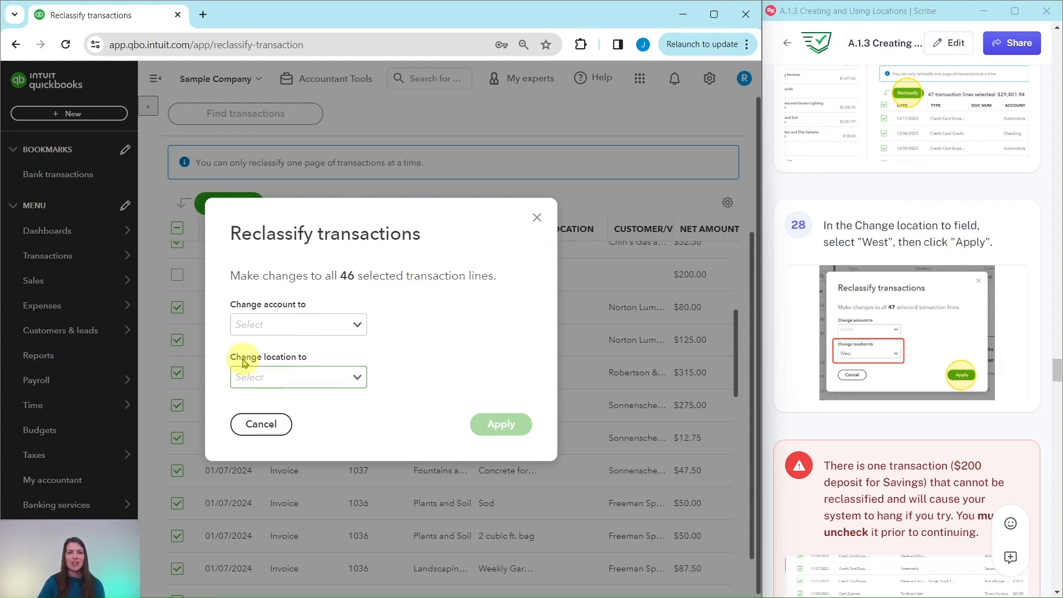
pyautogui.click(356, 379)
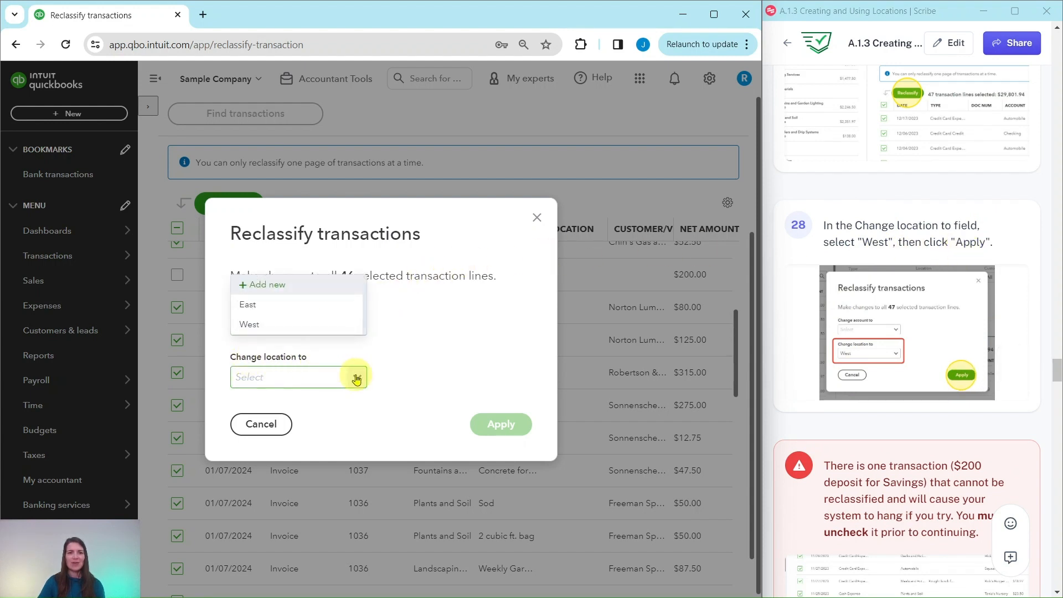
pyautogui.click(249, 329)
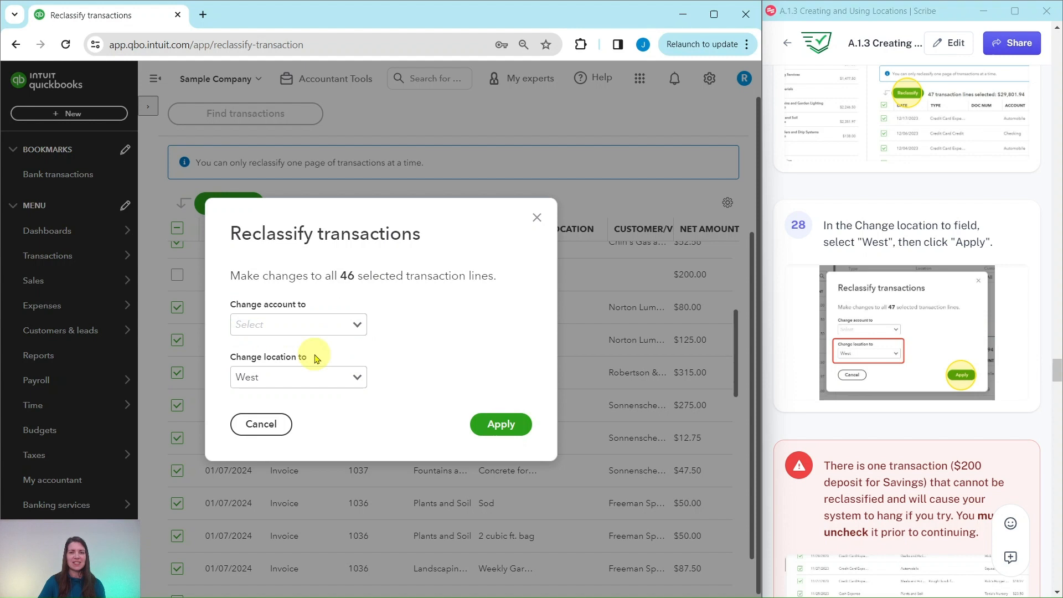
pyautogui.click(495, 426)
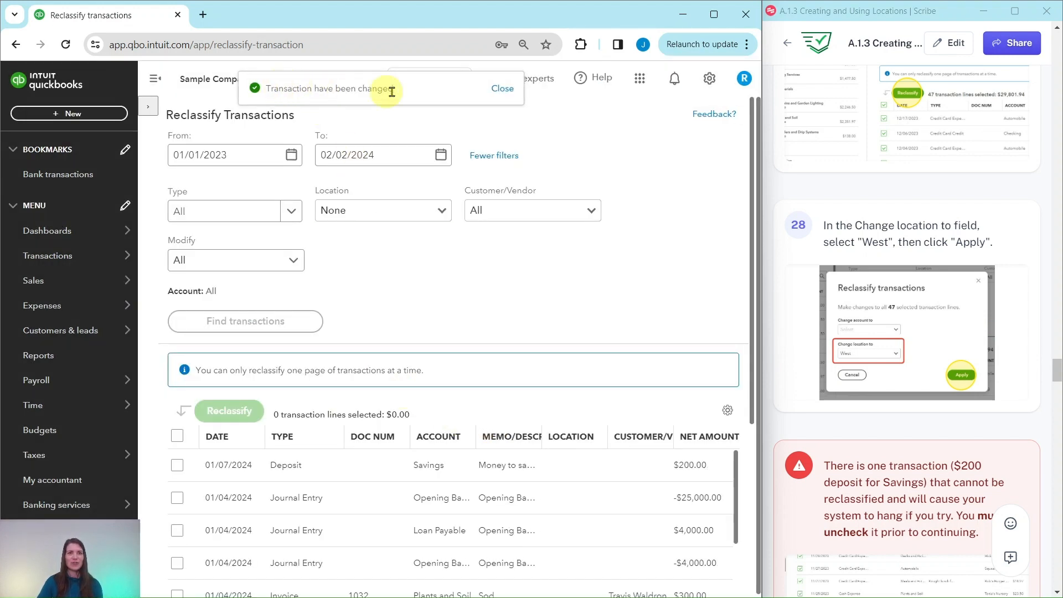
# Step: Select all lines in the refreshed results except the $200.00 Savings deposit dated 01/07/2024
pyautogui.scroll(-4, 510, 255)
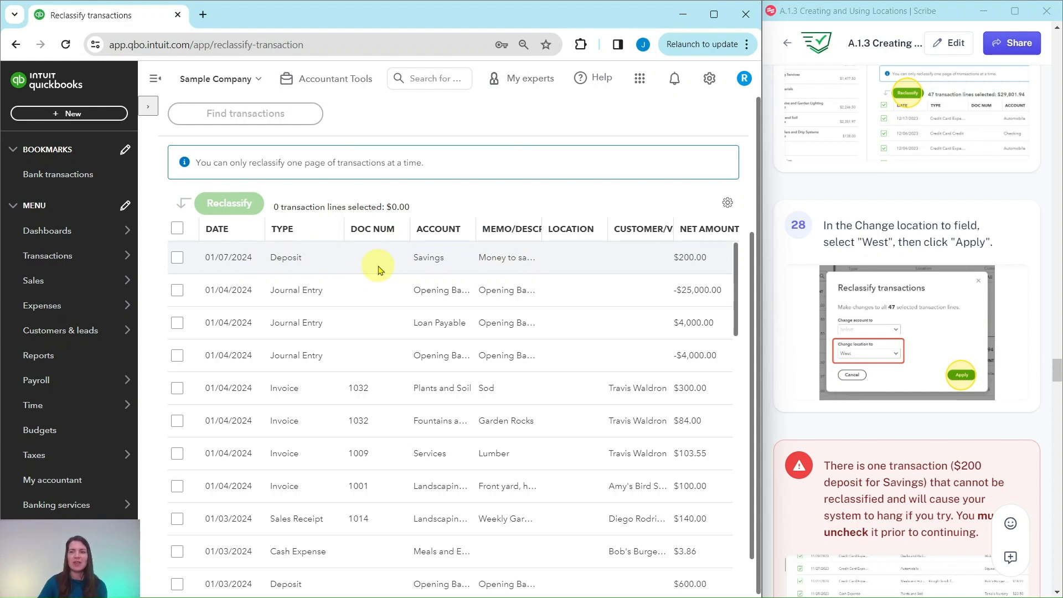
pyautogui.scroll(-2, 855, 290)
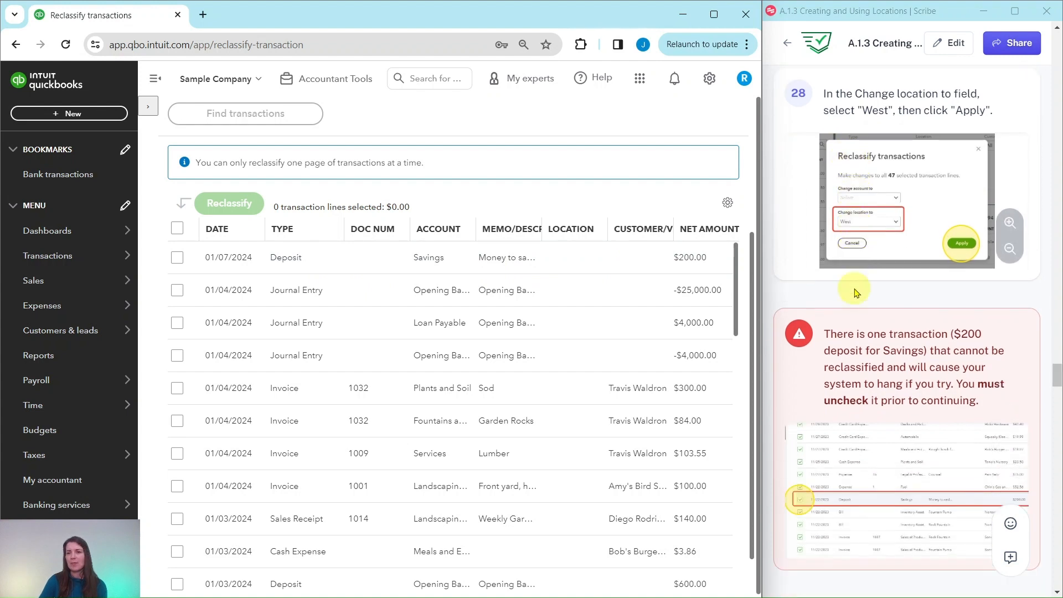
pyautogui.scroll(-6, 856, 293)
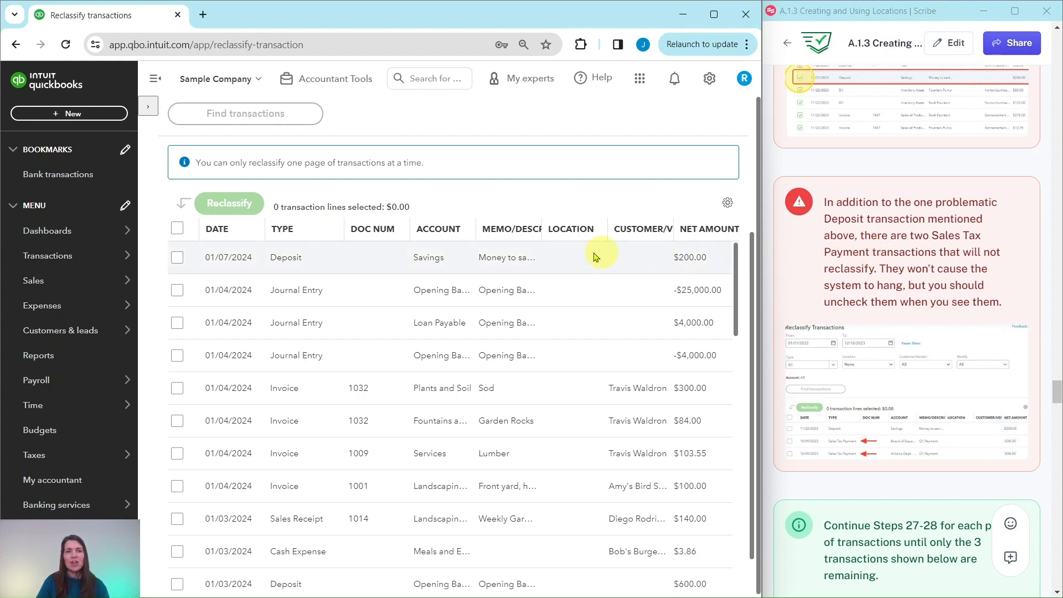
pyautogui.click(177, 230)
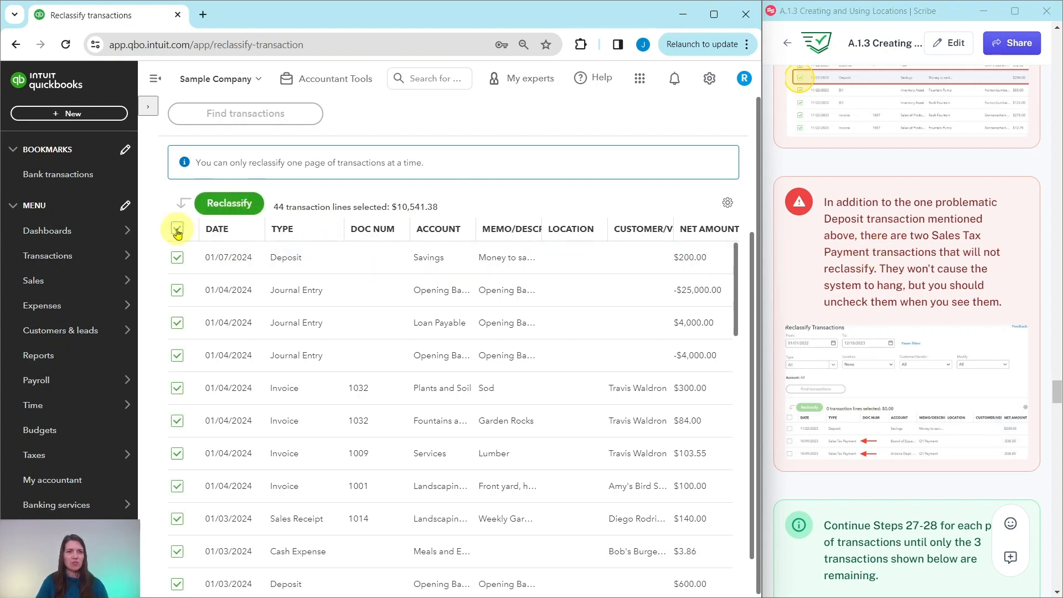
pyautogui.click(176, 261)
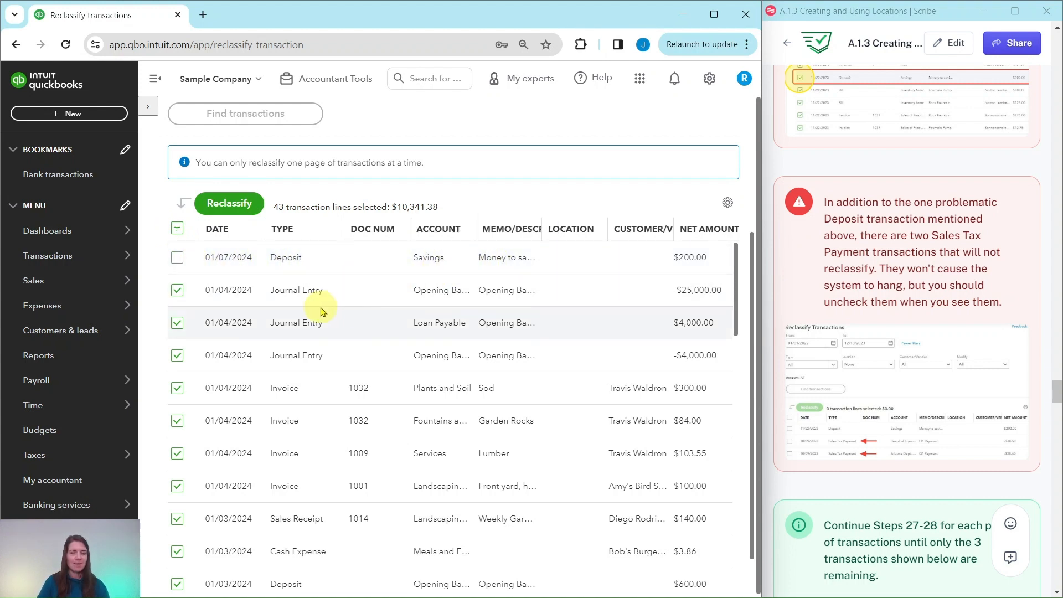
# Step: Review the full list of selected lines for Sales Tax Payment transactions that need to be excluded
pyautogui.scroll(-10, 321, 311)
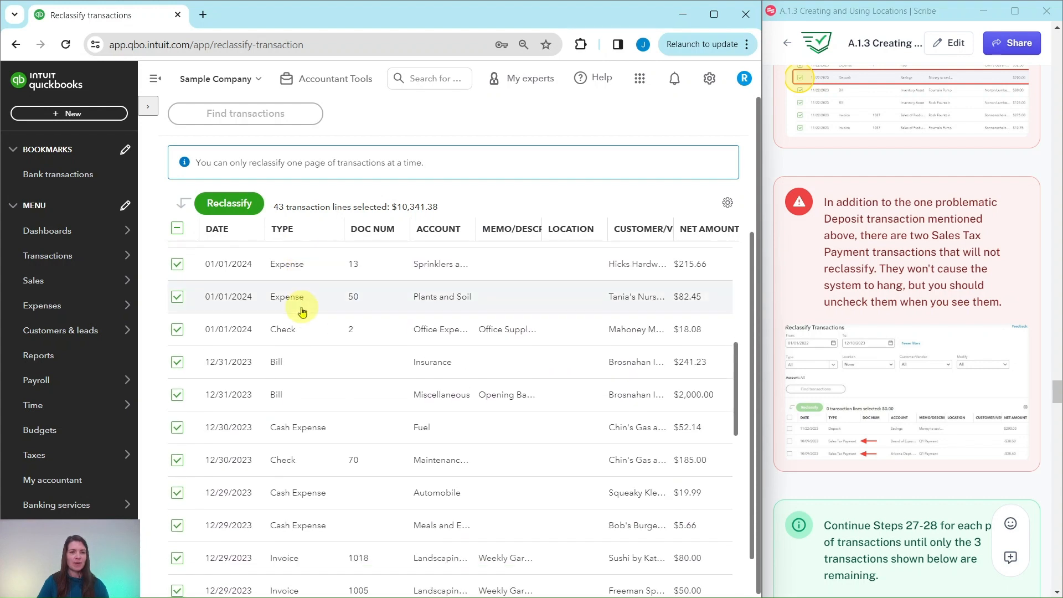
pyautogui.scroll(-5, 302, 311)
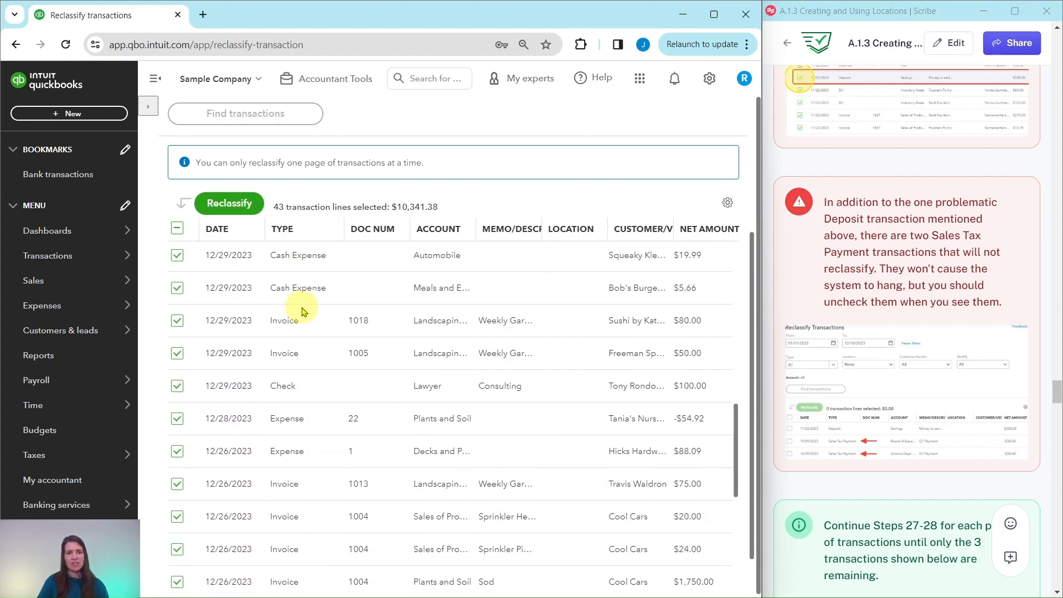
pyautogui.scroll(-6, 302, 311)
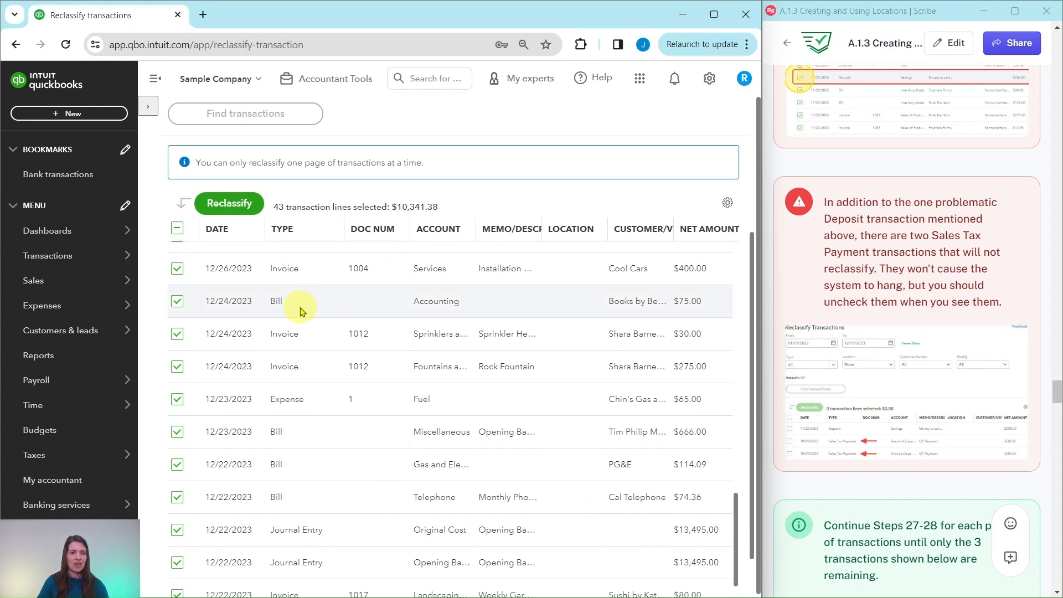
pyautogui.scroll(-4, 299, 310)
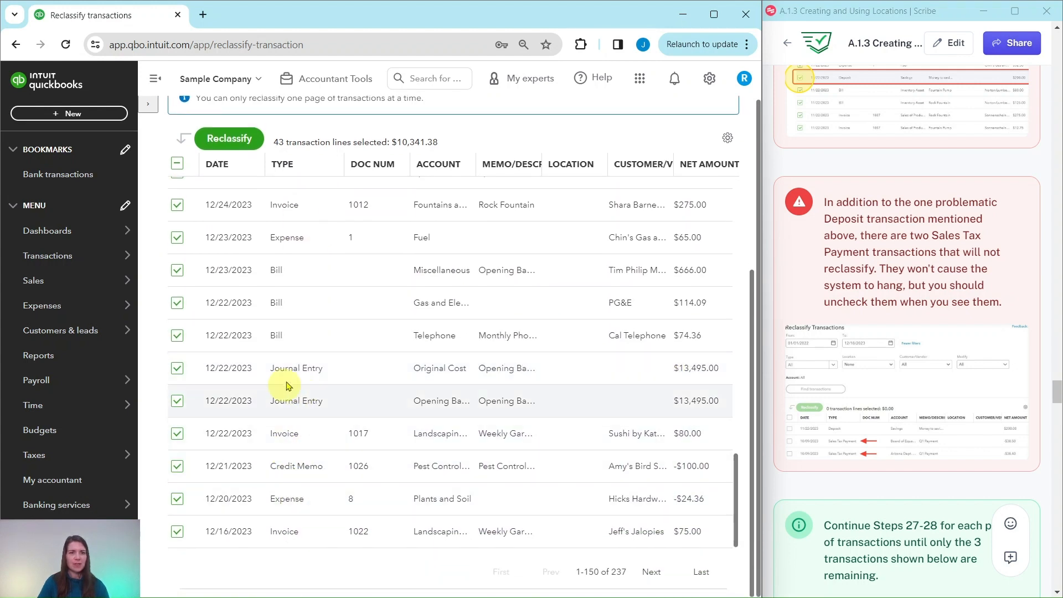
pyautogui.scroll(5, 286, 349)
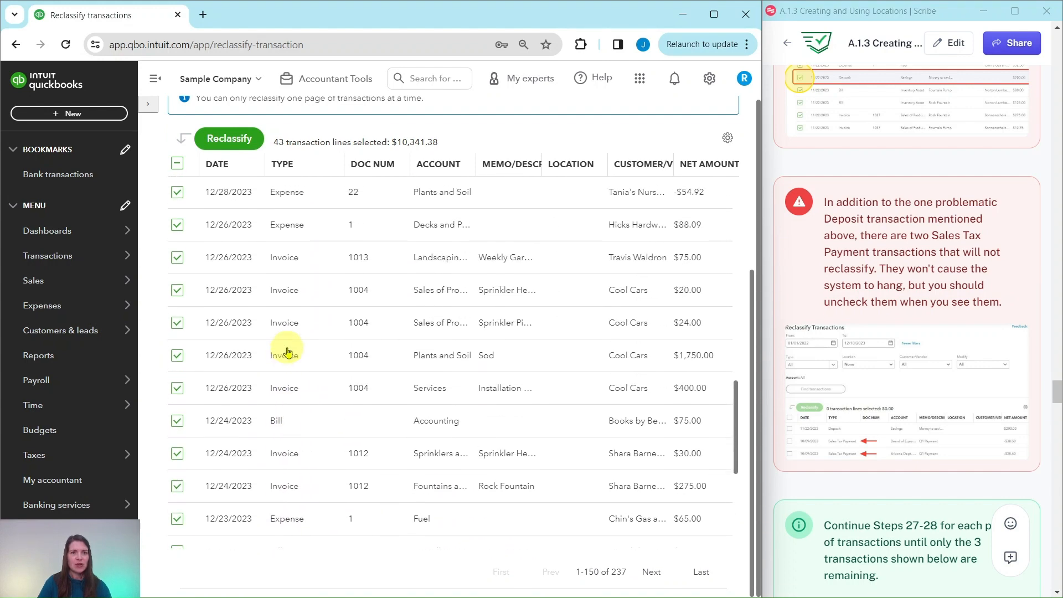
pyautogui.scroll(8, 287, 352)
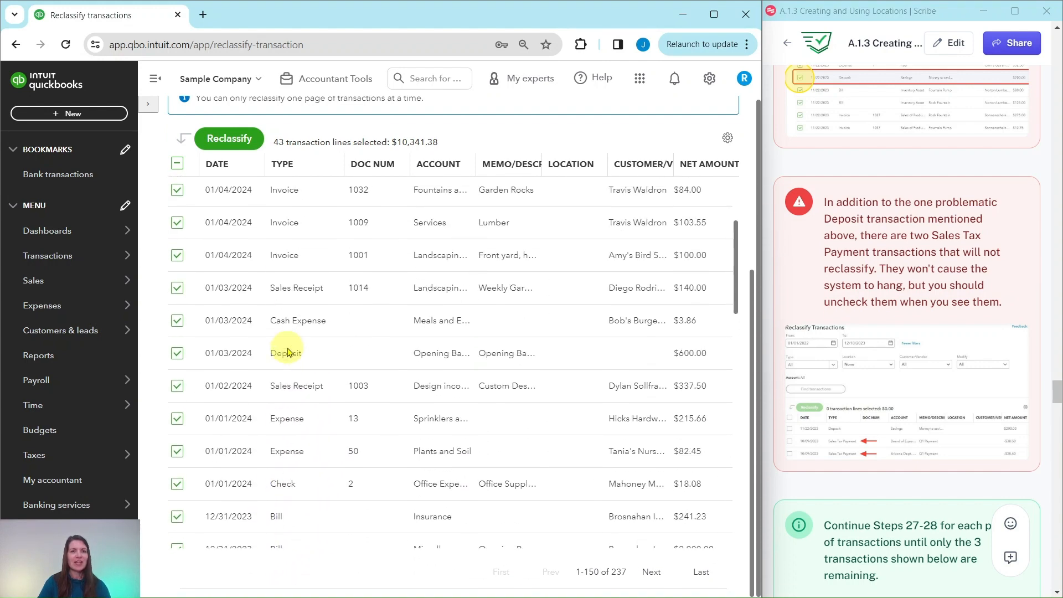
pyautogui.scroll(3, 282, 349)
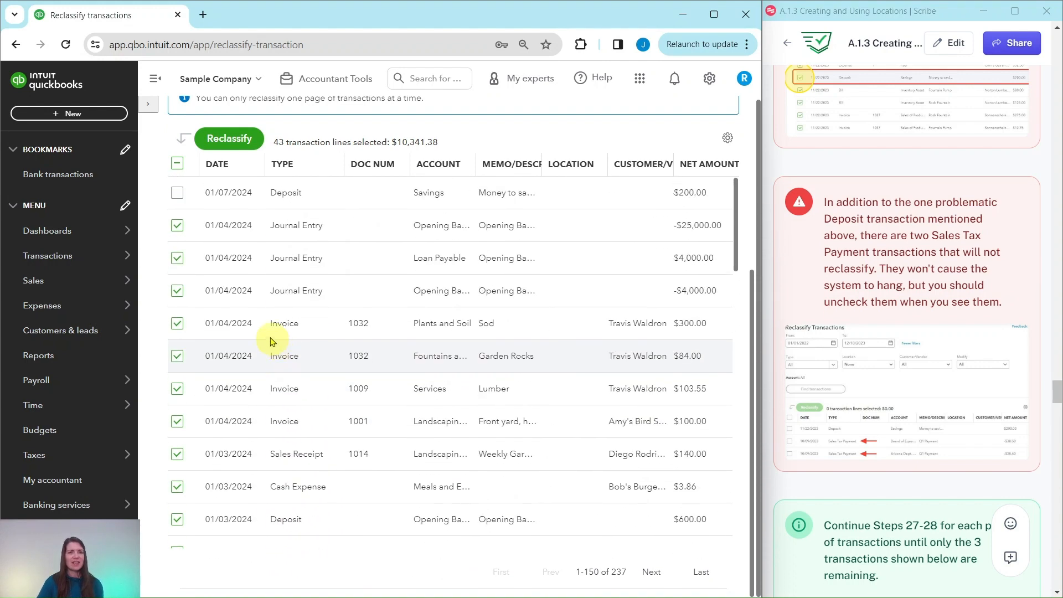
# Step: Apply the West location to this second batch of selected transaction lines
pyautogui.click(221, 140)
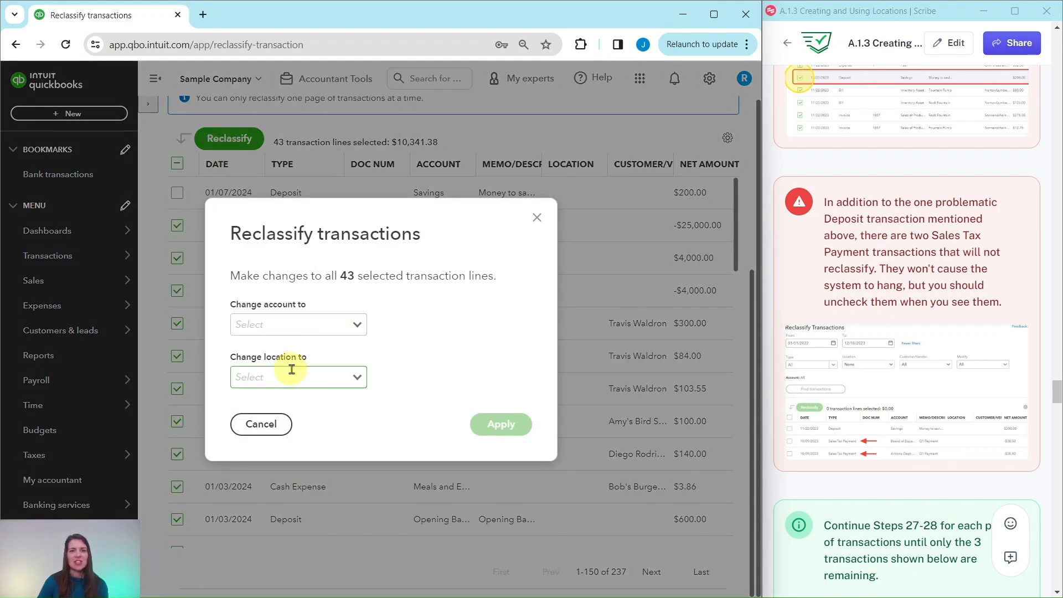
pyautogui.click(357, 377)
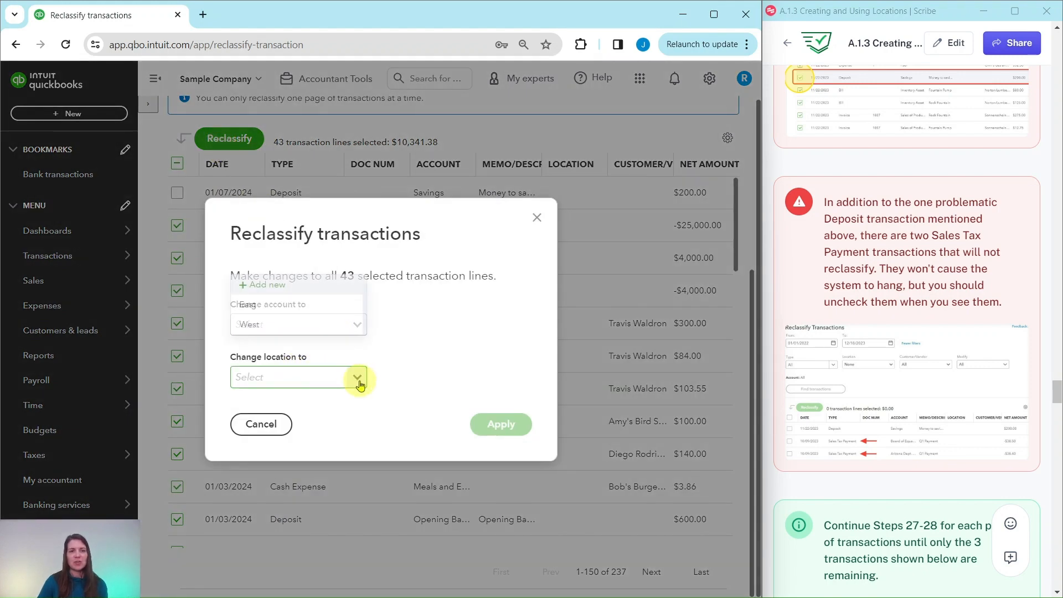
pyautogui.click(254, 327)
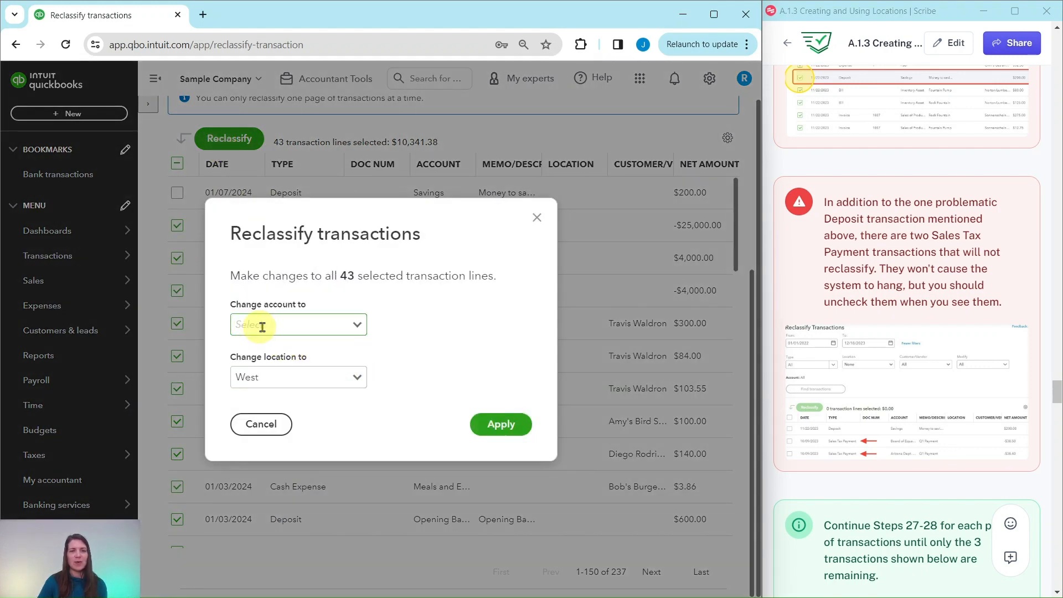
pyautogui.click(501, 425)
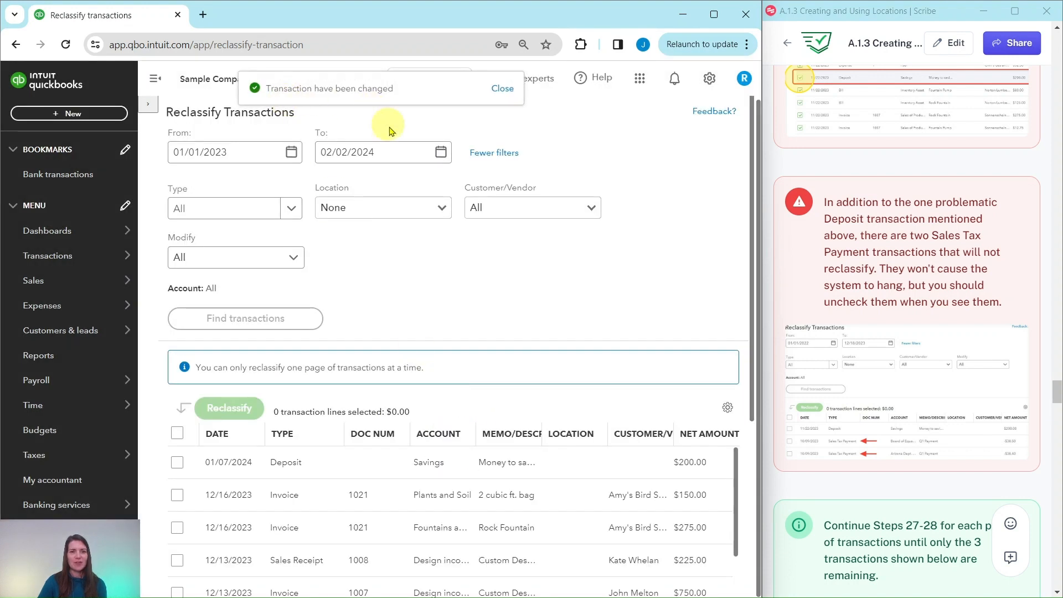
# Step: Select all remaining lines except the $200.00 Savings deposit and the two 11/24/2023 Sales Tax Payment transactions
pyautogui.scroll(-1, 435, 313)
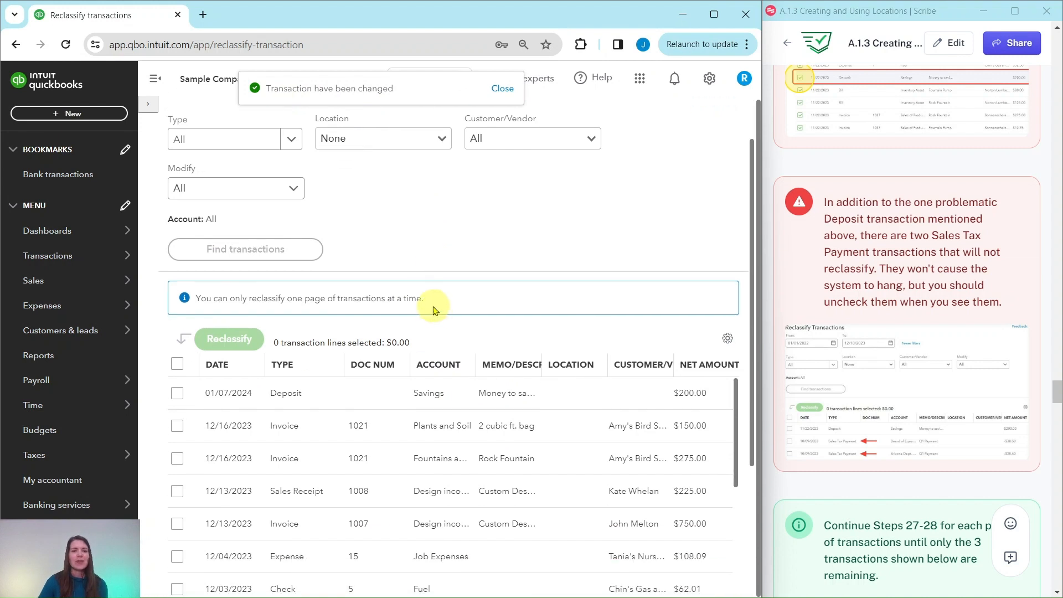
pyautogui.scroll(-1, 435, 313)
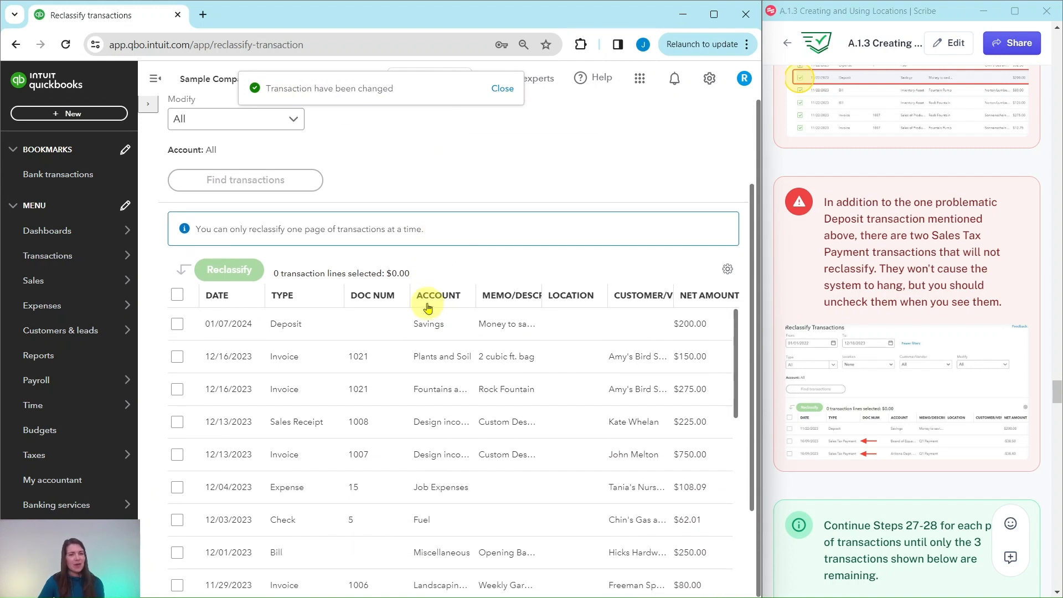
pyautogui.click(176, 297)
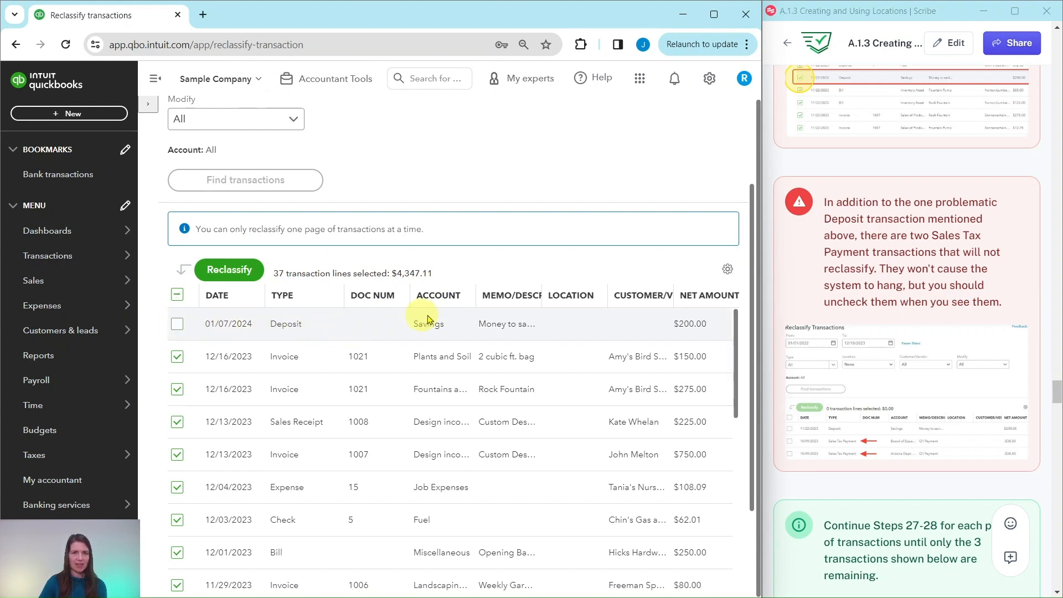
pyautogui.scroll(-3, 305, 355)
pyautogui.scroll(-3, 304, 356)
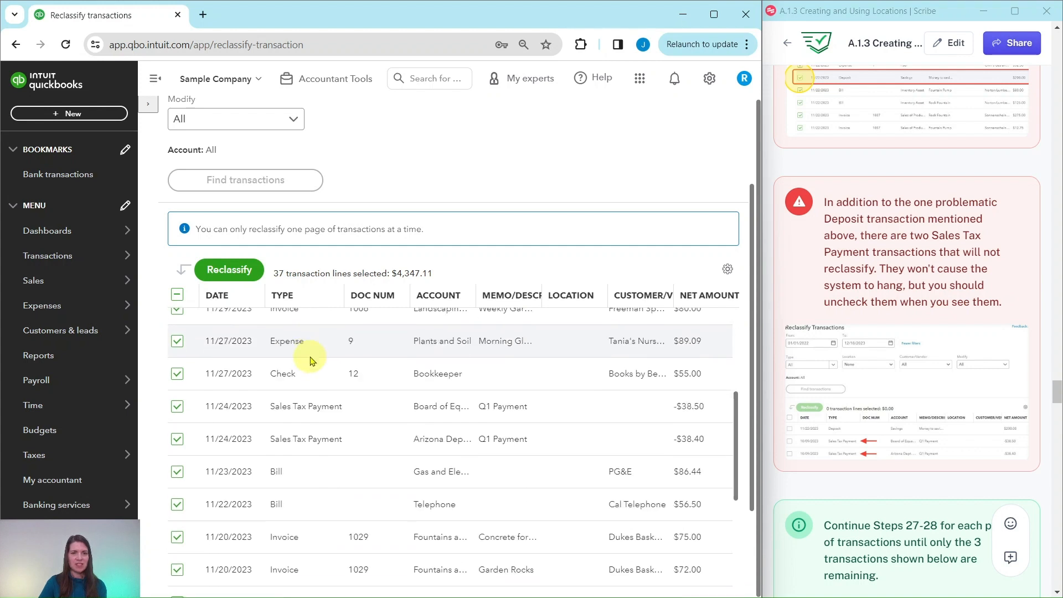
pyautogui.scroll(-1, 298, 351)
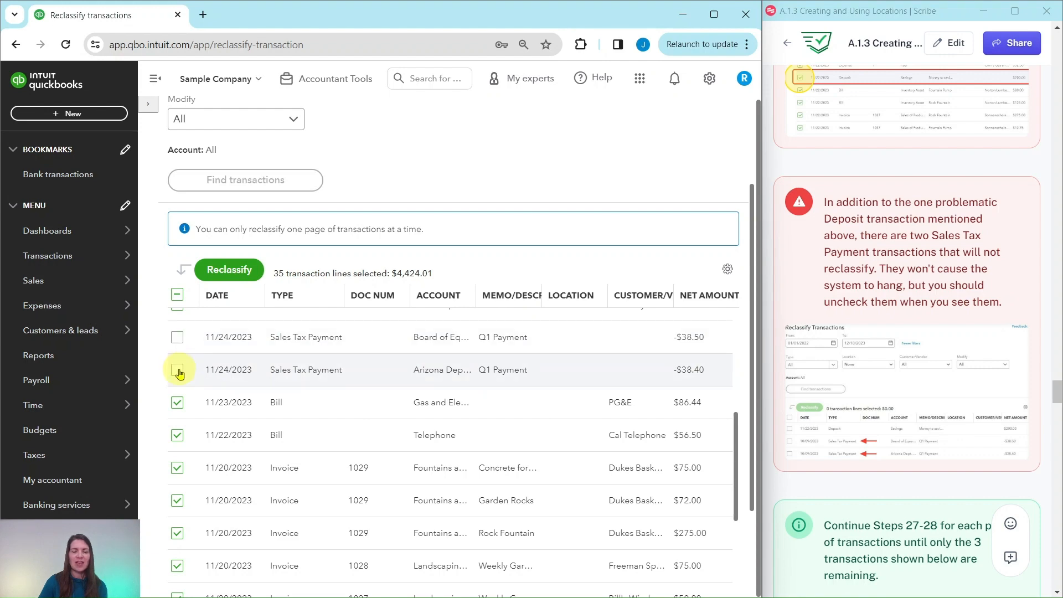
# Step: Reclassify the 35 selected transaction lines to the West location, leaving their account unchanged
pyautogui.click(235, 271)
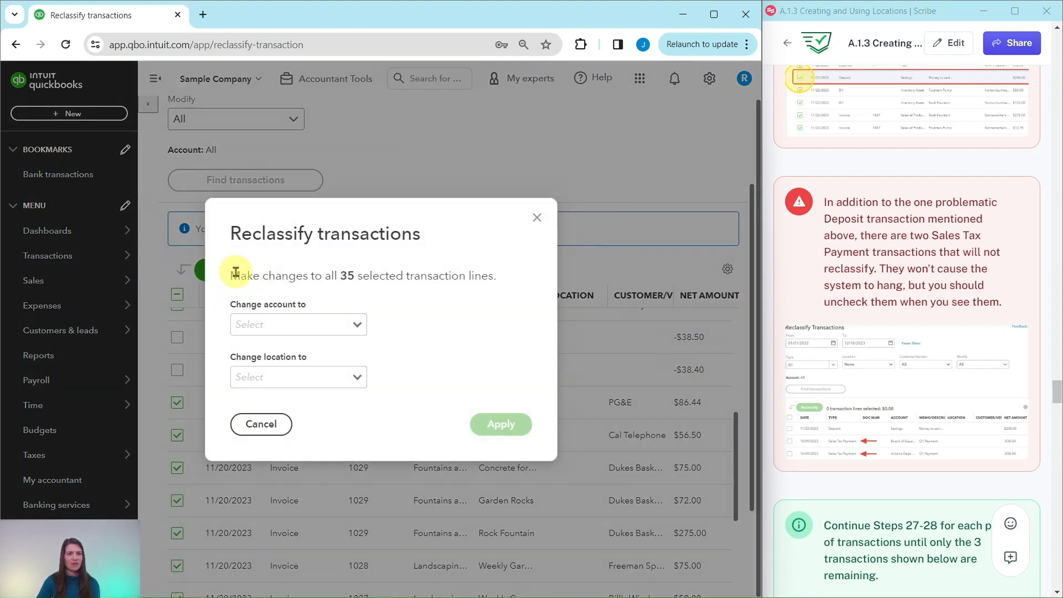
pyautogui.click(360, 381)
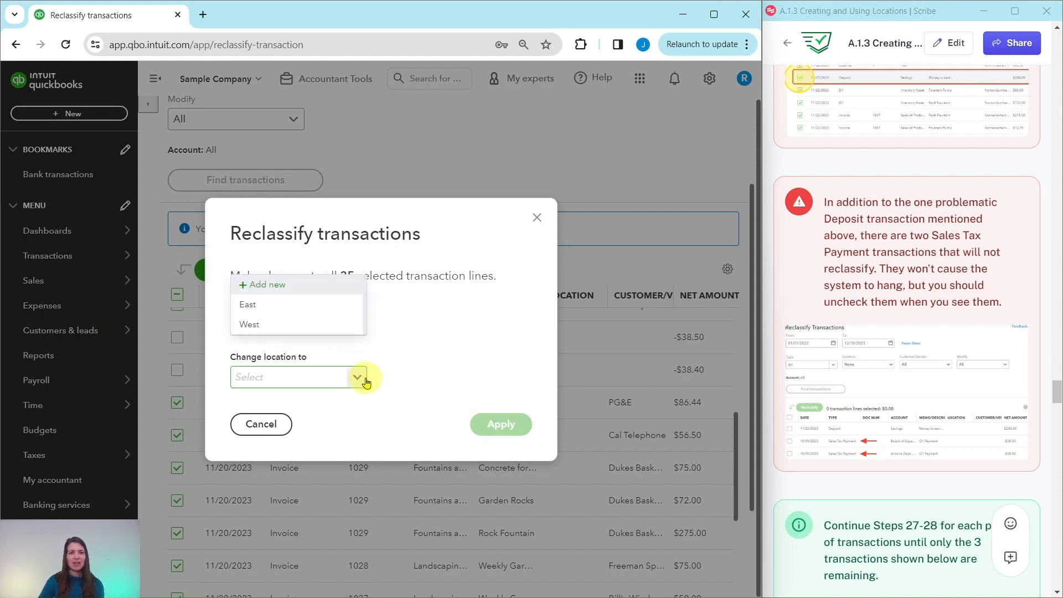
pyautogui.click(249, 327)
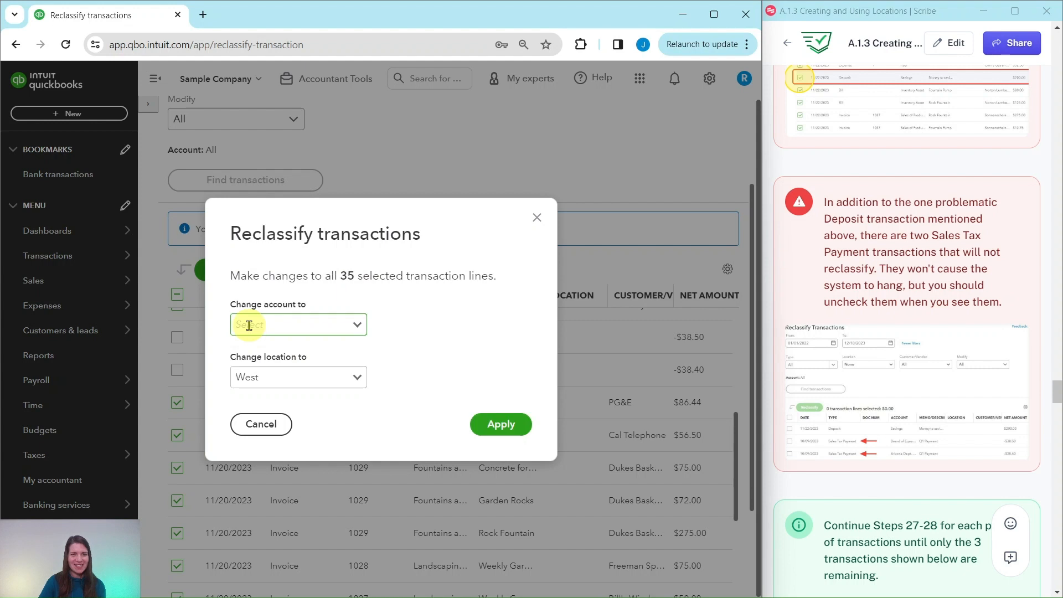
pyautogui.click(502, 424)
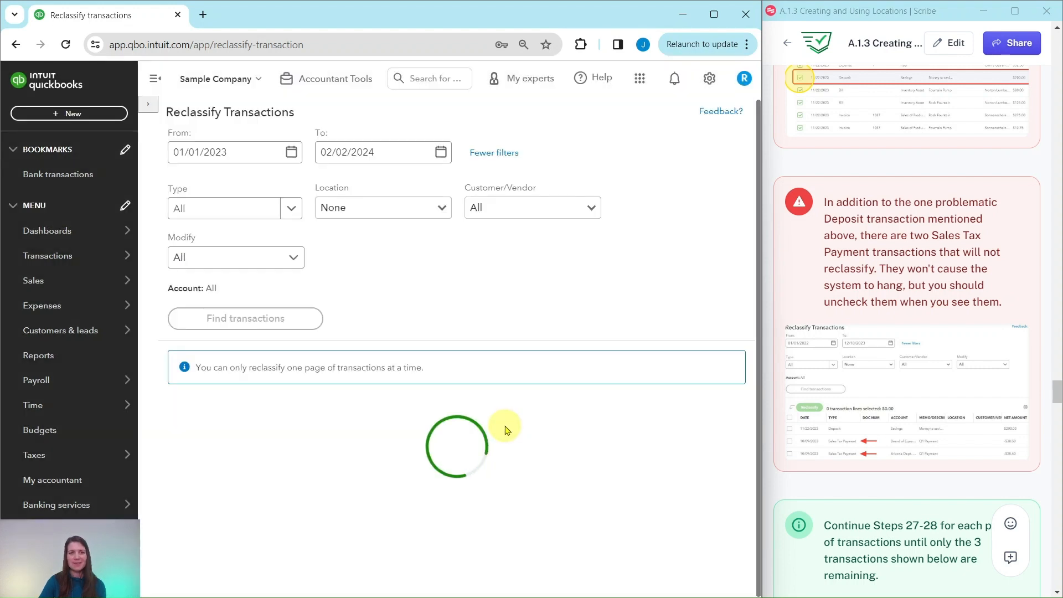
# Step: Reclassify the 09/05/2023 Lawyer bill and the 08/24/2023 opening balance deposit to the West location
pyautogui.scroll(-3, 505, 421)
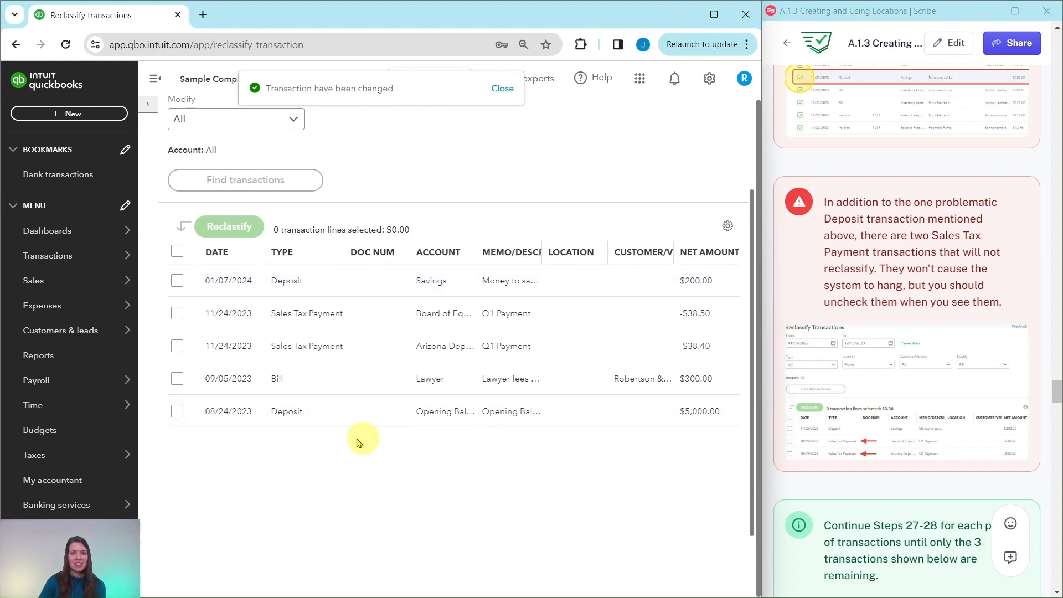
pyautogui.click(176, 380)
pyautogui.click(175, 411)
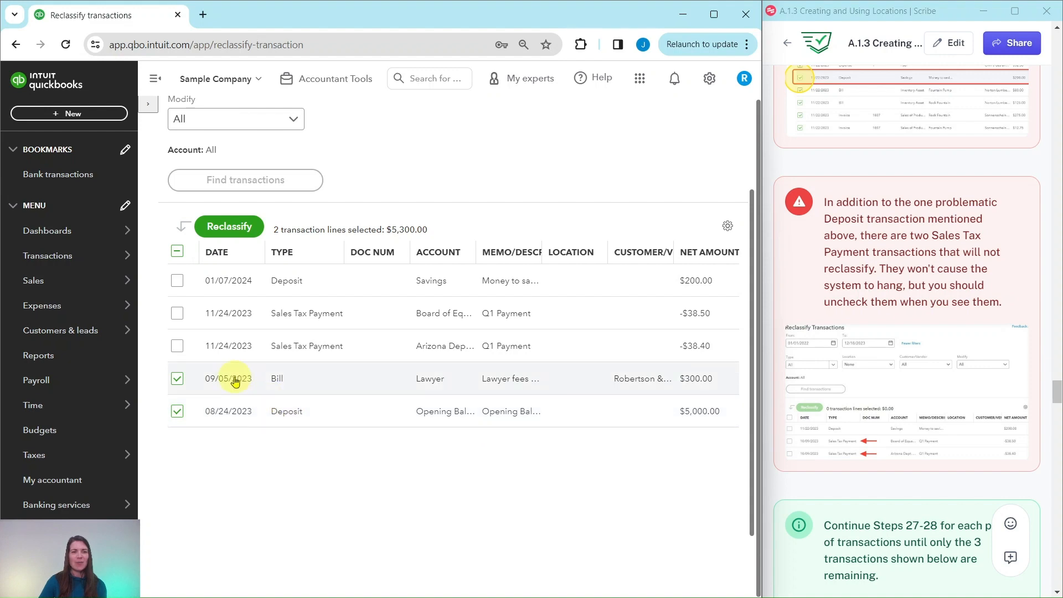
pyautogui.click(227, 225)
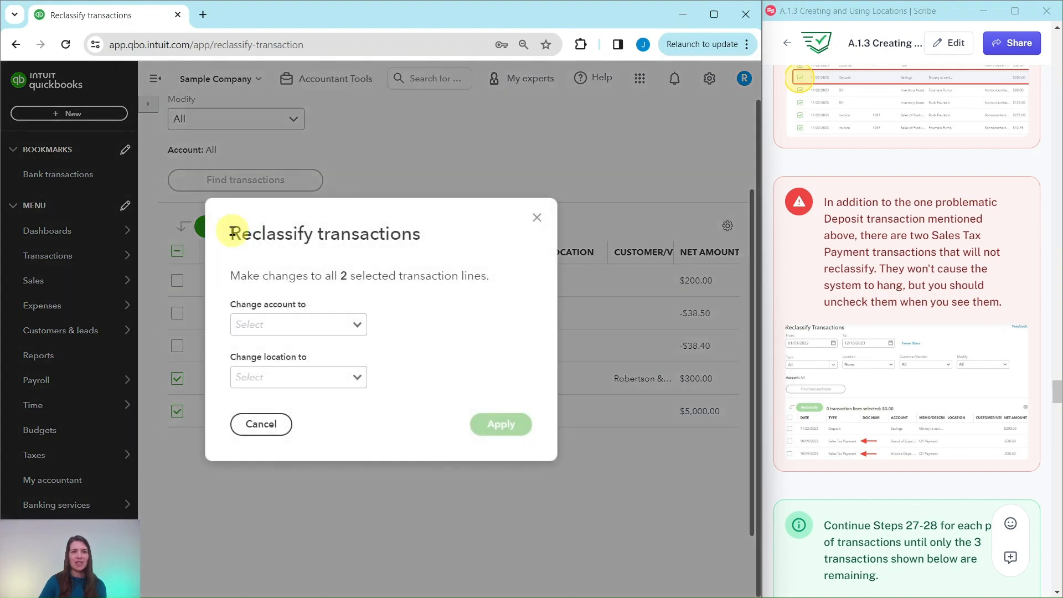
pyautogui.click(358, 381)
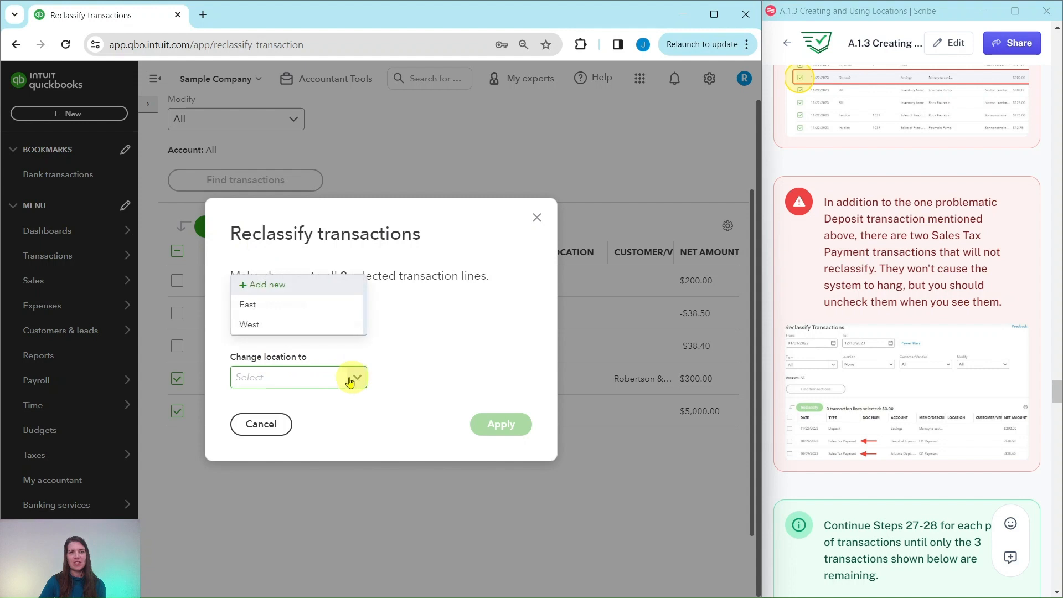
pyautogui.click(250, 326)
pyautogui.click(501, 424)
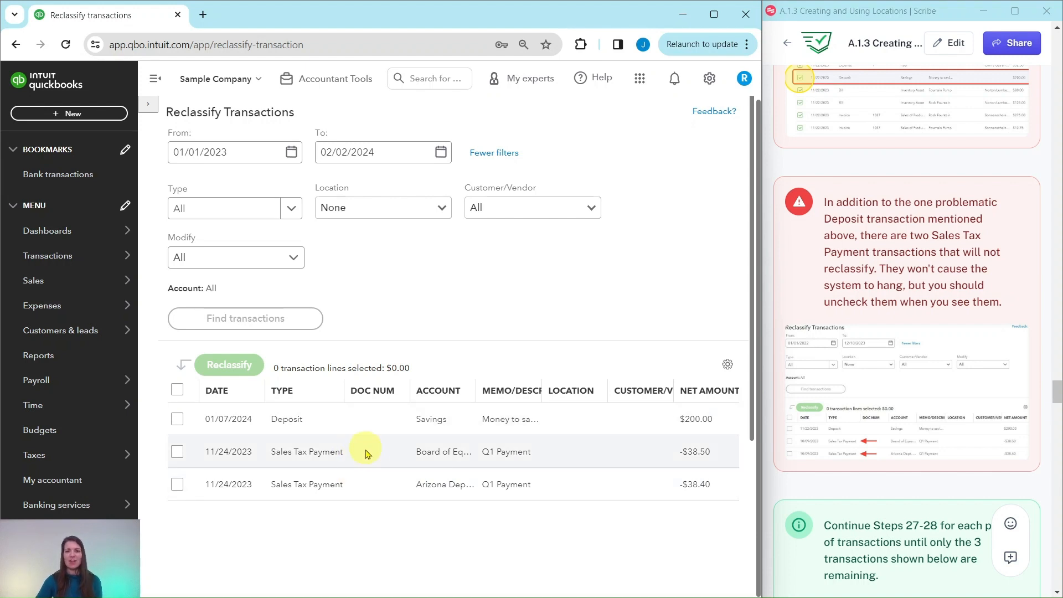
# Step: Start a new customer invoice
pyautogui.scroll(-10, 886, 452)
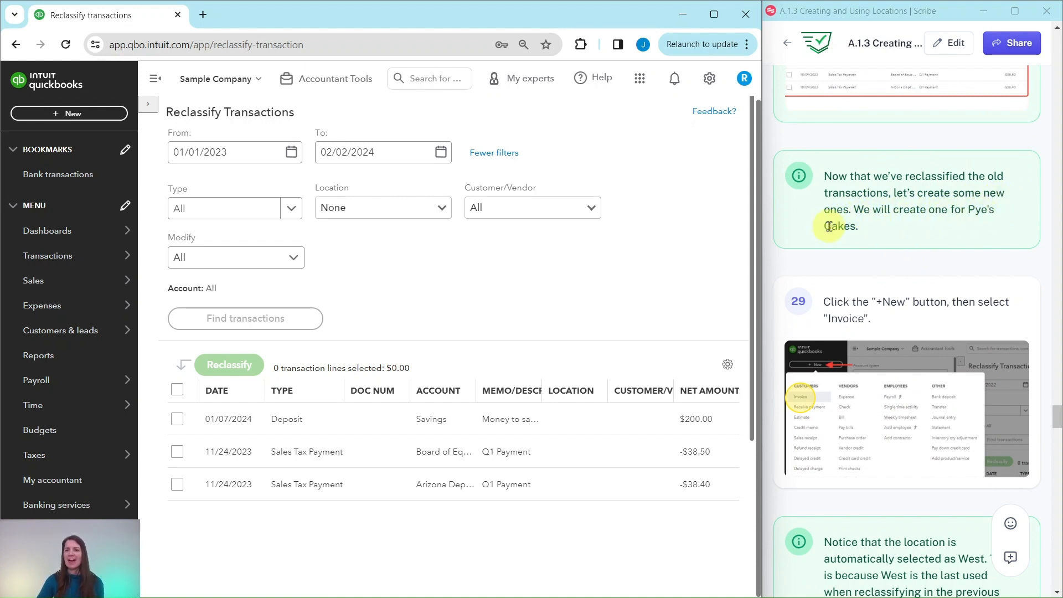
pyautogui.scroll(-2, 828, 227)
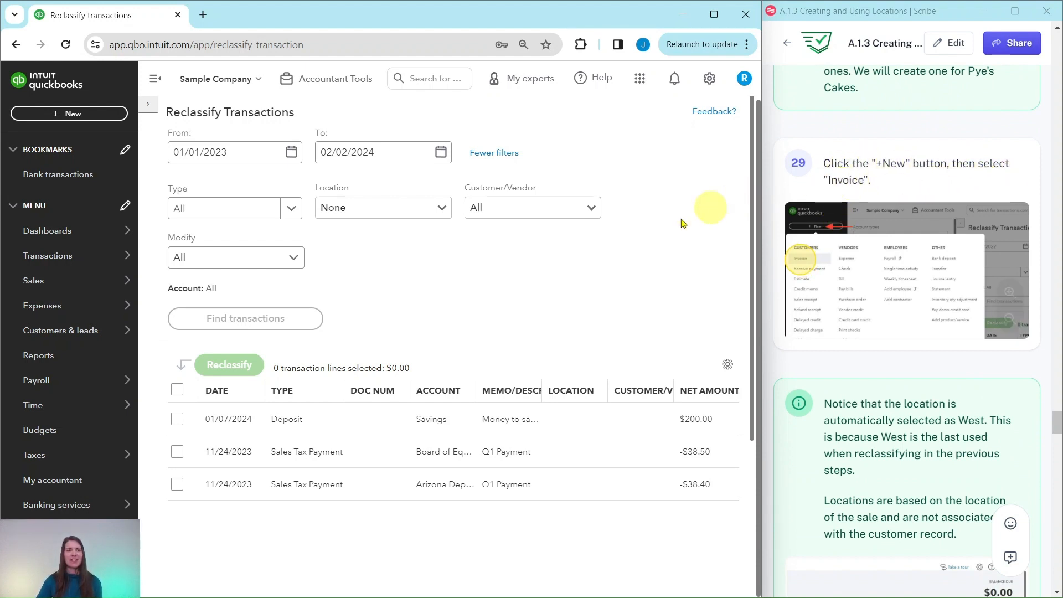
pyautogui.click(69, 115)
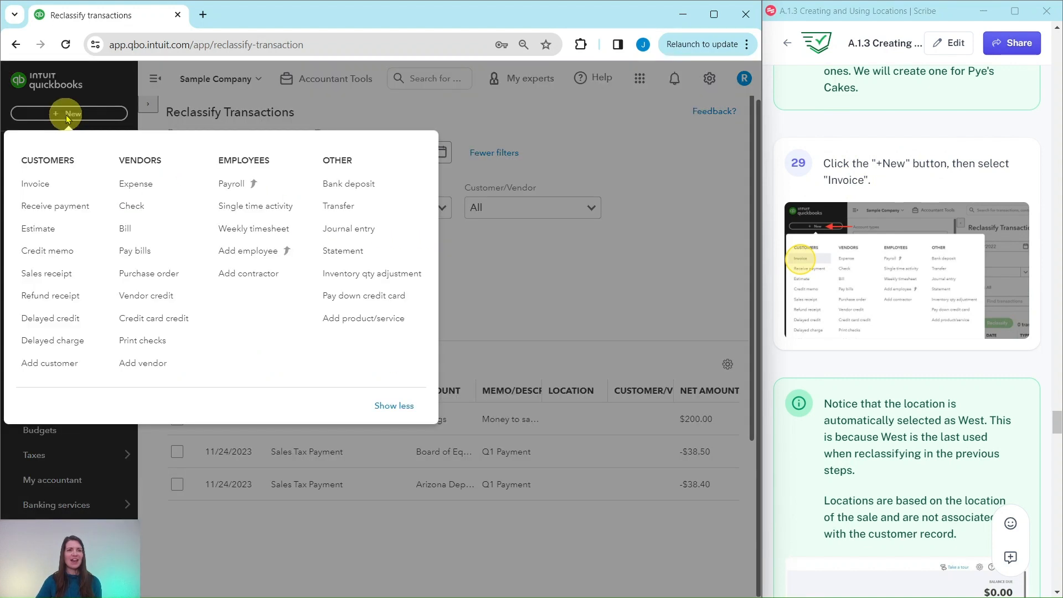
pyautogui.click(38, 192)
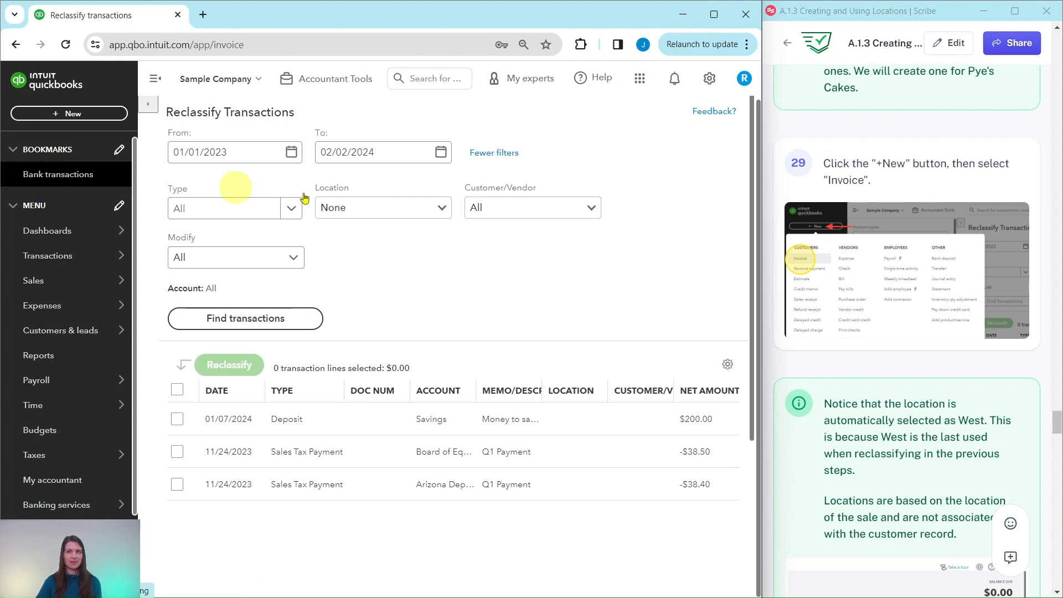
# Step: Choose Pye's Cakes as the customer on the new invoice
pyautogui.scroll(-3, 904, 244)
pyautogui.scroll(-1, 903, 242)
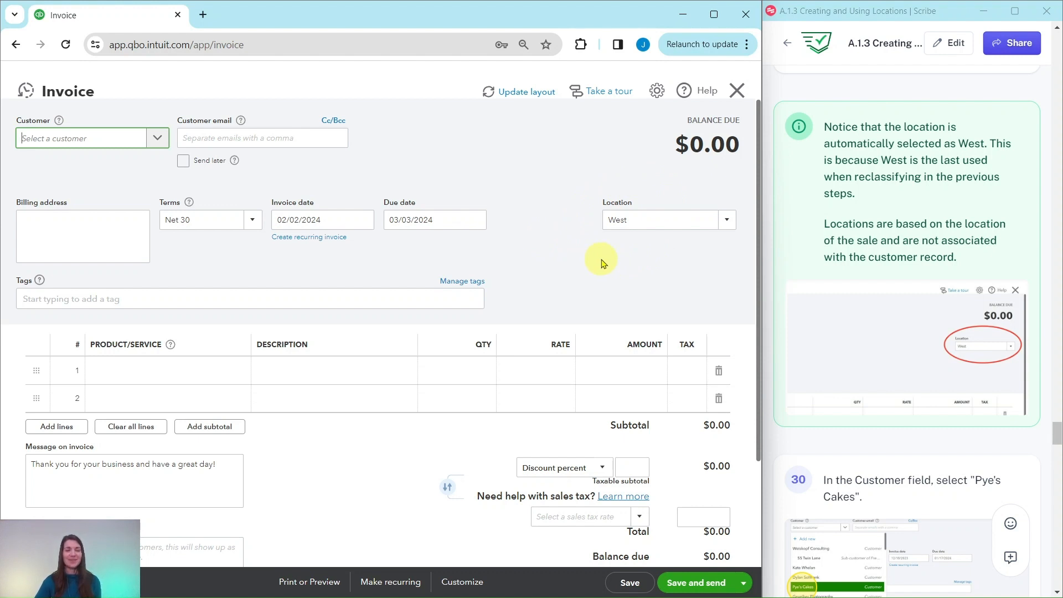
pyautogui.scroll(-6, 878, 268)
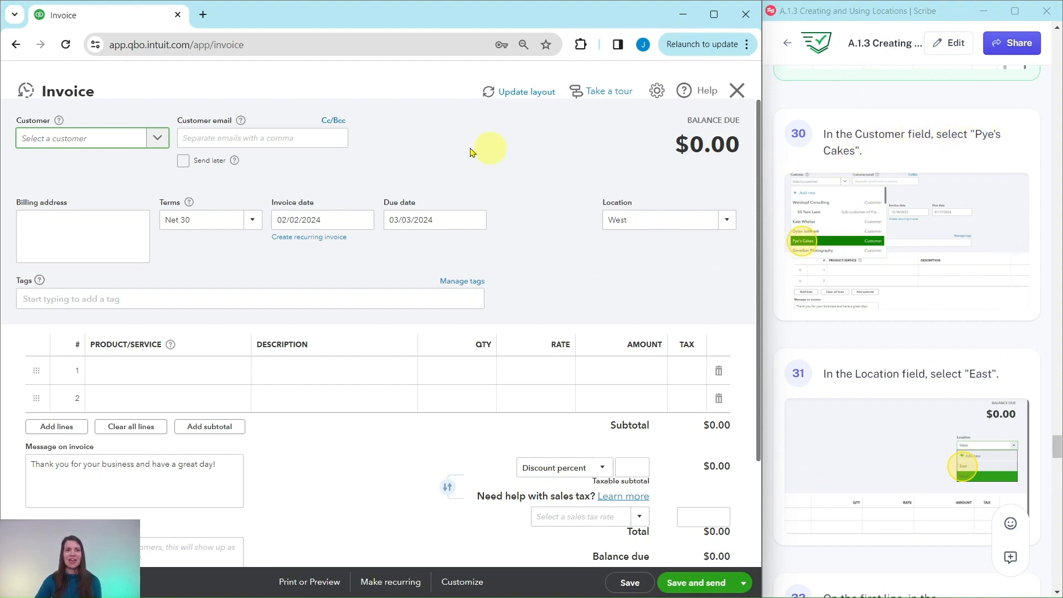
pyautogui.click(159, 143)
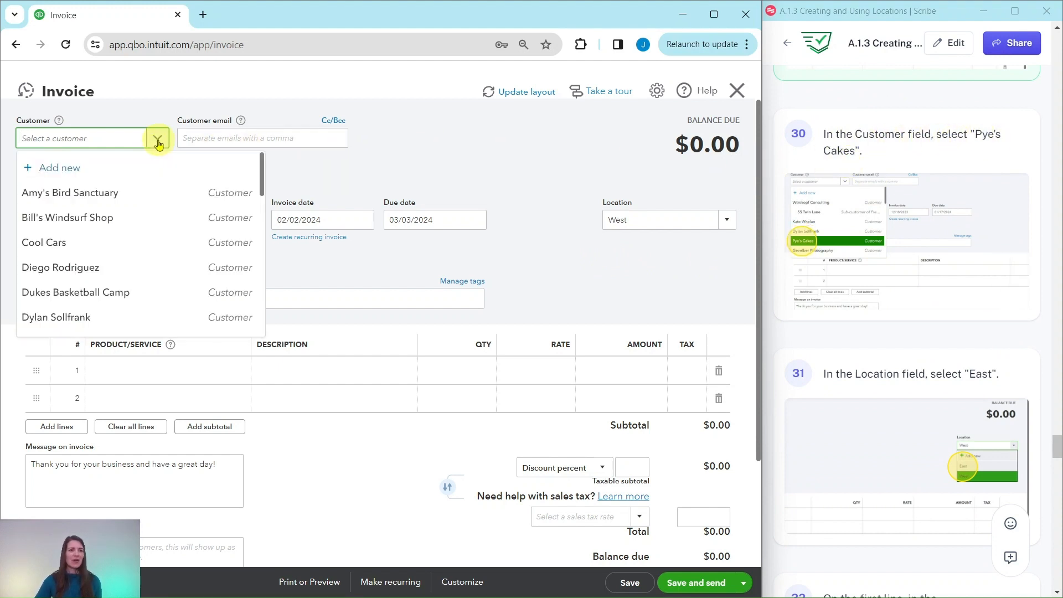
pyautogui.scroll(-5, 153, 196)
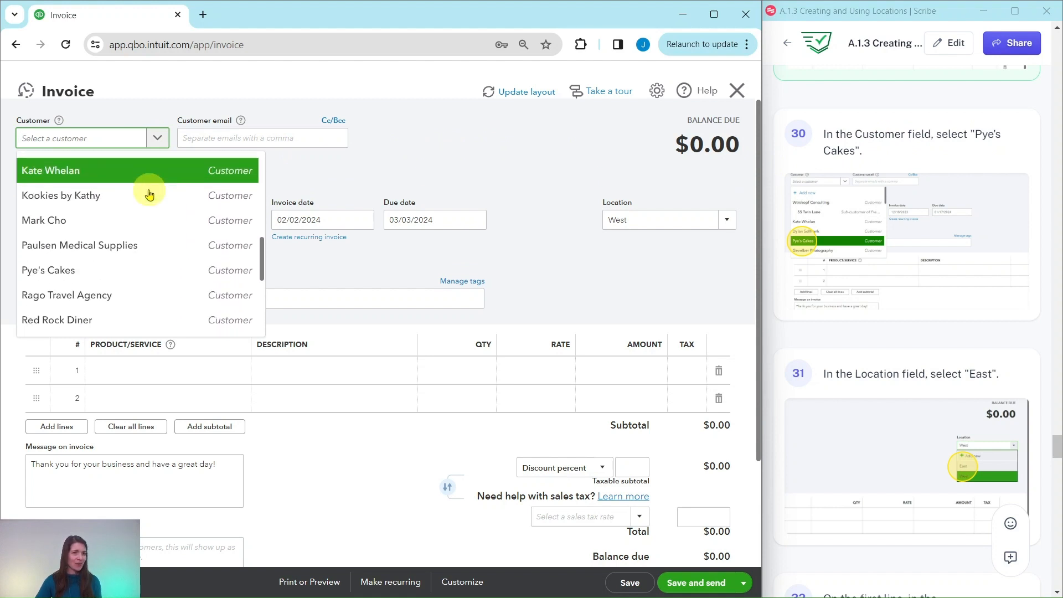
pyautogui.click(69, 271)
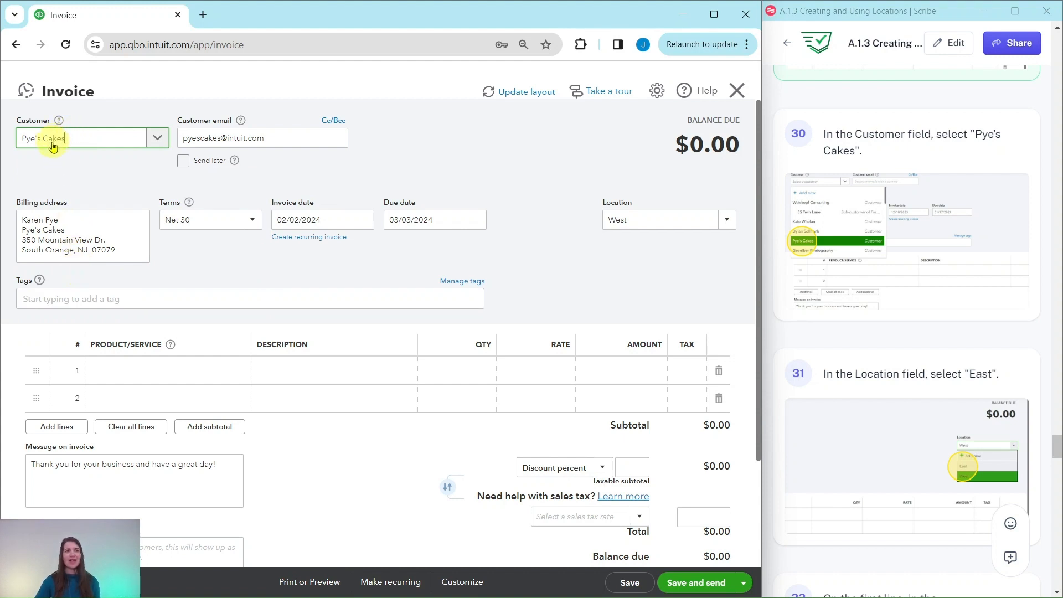
# Step: Set the invoice's location to East
pyautogui.scroll(-4, 908, 361)
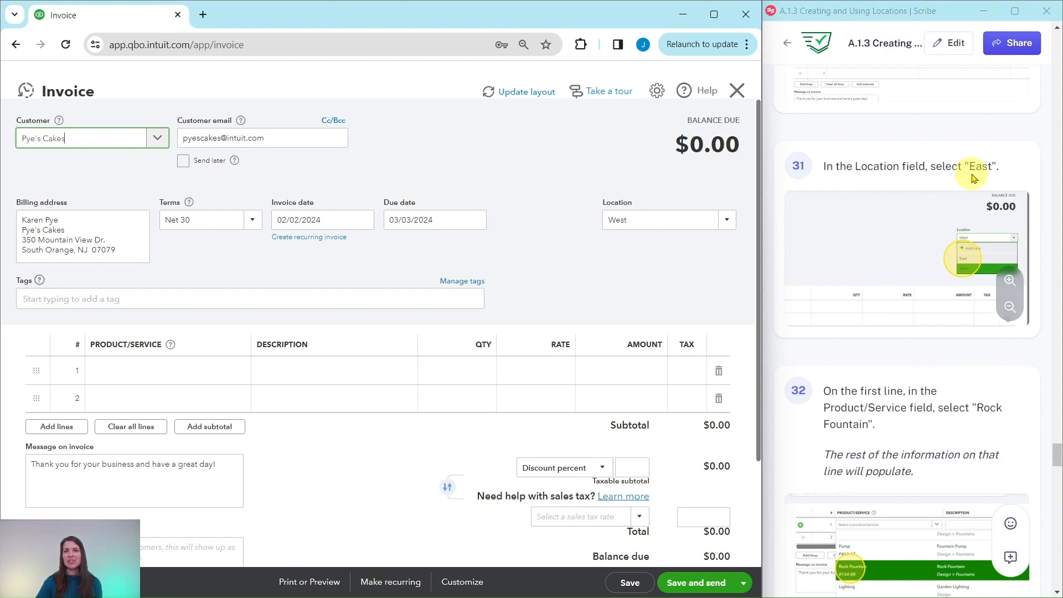
pyautogui.click(727, 221)
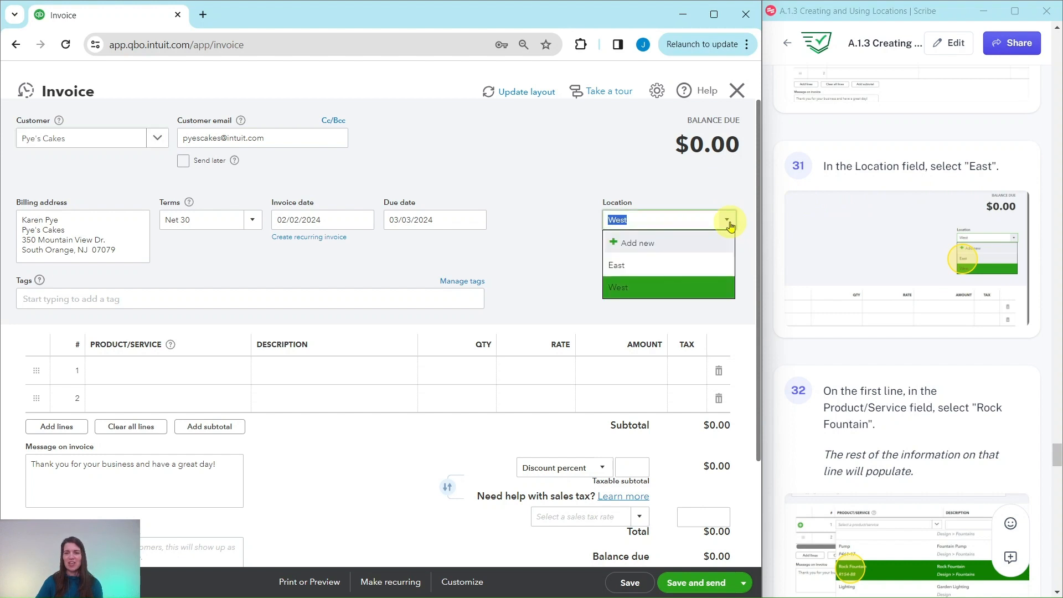
pyautogui.click(616, 266)
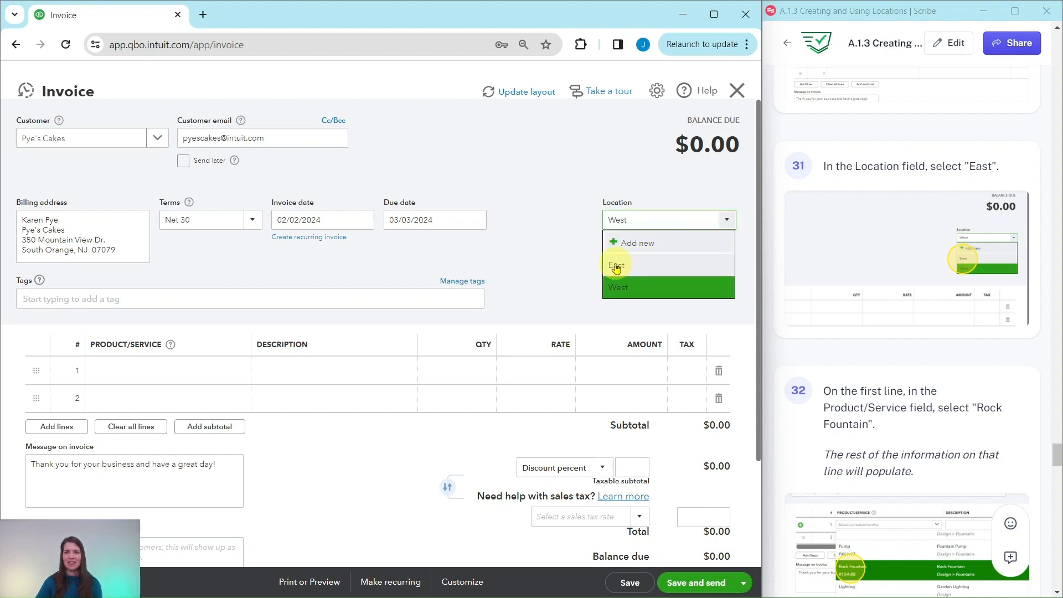
# Step: Add the Rock Fountain product to the first line of the invoice
pyautogui.scroll(-3, 899, 260)
pyautogui.scroll(-3, 899, 261)
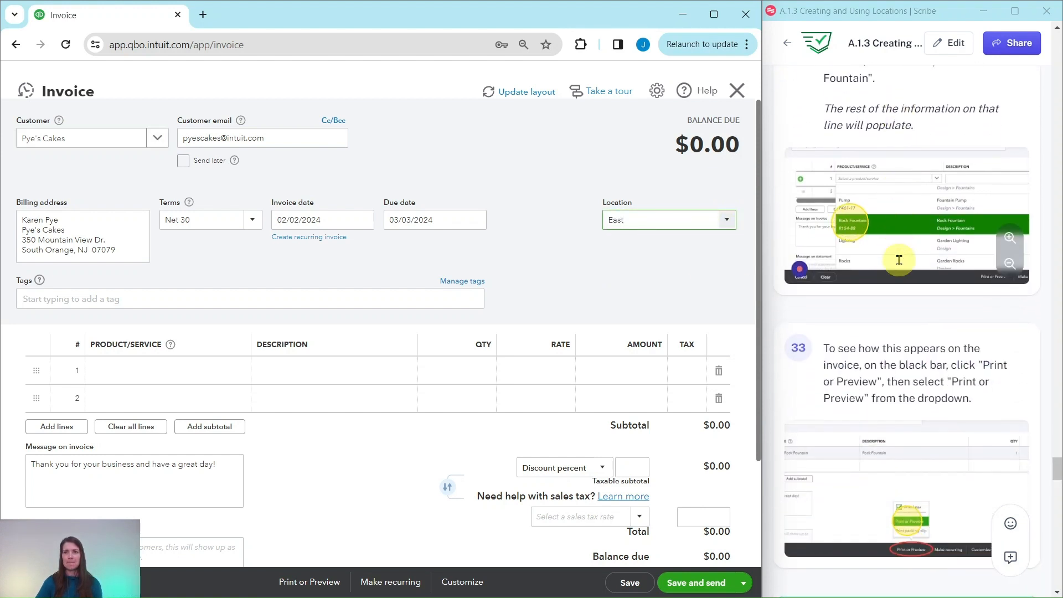
pyautogui.scroll(1, 901, 266)
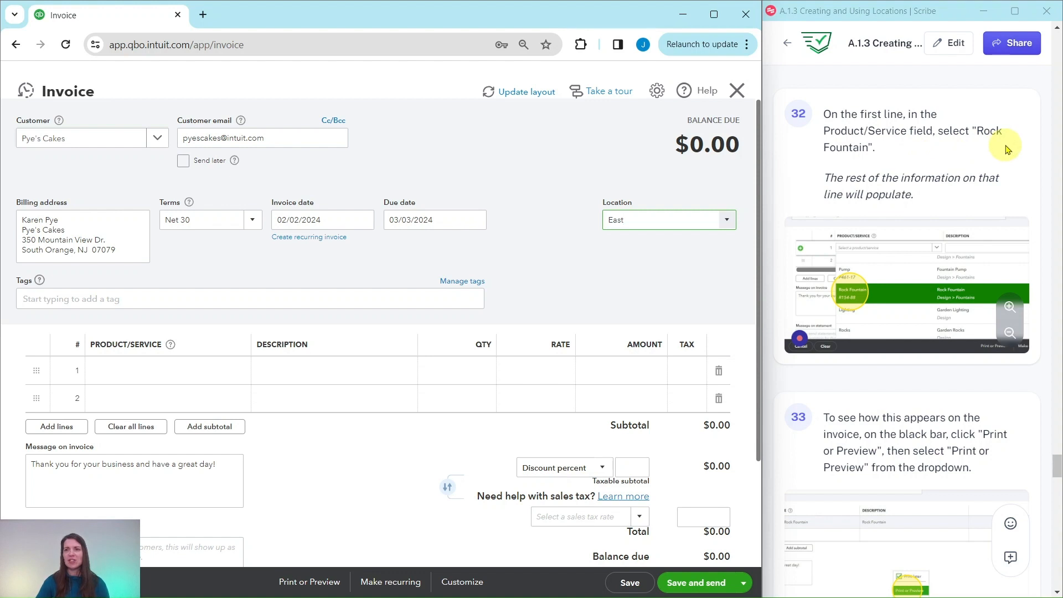
pyautogui.scroll(-1, 332, 279)
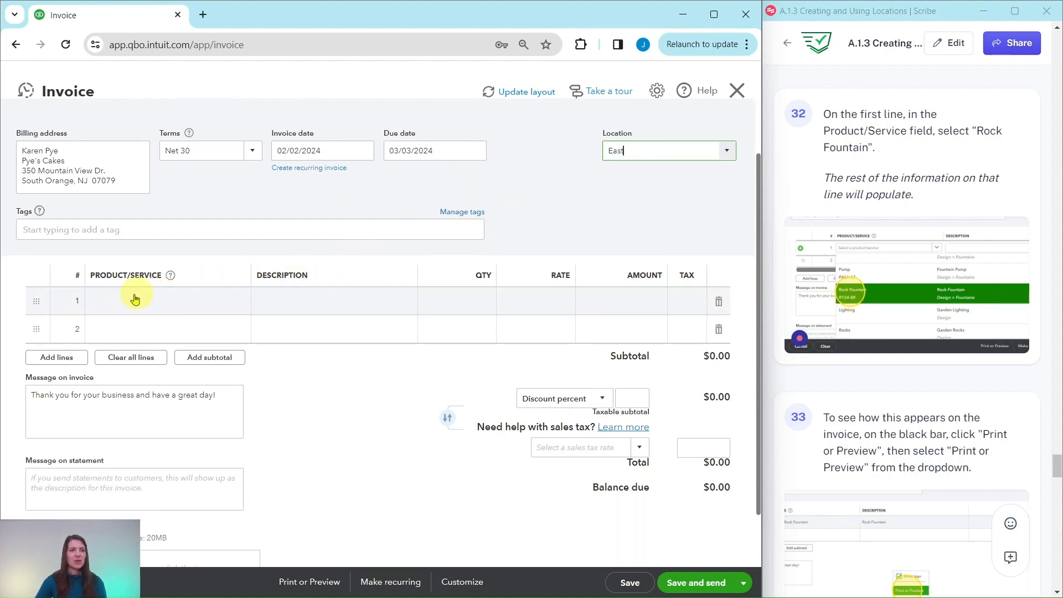
pyautogui.click(118, 307)
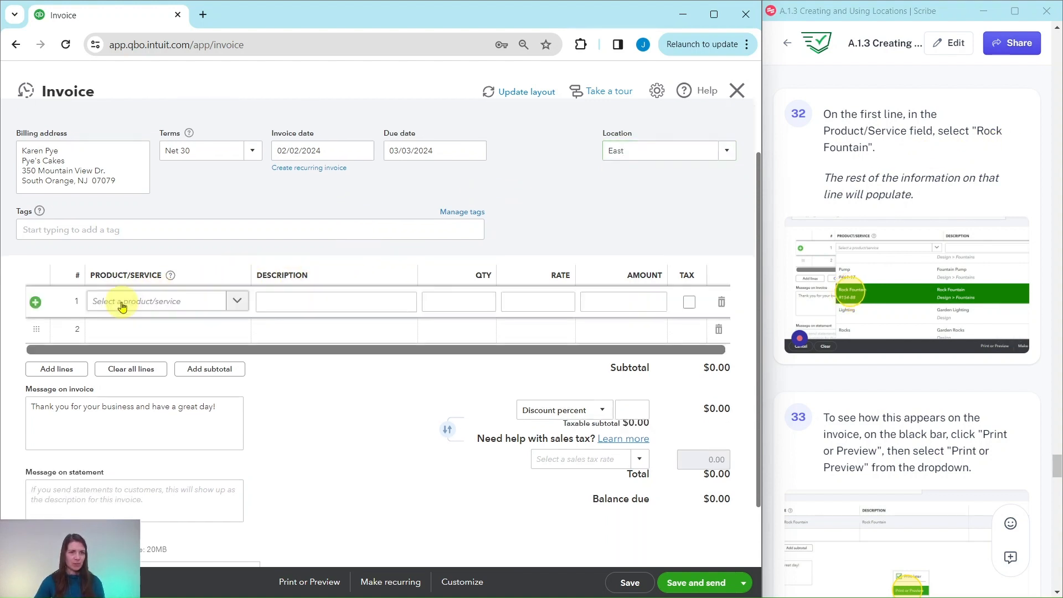
pyautogui.click(188, 303)
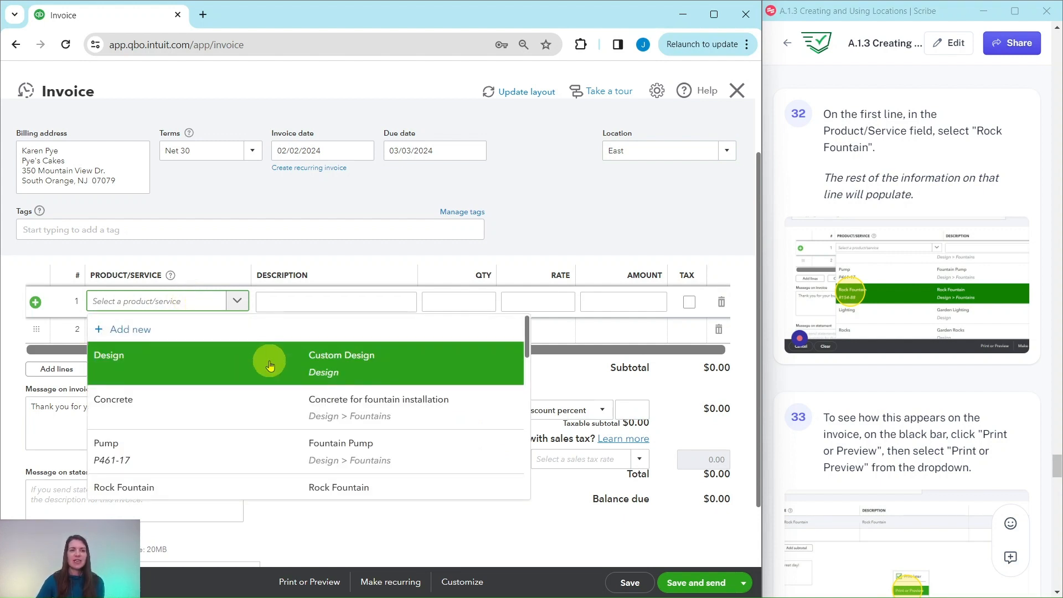
pyautogui.scroll(-2, 244, 363)
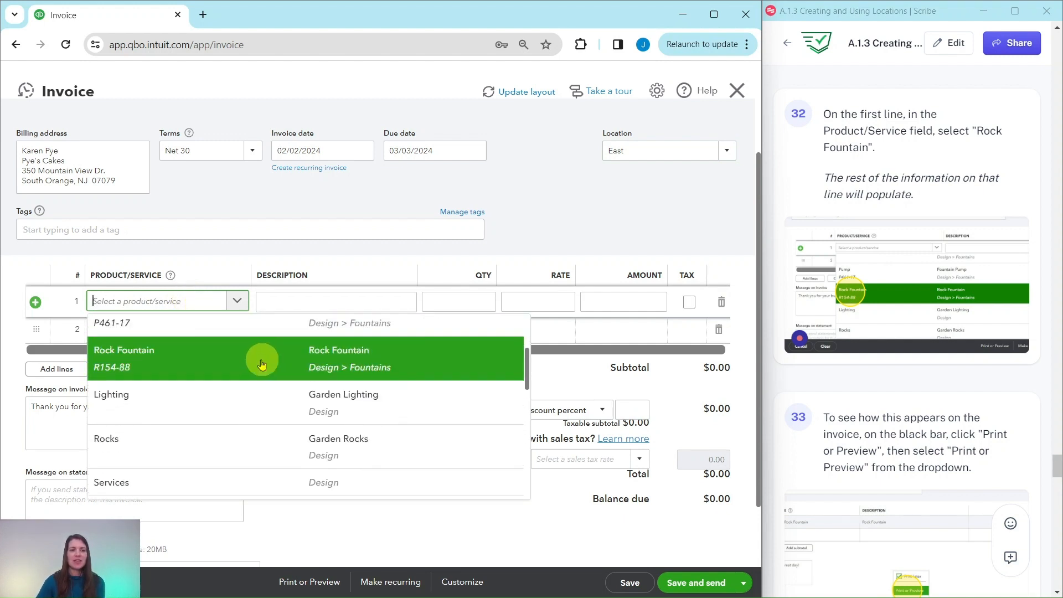
pyautogui.click(117, 360)
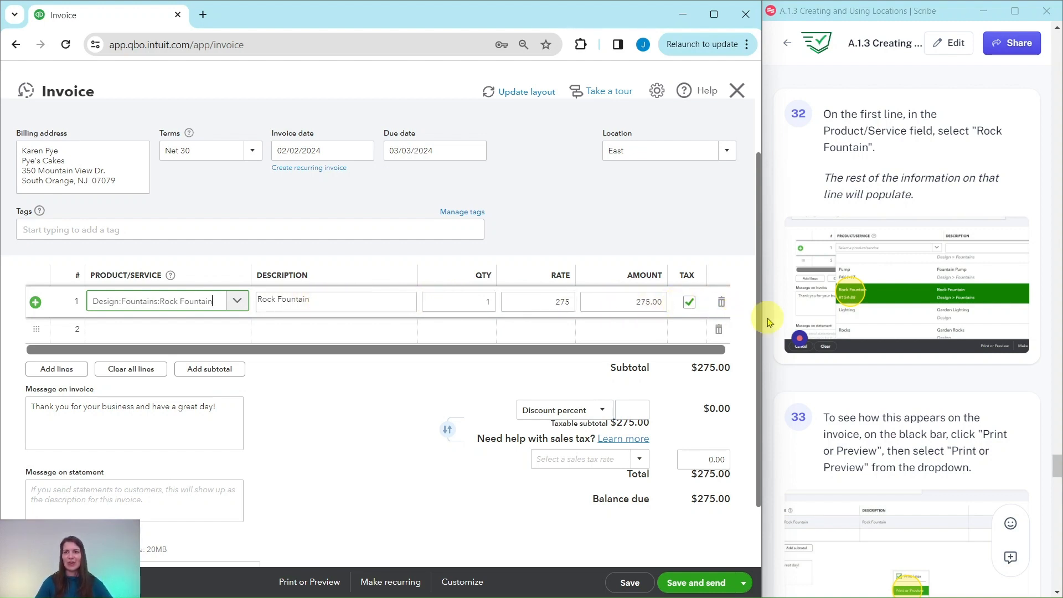
# Step: Open the print preview of the Pye's Cakes invoice
pyautogui.scroll(-3, 884, 313)
pyautogui.scroll(-2, 885, 312)
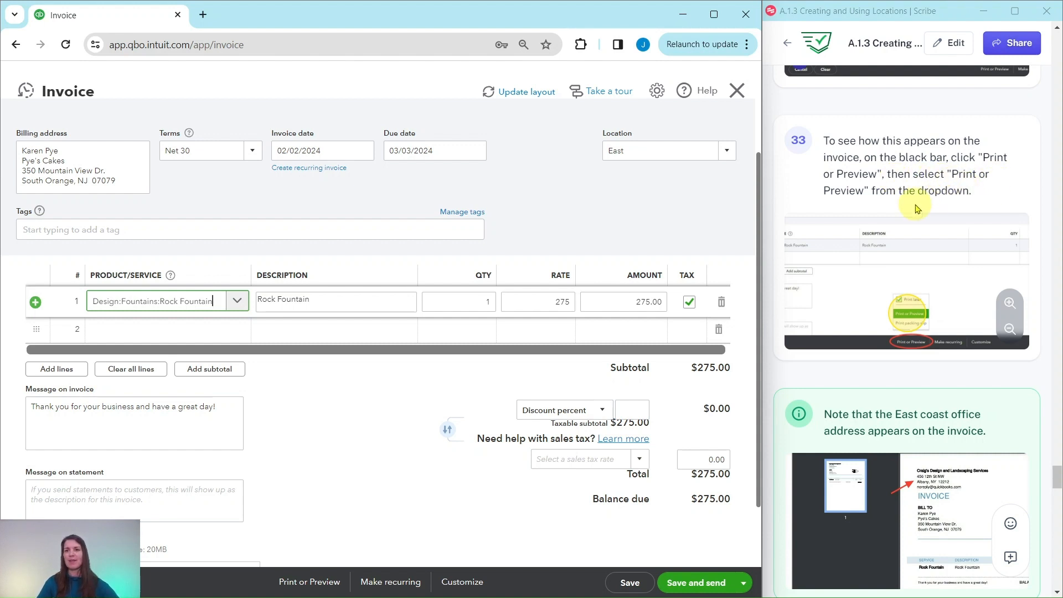
pyautogui.click(314, 583)
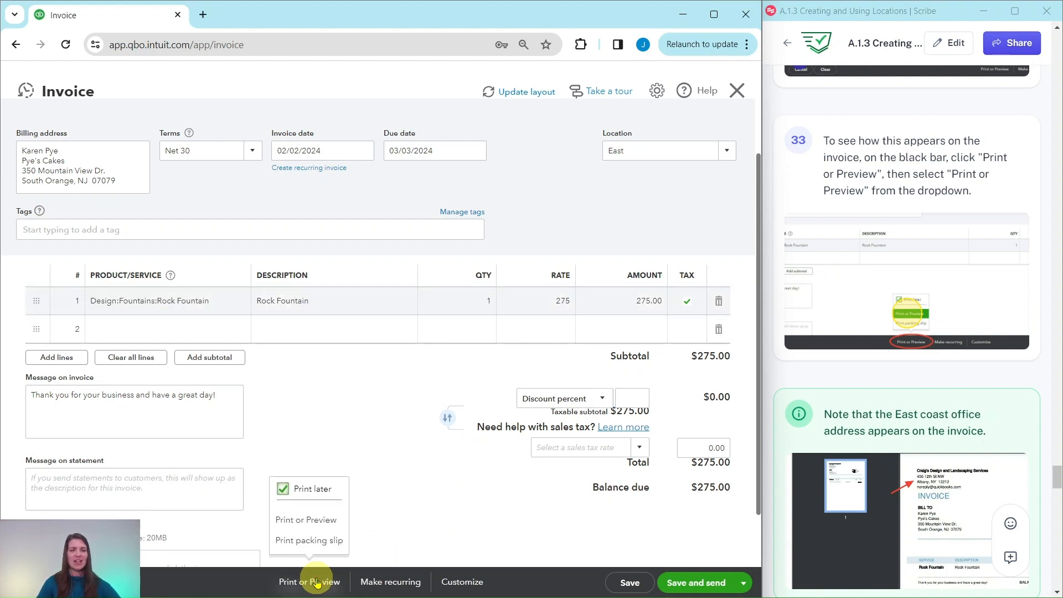
pyautogui.click(323, 523)
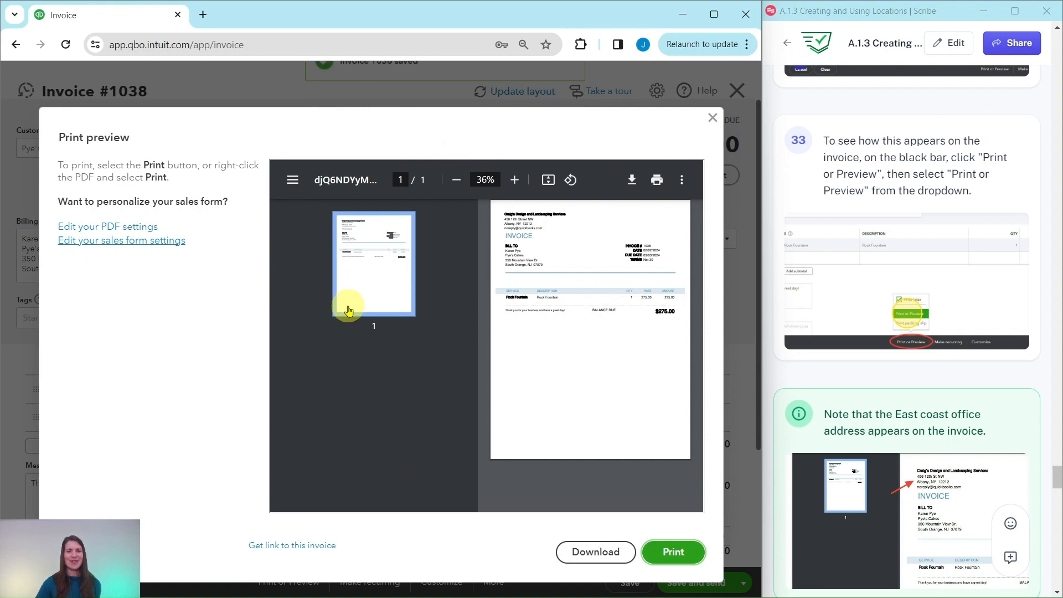
# Step: Enlarge the invoice preview to 135% and check the company's office address in its header
pyautogui.click(513, 185)
pyautogui.click(514, 181)
pyautogui.click(514, 182)
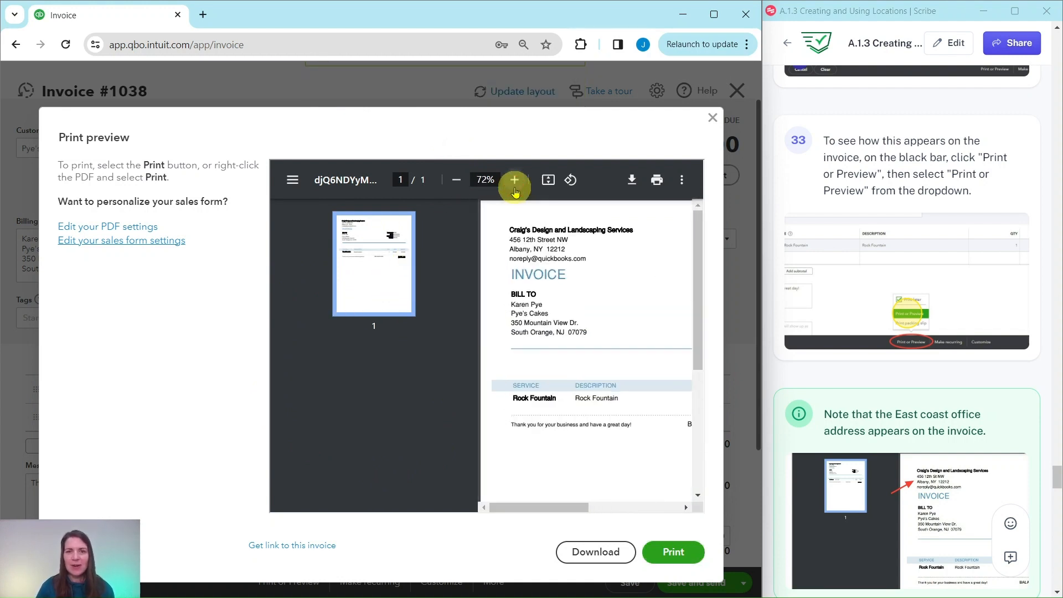
pyautogui.click(514, 181)
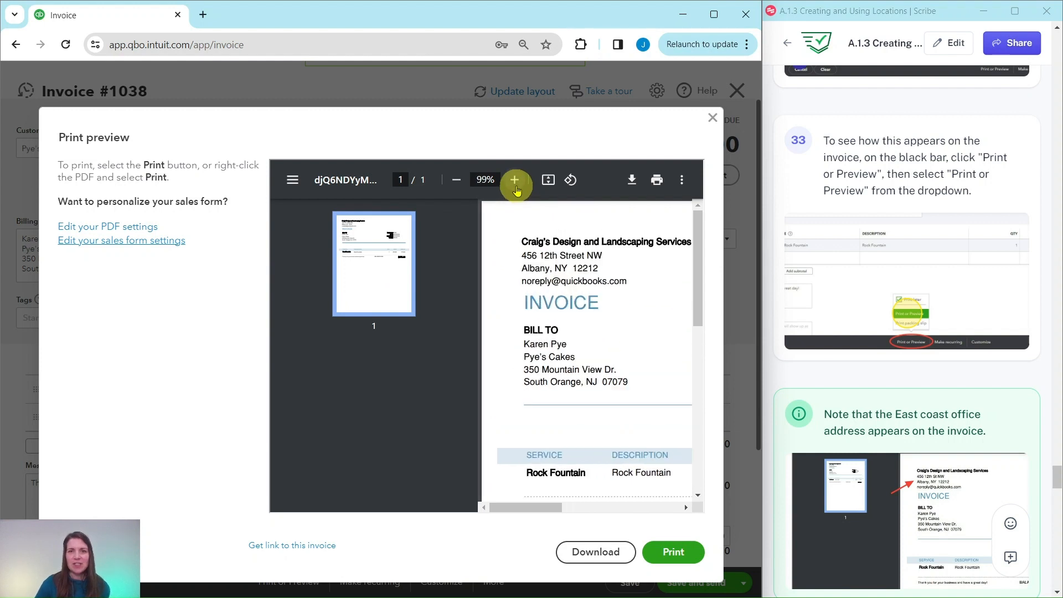
pyautogui.click(514, 181)
pyautogui.click(514, 181)
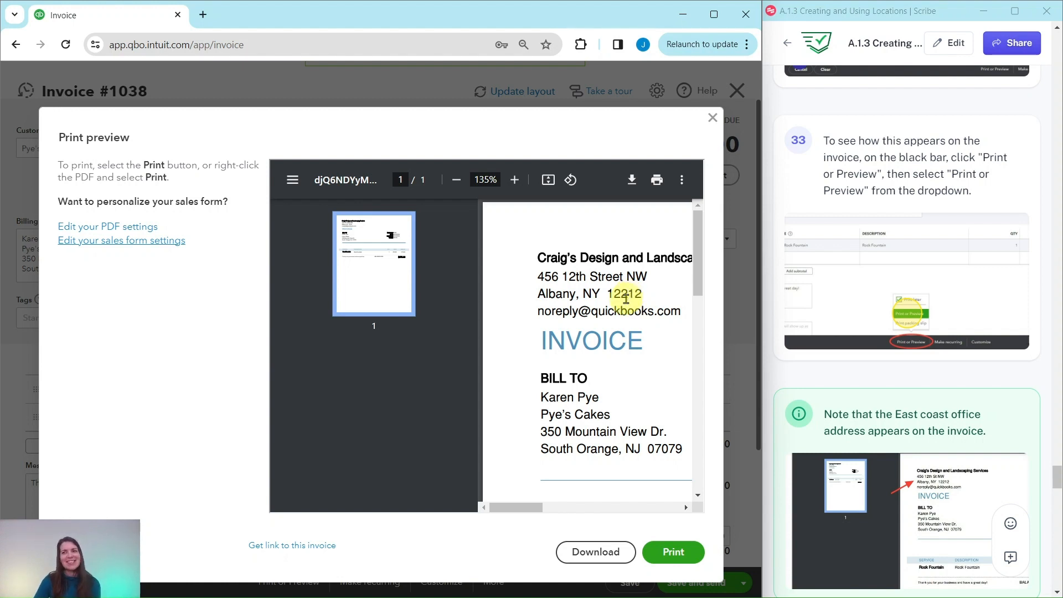
pyautogui.scroll(-5, 841, 301)
pyautogui.scroll(-1, 841, 301)
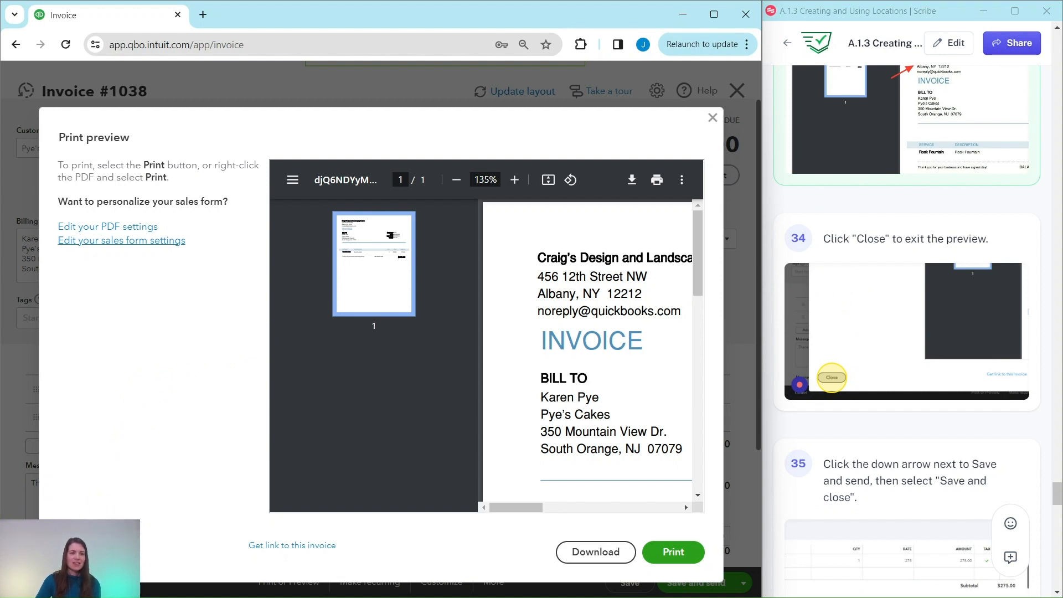
# Step: Close the print preview, then save and close the Pye's Cakes invoice
pyautogui.click(87, 552)
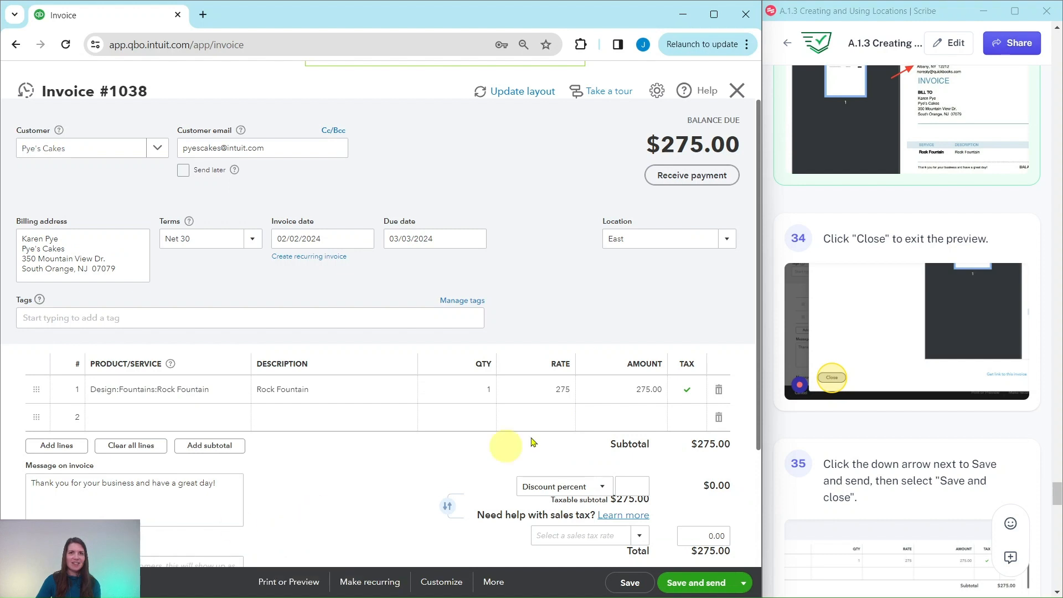
pyautogui.scroll(-1, 923, 296)
pyautogui.scroll(-5, 922, 293)
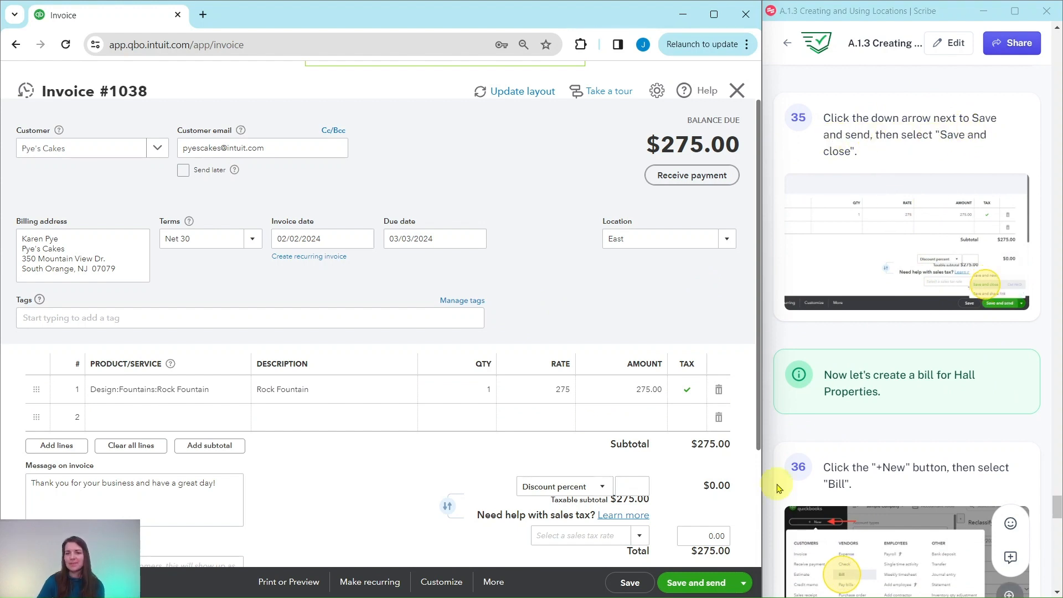
pyautogui.click(746, 584)
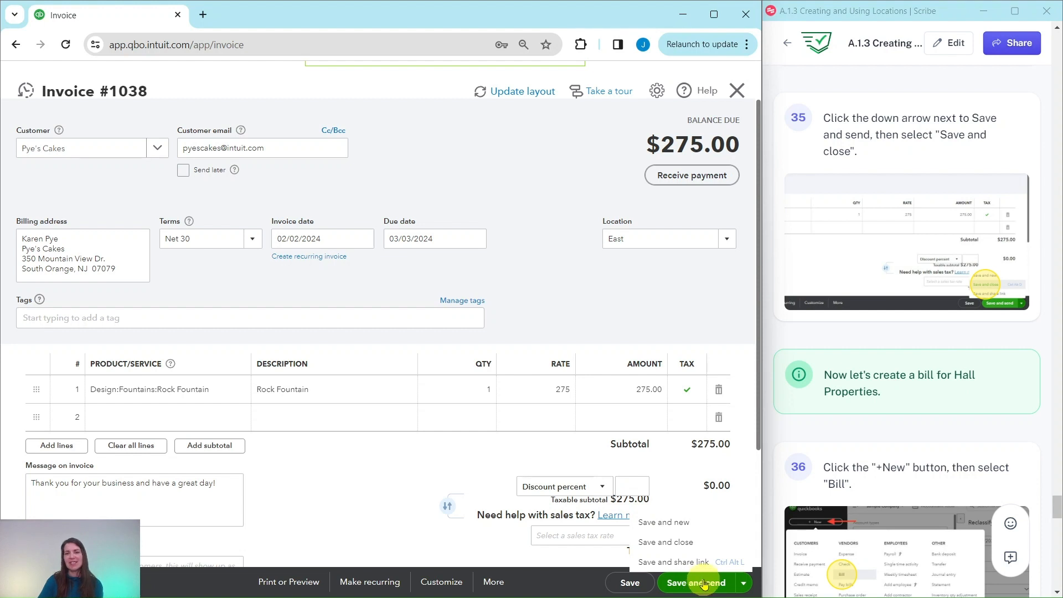
pyautogui.click(664, 543)
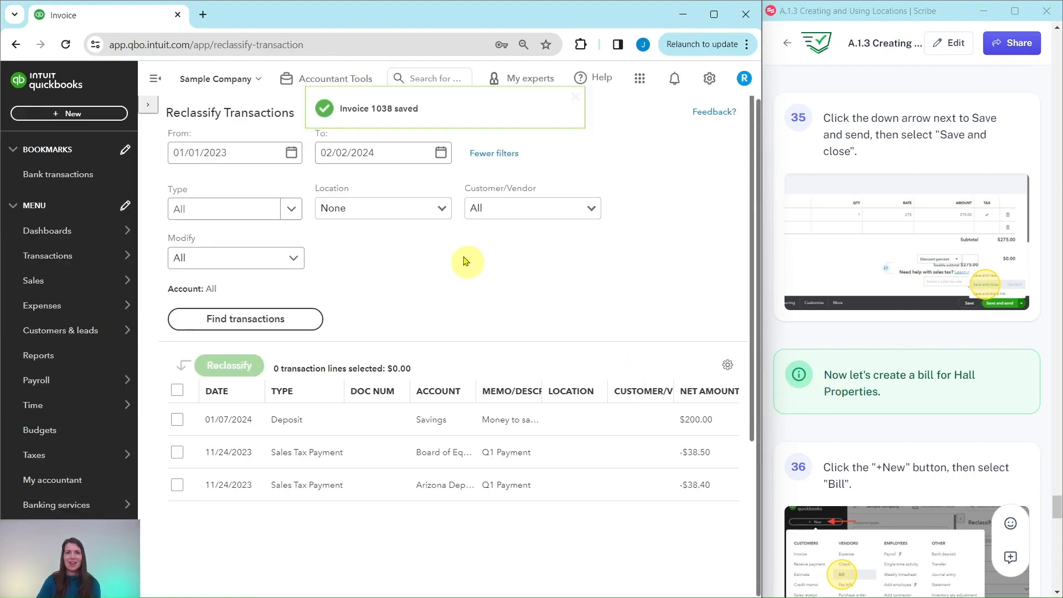
# Step: Create a new bill and choose Hall Properties as its vendor
pyautogui.scroll(-5, 880, 234)
pyautogui.scroll(1, 880, 234)
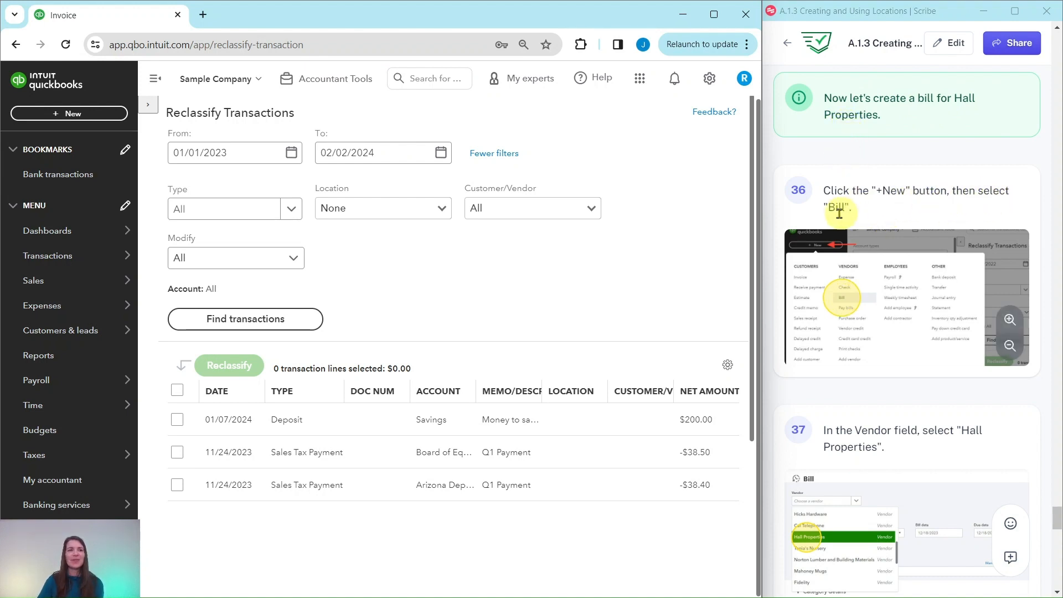
pyautogui.click(59, 116)
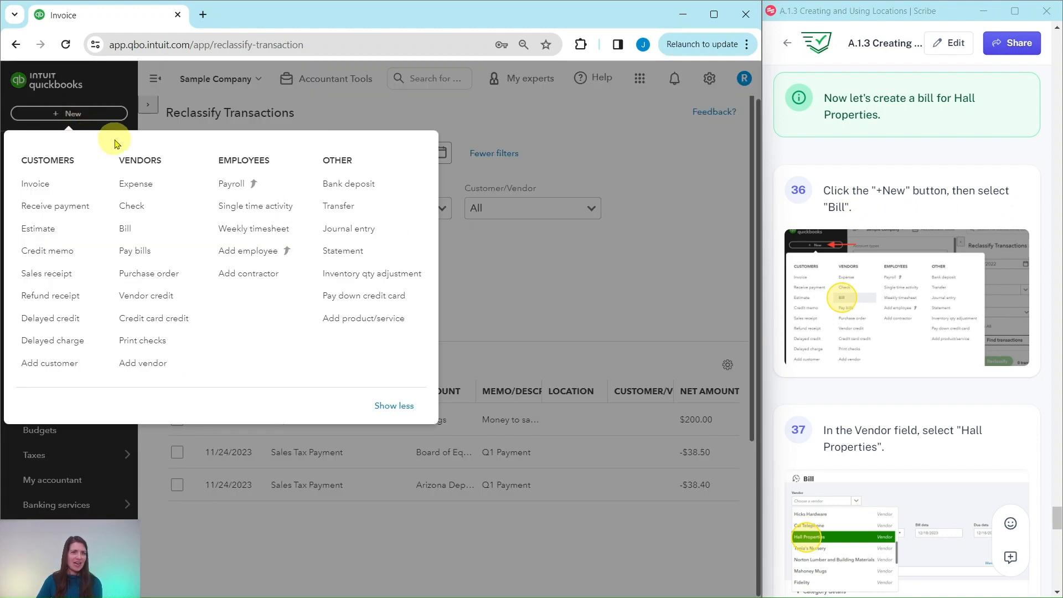
pyautogui.click(127, 226)
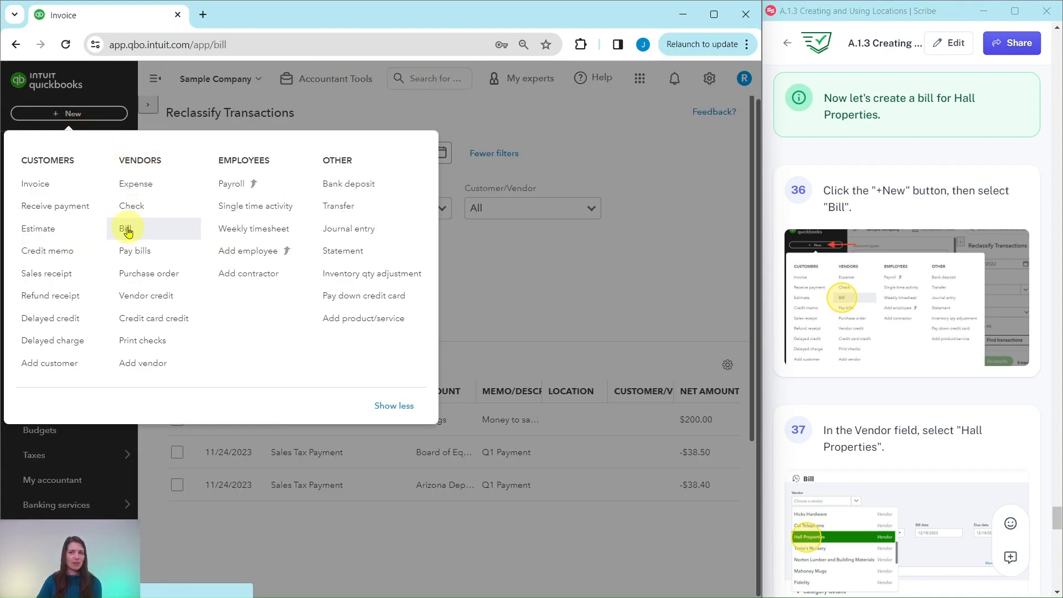
pyautogui.scroll(-5, 880, 242)
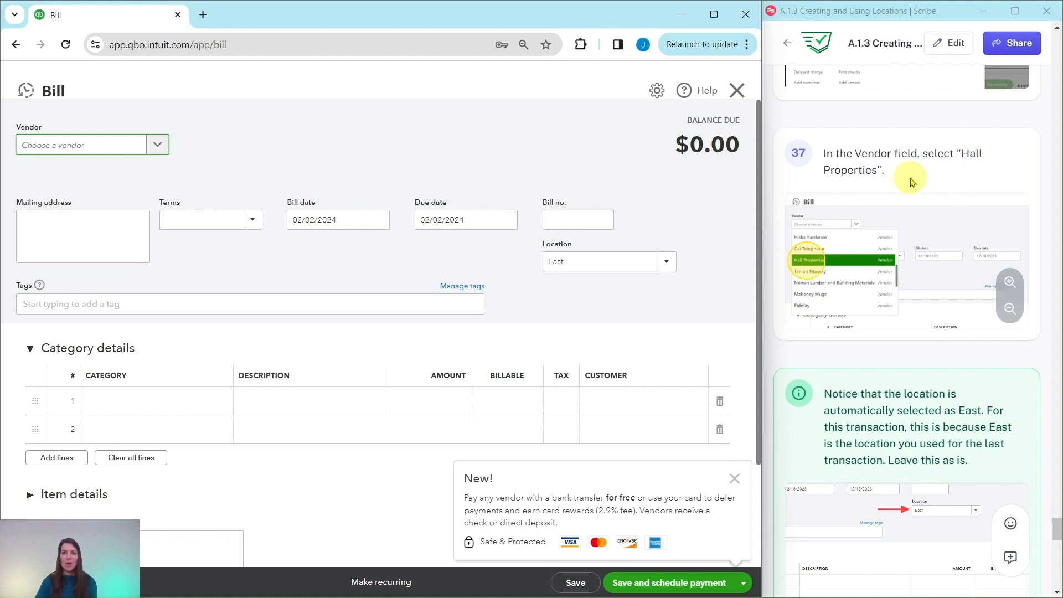
pyautogui.click(157, 144)
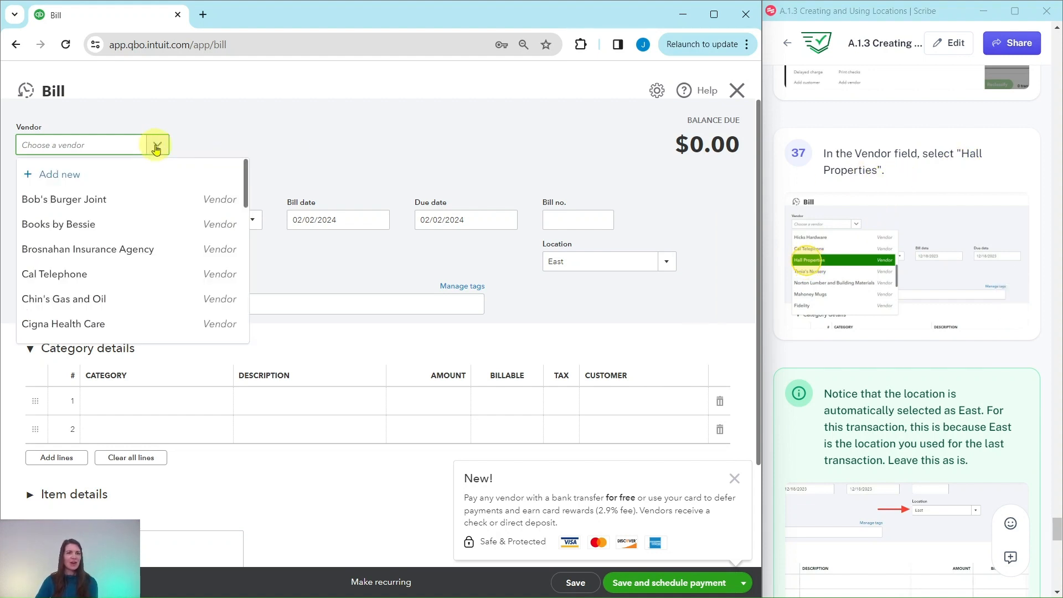
pyautogui.scroll(-2, 137, 198)
pyautogui.scroll(-4, 136, 194)
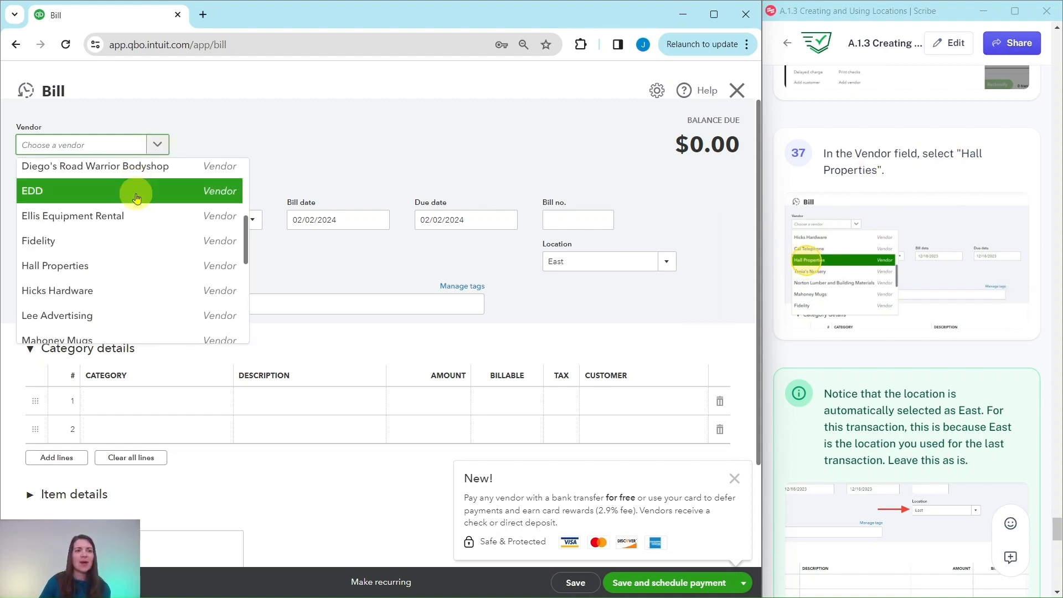
pyautogui.click(77, 268)
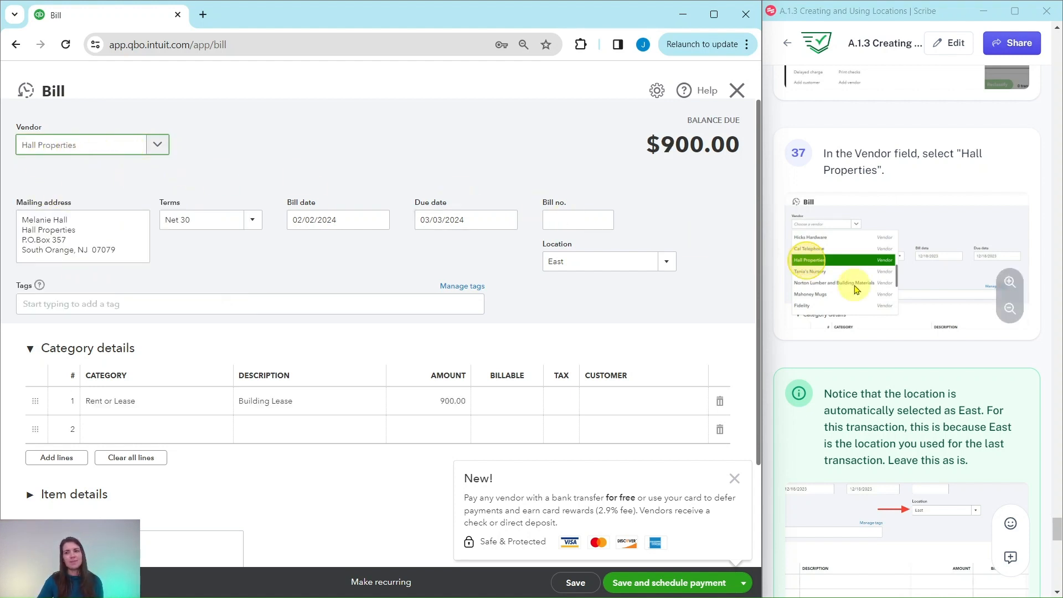
# Step: Dismiss the vendor payment promotion, then save and close the Hall Properties bill with its East location
pyautogui.scroll(-4, 847, 294)
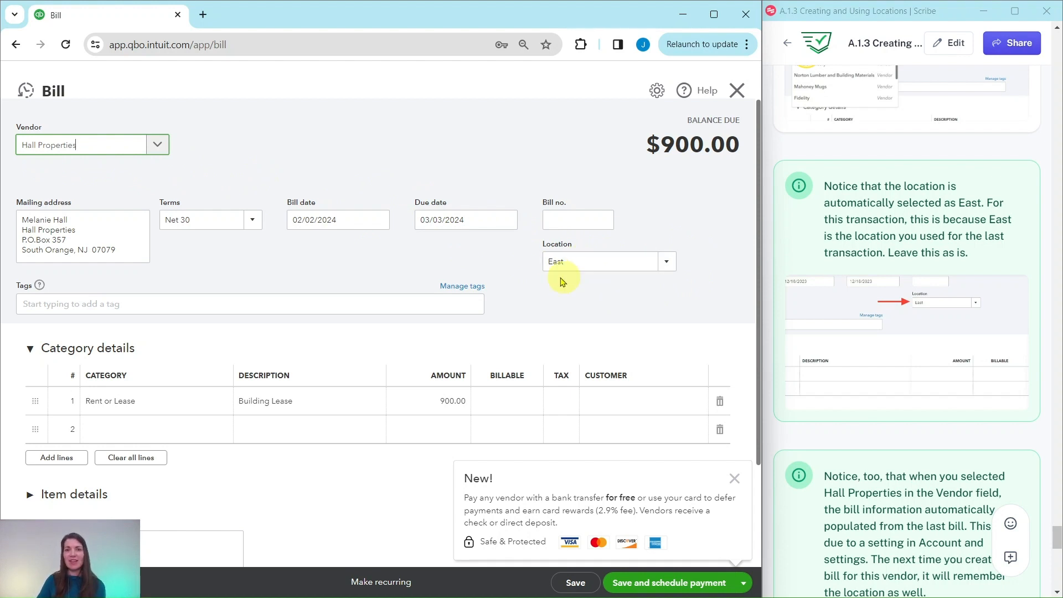
pyautogui.scroll(-6, 838, 278)
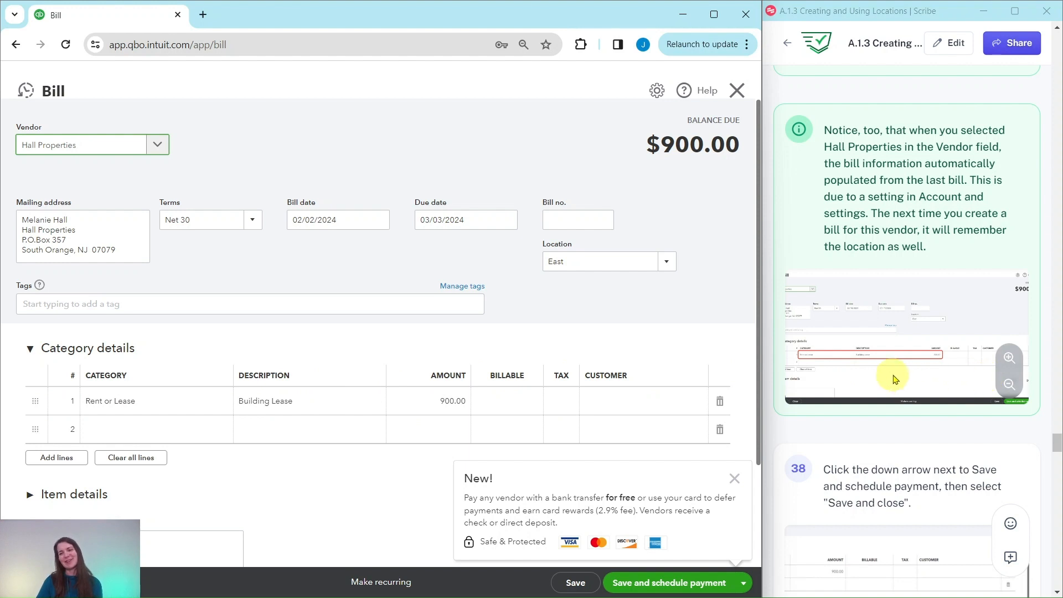
pyautogui.scroll(-6, 890, 374)
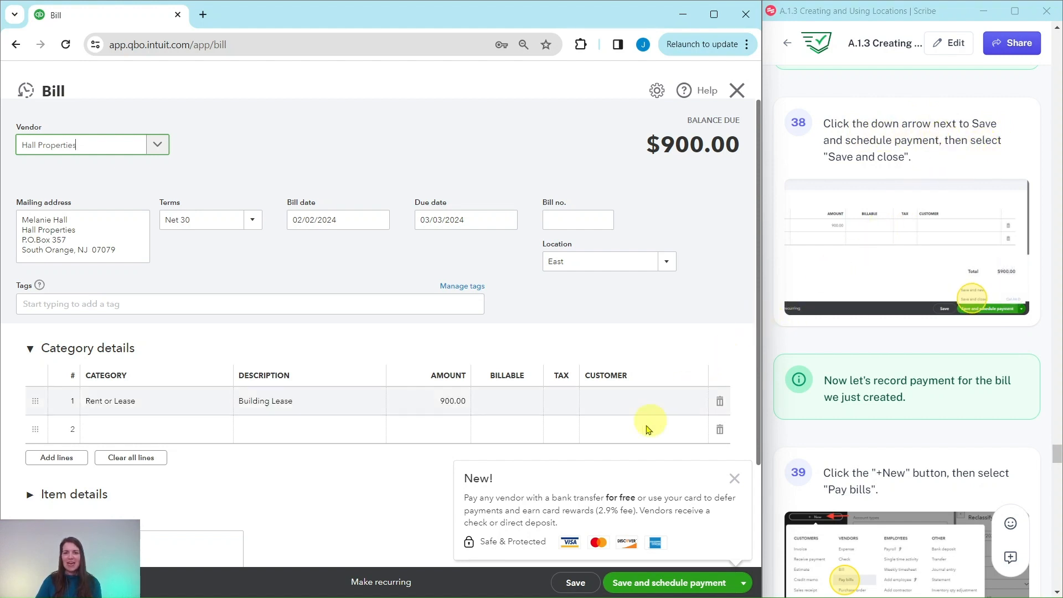
pyautogui.click(735, 480)
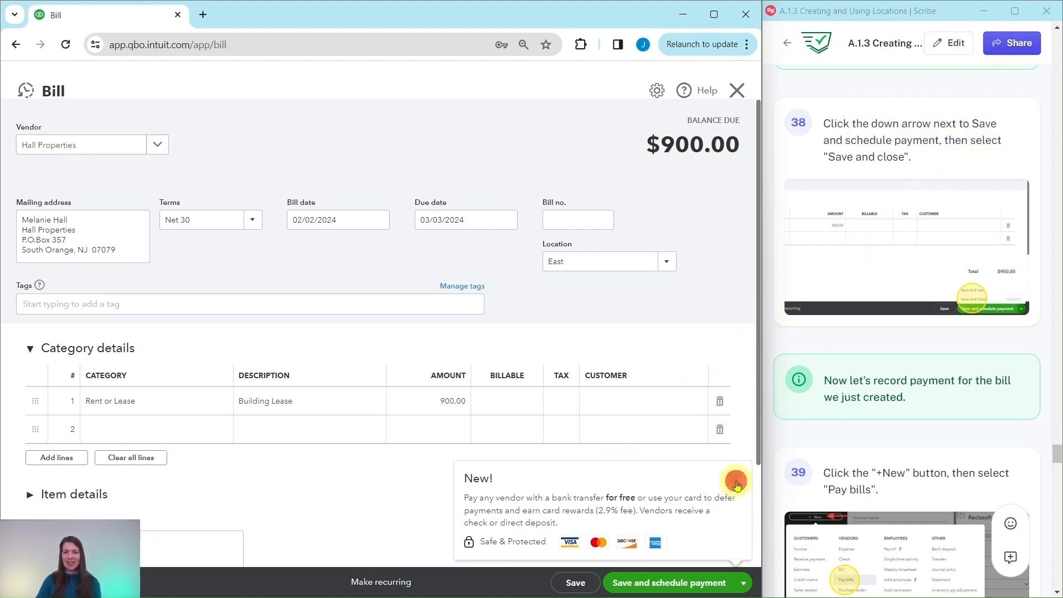
pyautogui.click(743, 586)
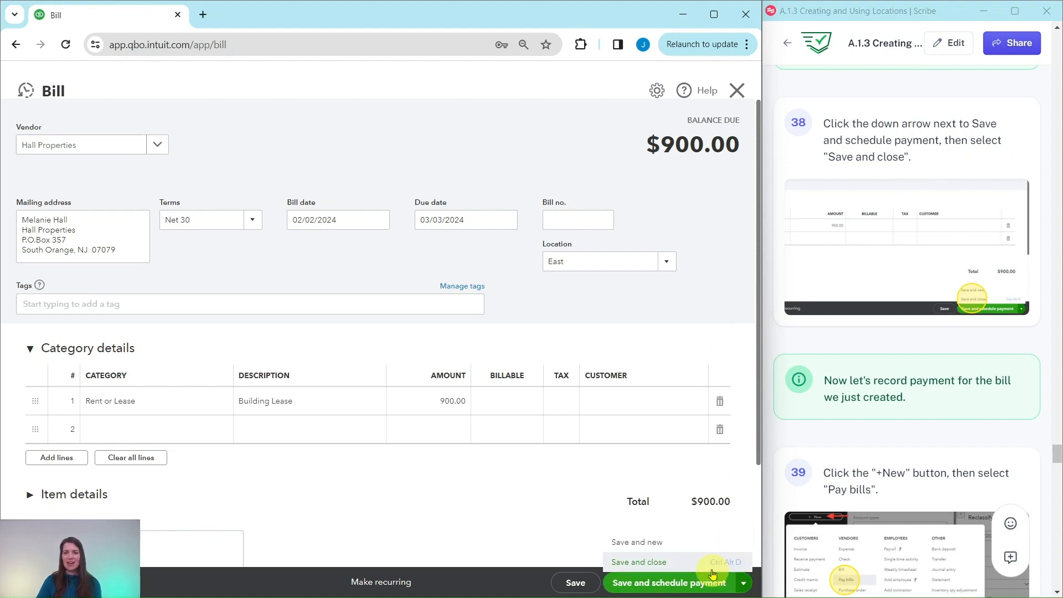
pyautogui.click(636, 562)
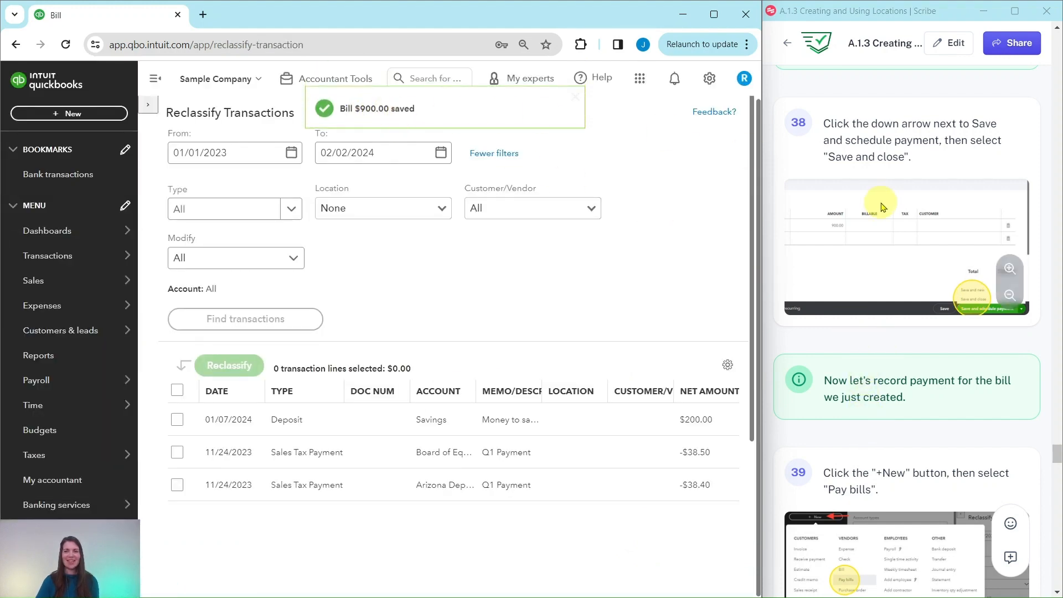
# Step: Start paying bills and set the payment account to Mastercard
pyautogui.scroll(-5, 941, 88)
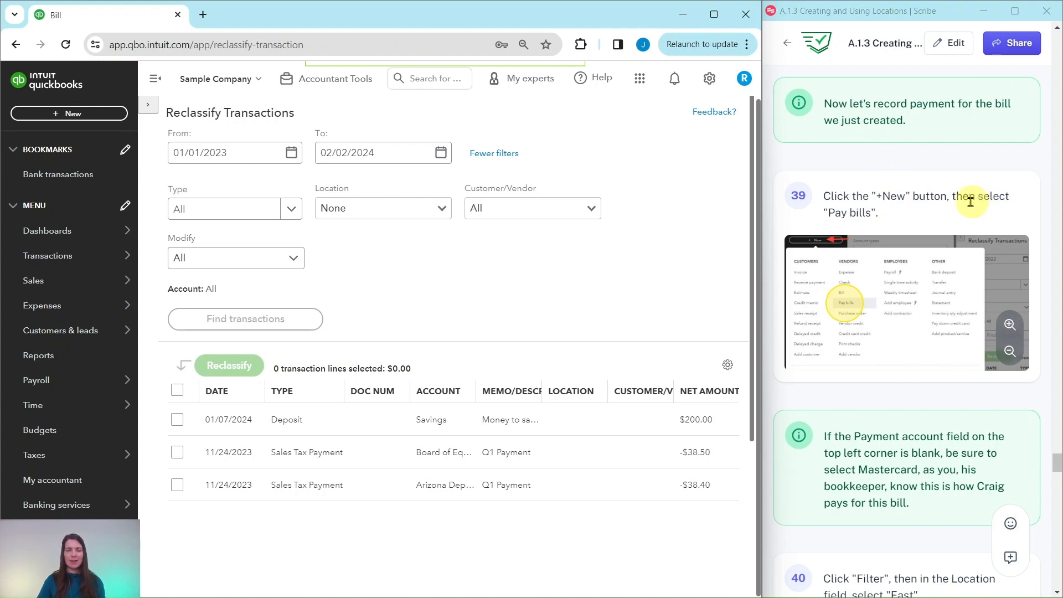
pyautogui.click(74, 115)
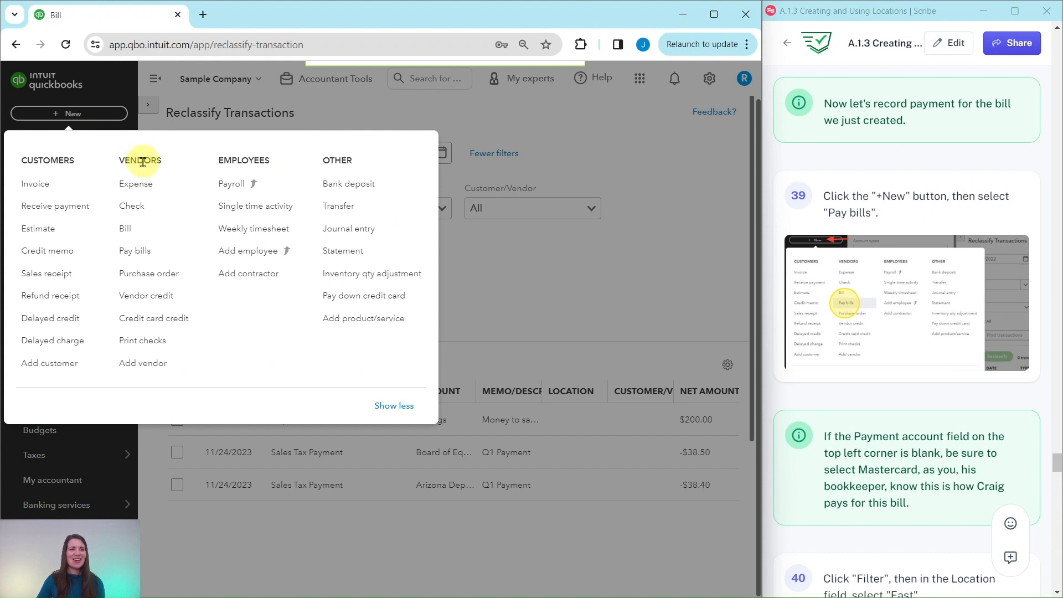
pyautogui.click(137, 253)
pyautogui.scroll(-5, 875, 327)
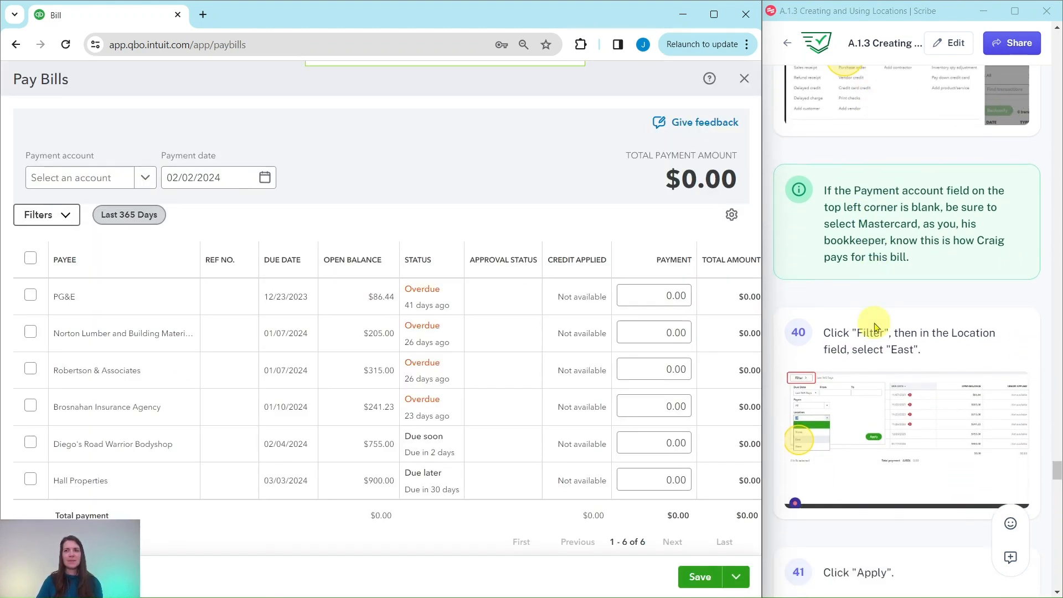
pyautogui.scroll(-1, 876, 327)
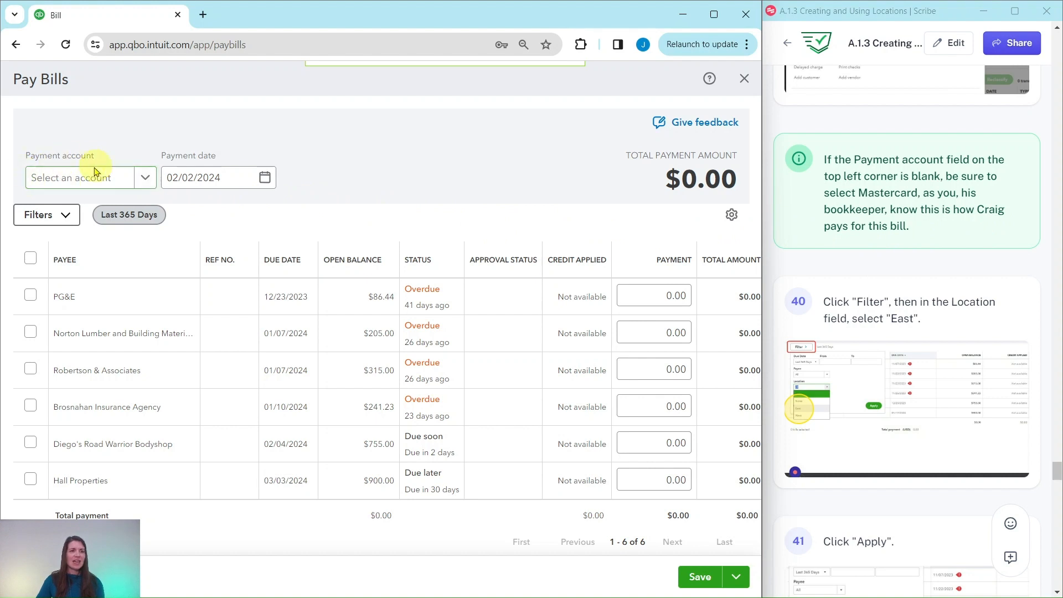
pyautogui.click(144, 179)
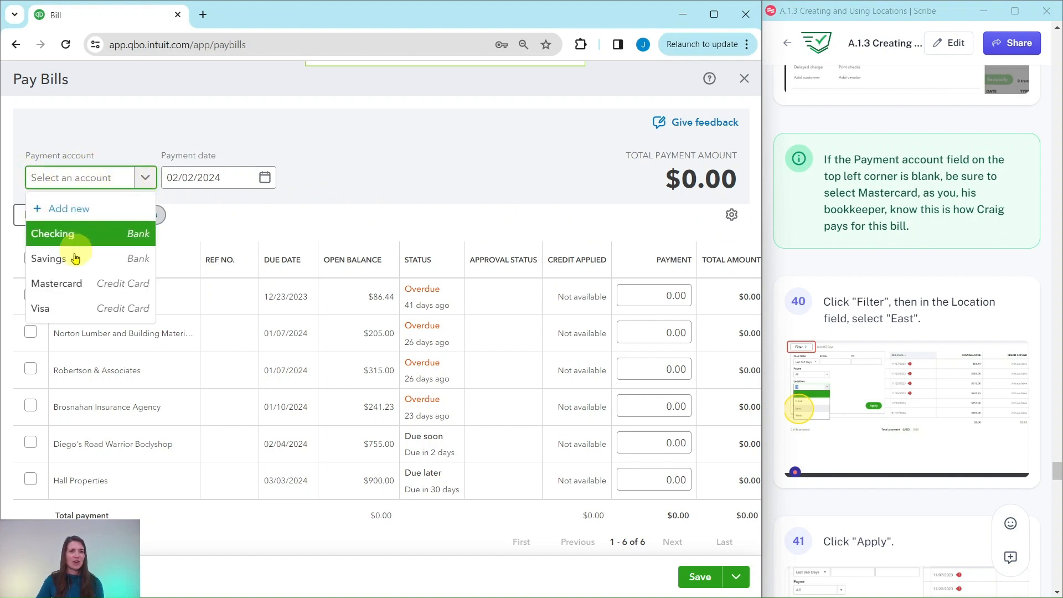
pyautogui.click(61, 285)
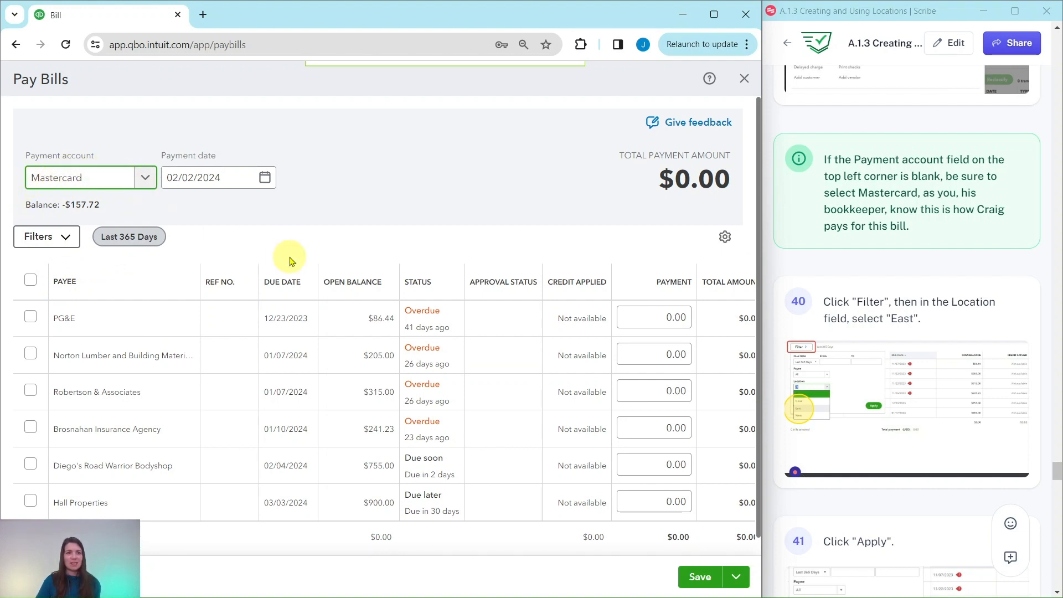
# Step: Filter the list of unpaid bills to the East location
pyautogui.scroll(-1, 909, 303)
pyautogui.scroll(-2, 895, 311)
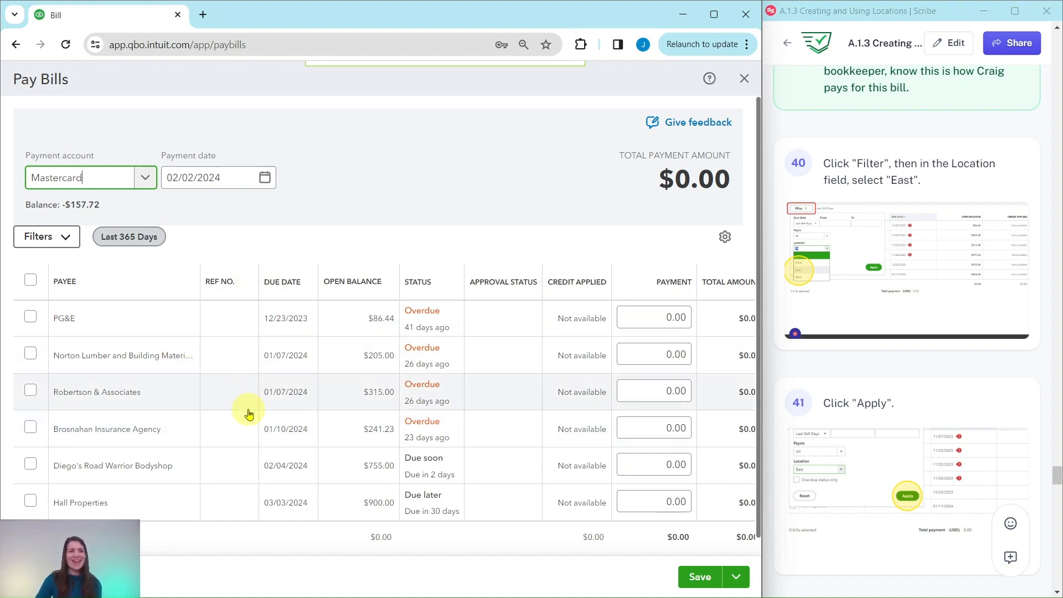
pyautogui.click(67, 240)
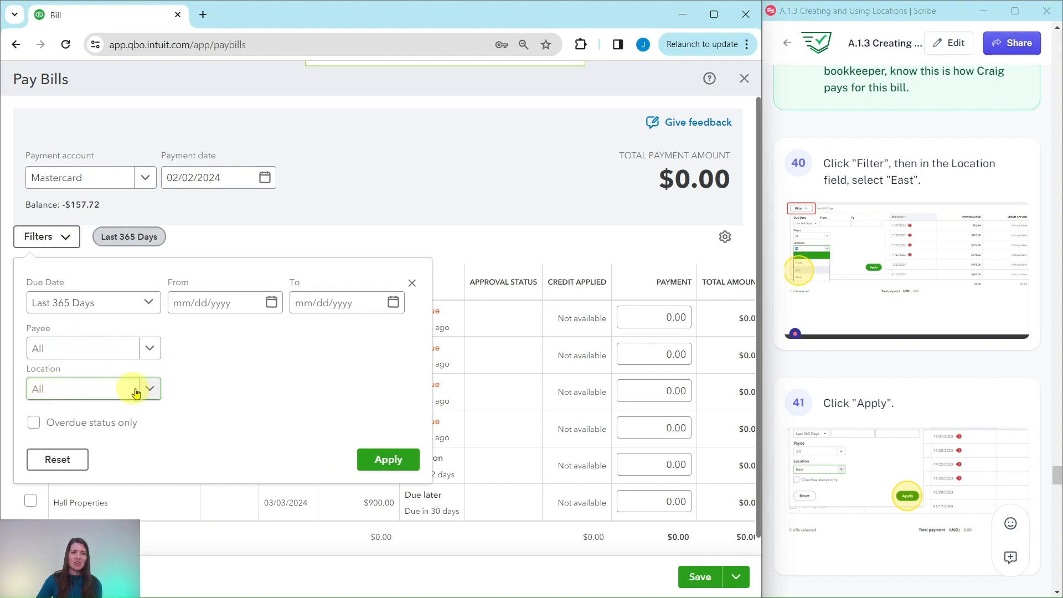
pyautogui.click(149, 388)
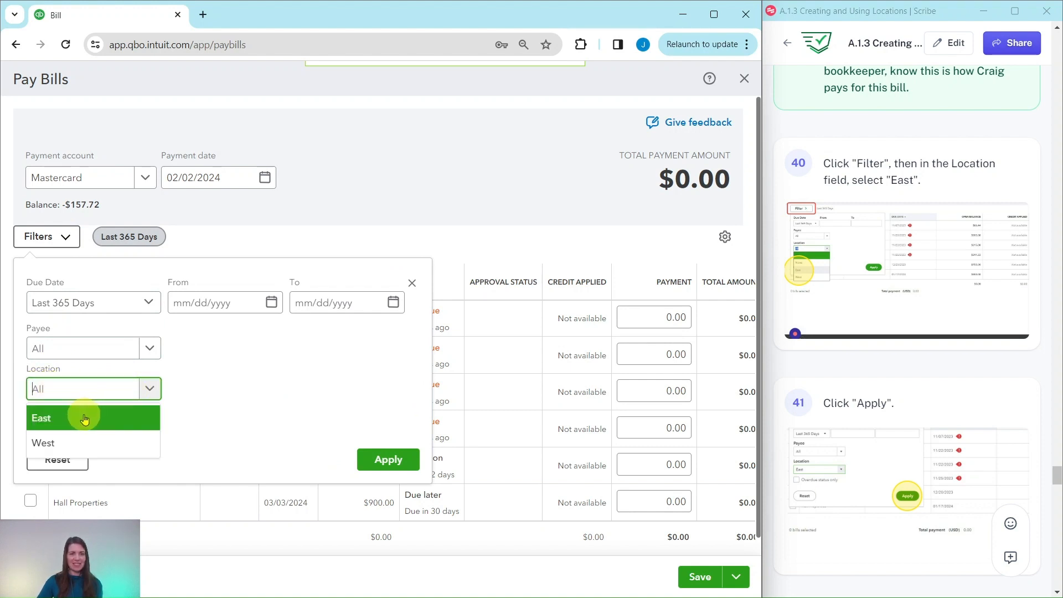
pyautogui.click(89, 417)
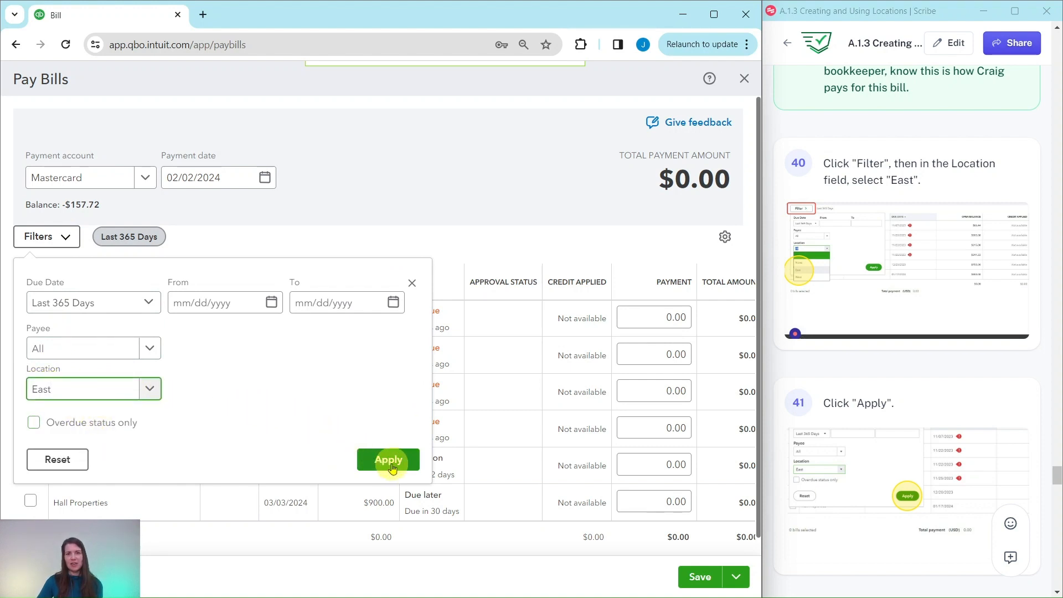
pyautogui.click(388, 459)
# Step: Select the Hall Properties bill for payment in full, then save and close the bill payment
pyautogui.scroll(-10, 932, 399)
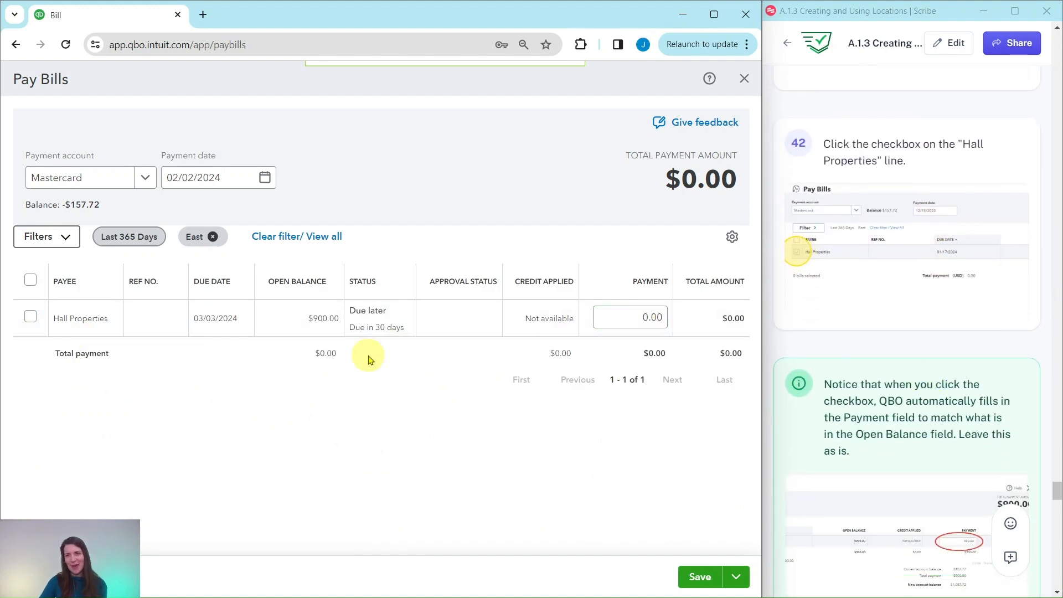
pyautogui.click(28, 320)
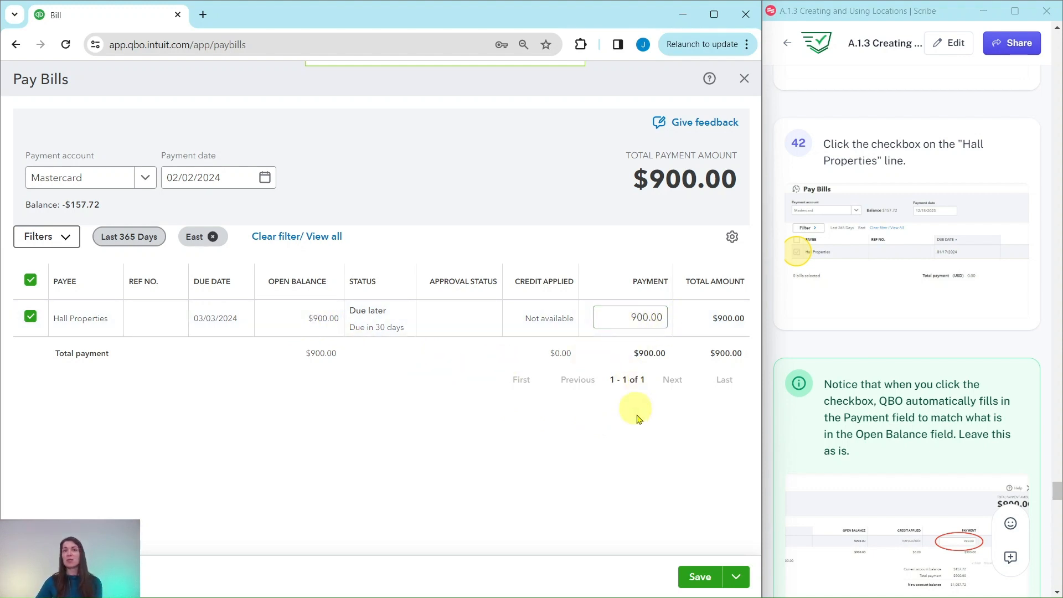
pyautogui.scroll(-6, 844, 407)
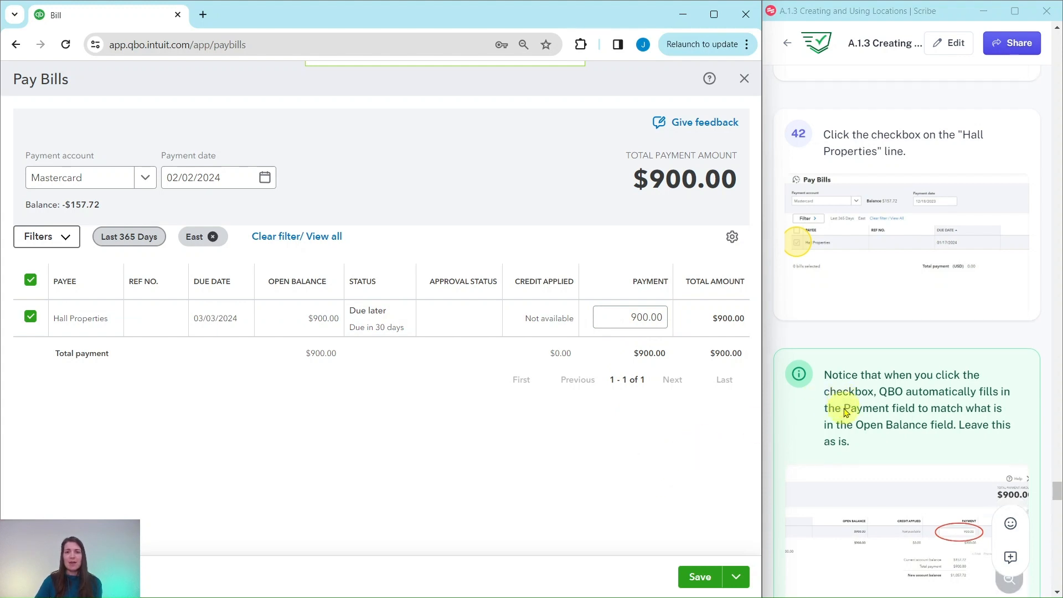
pyautogui.scroll(-4, 843, 406)
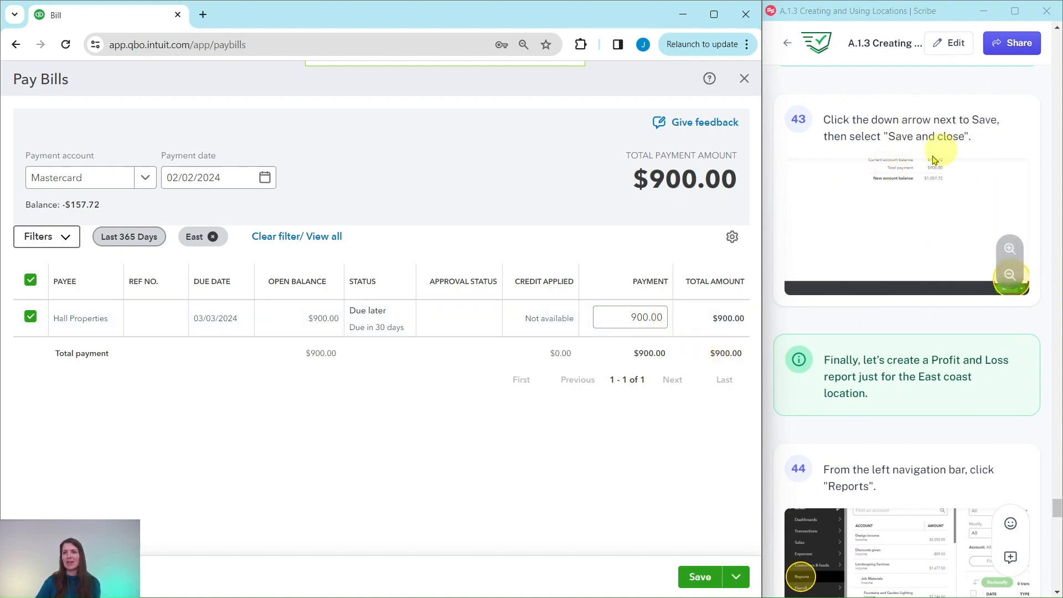
pyautogui.click(742, 577)
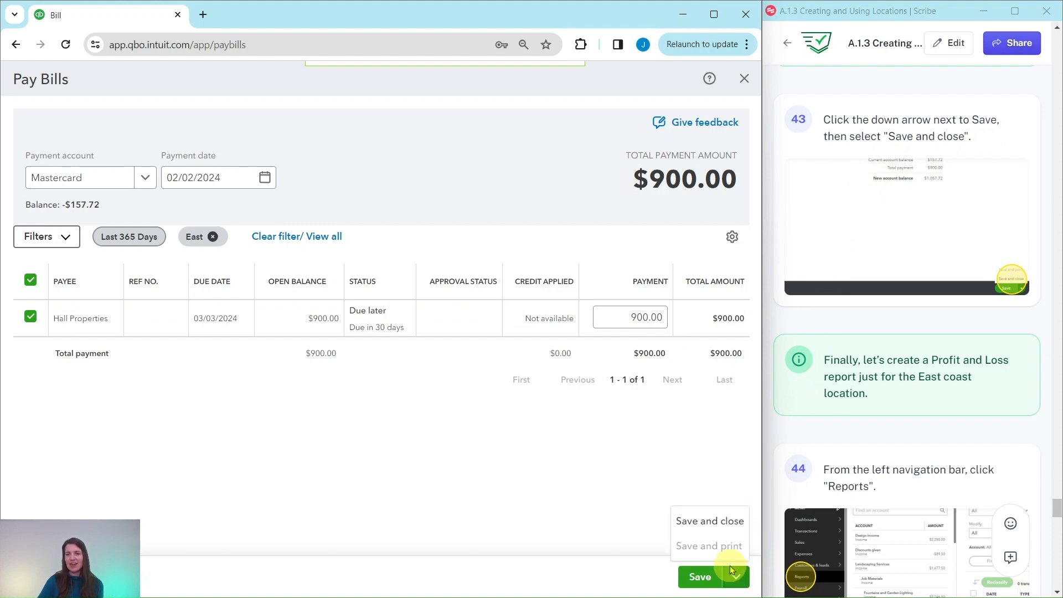
pyautogui.click(710, 530)
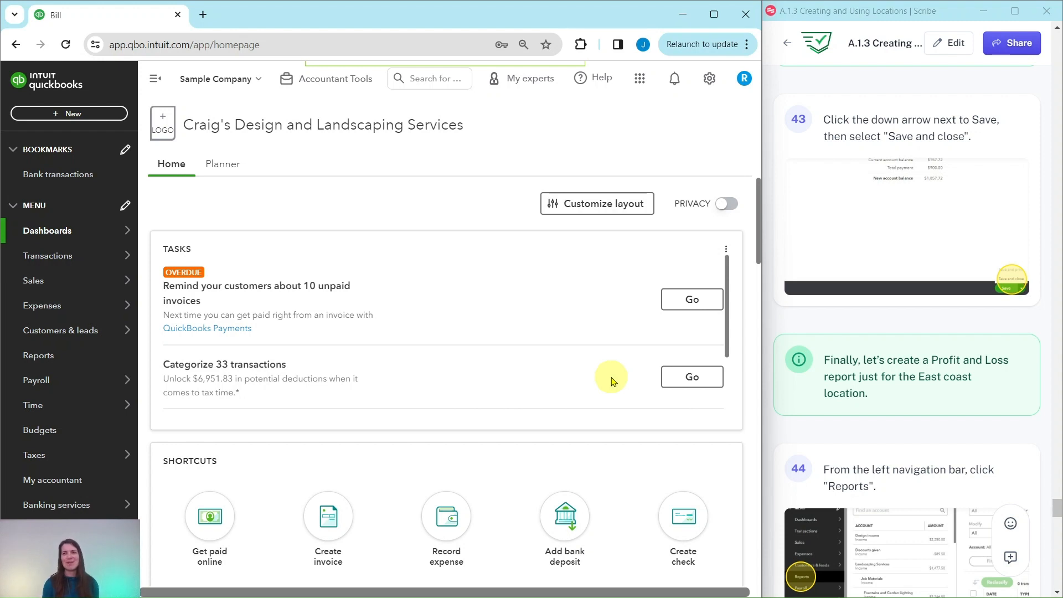
pyautogui.scroll(-2, 611, 381)
pyautogui.scroll(2, 612, 374)
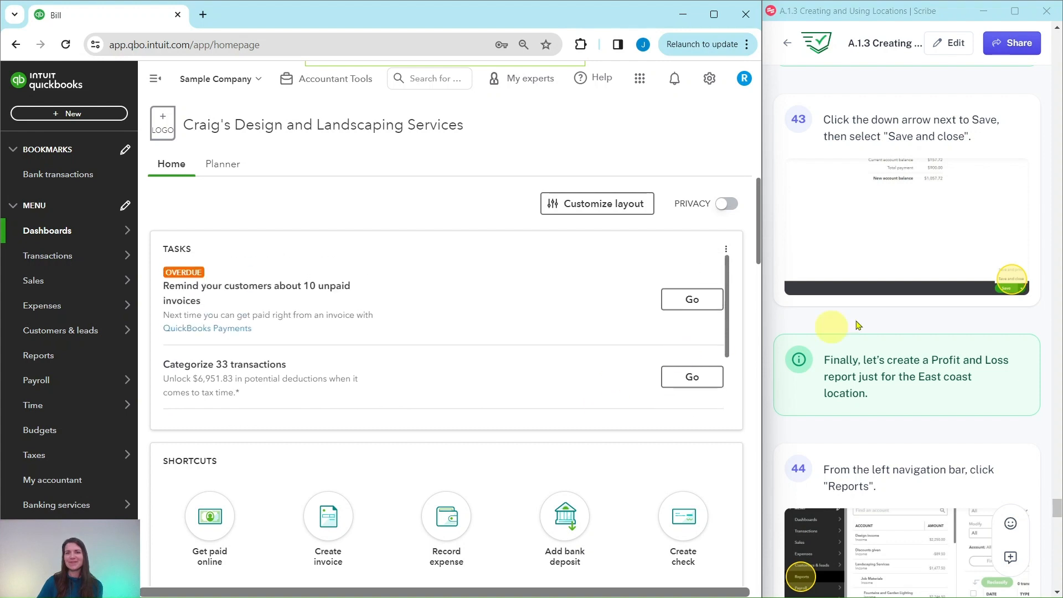
pyautogui.scroll(-5, 882, 310)
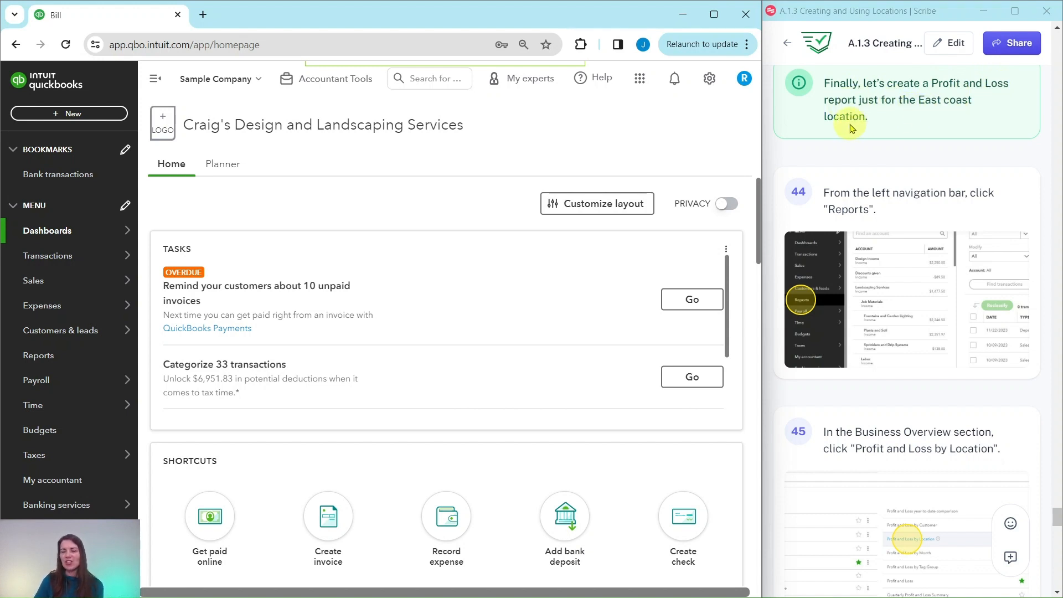
# Step: Go to the company's reports list and dismiss the menu feedback prompt
pyautogui.scroll(-1, 851, 142)
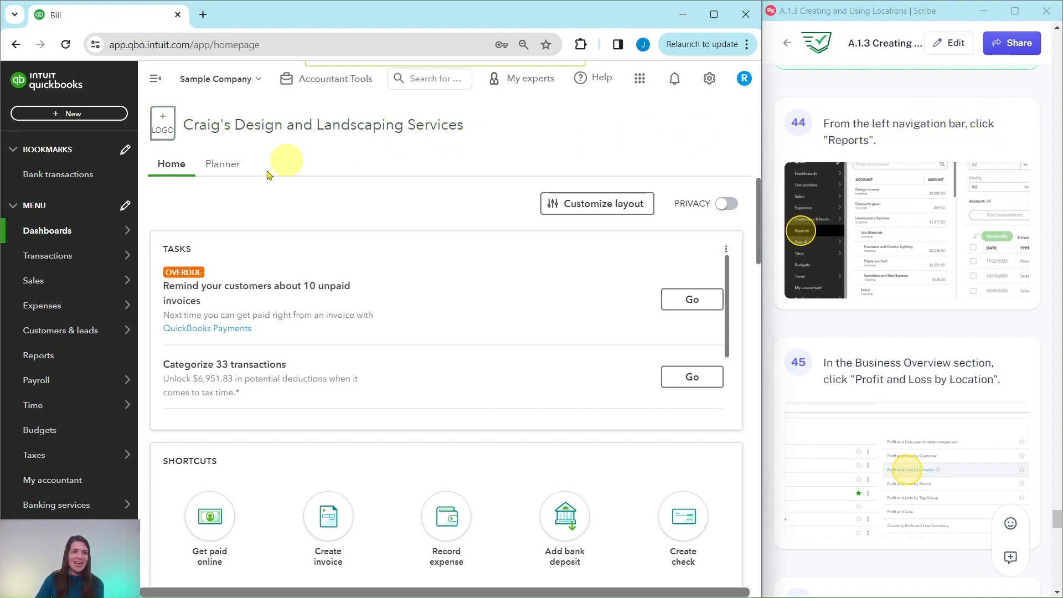
pyautogui.moveTo(69, 255)
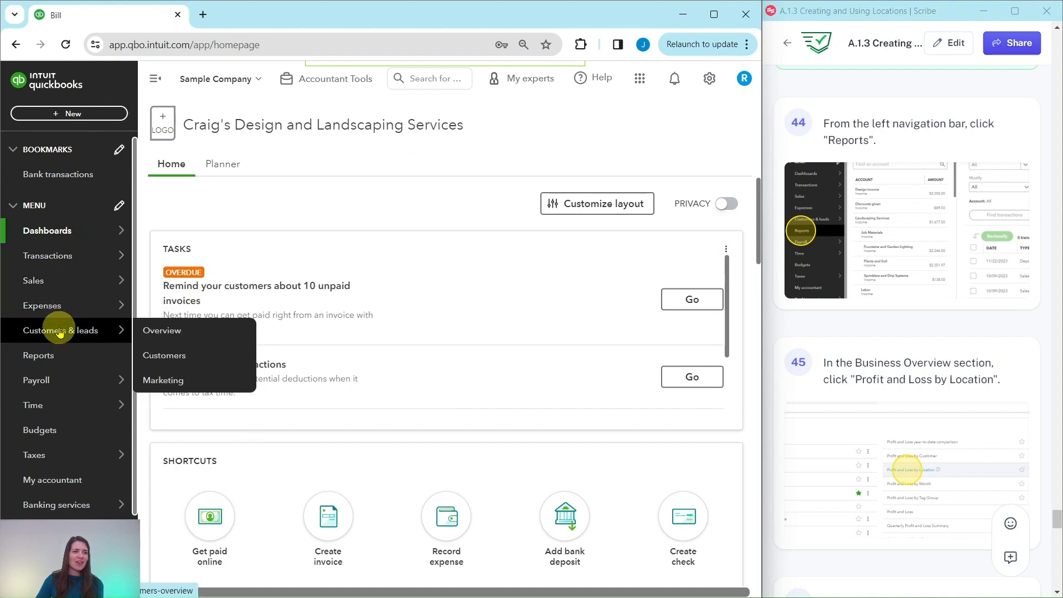
pyautogui.click(42, 360)
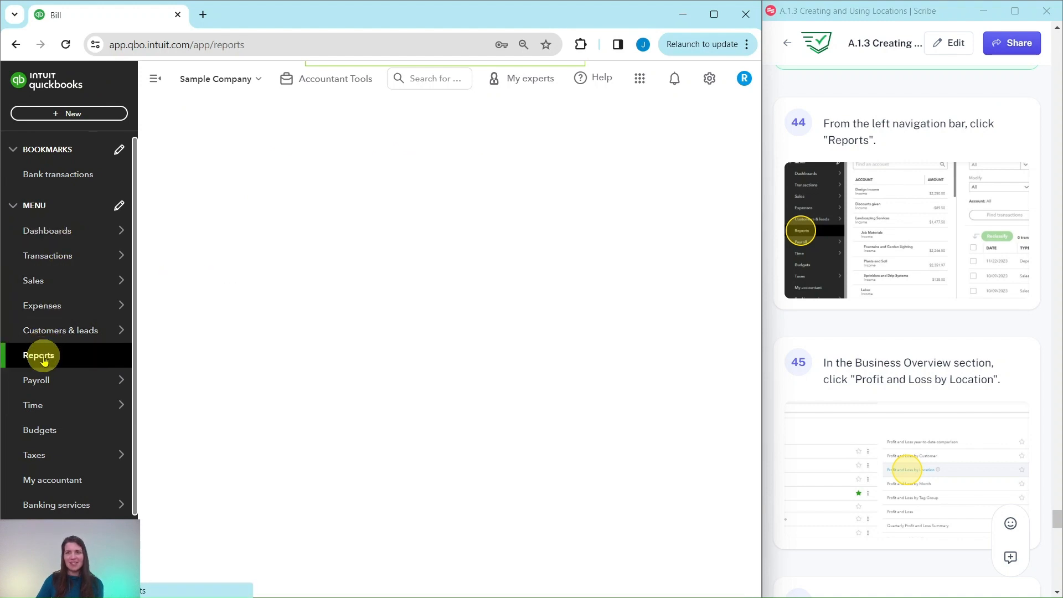
pyautogui.scroll(-4, 939, 263)
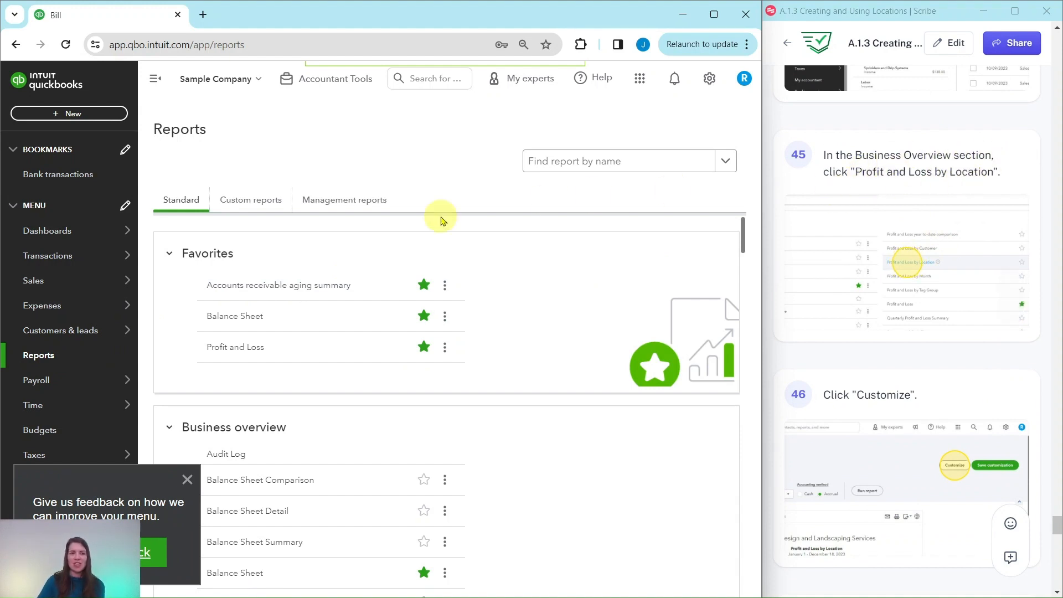
pyautogui.click(187, 479)
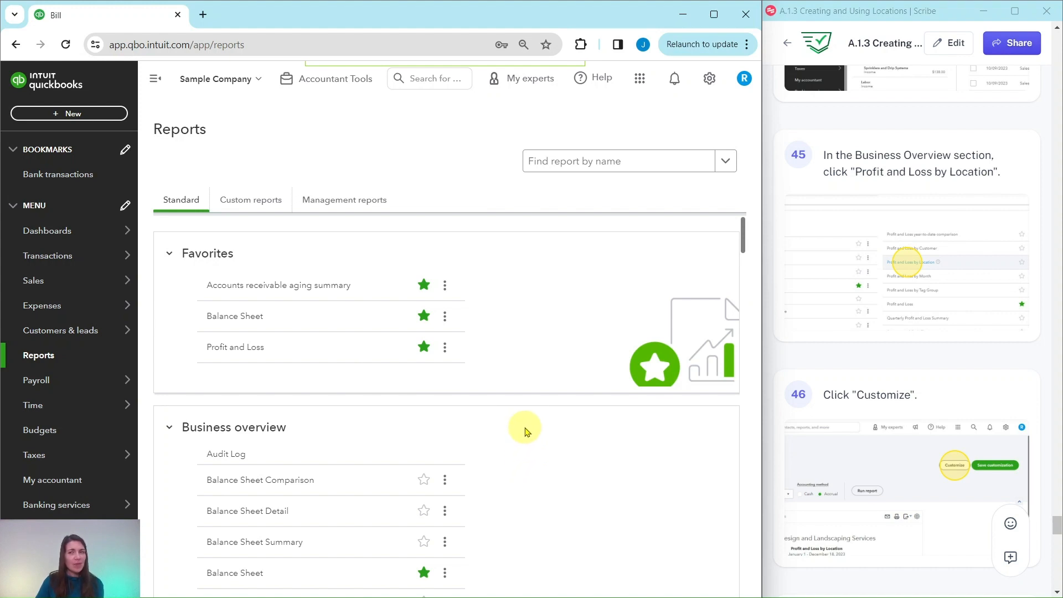
# Step: Open the Profit and Loss by Location report from the Business overview section
pyautogui.scroll(-4, 524, 413)
pyautogui.scroll(-4, 525, 413)
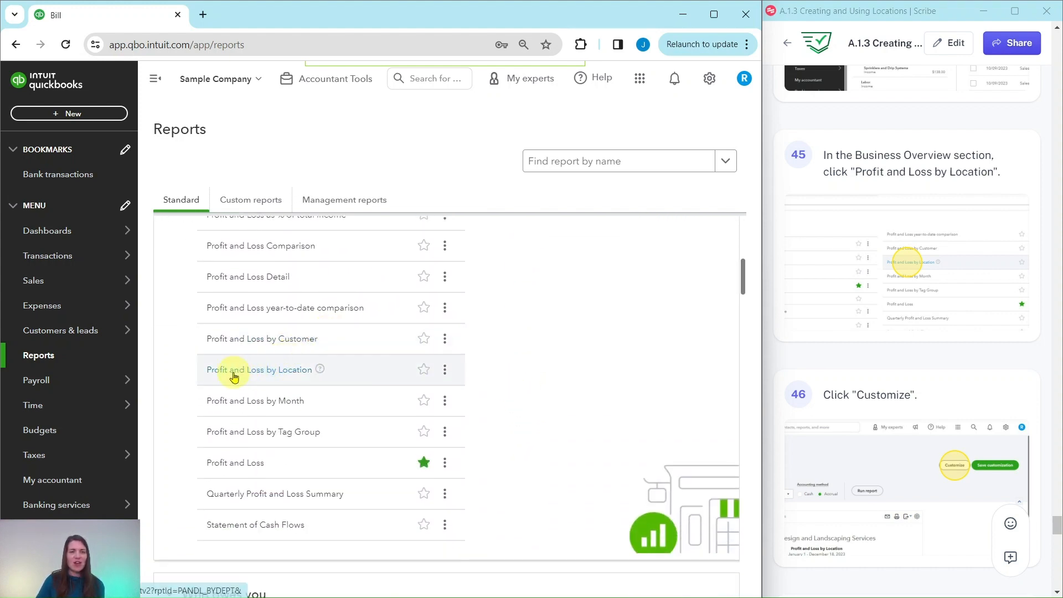
pyautogui.click(262, 376)
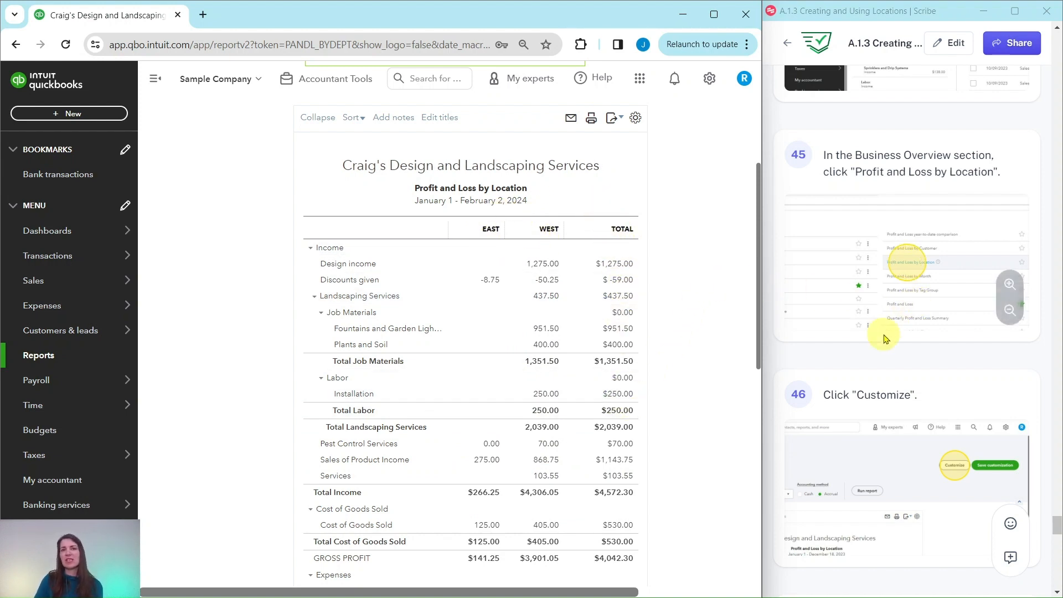
# Step: Start customizing the Profit and Loss by Location report and set its report period to All Dates
pyautogui.scroll(-5, 881, 343)
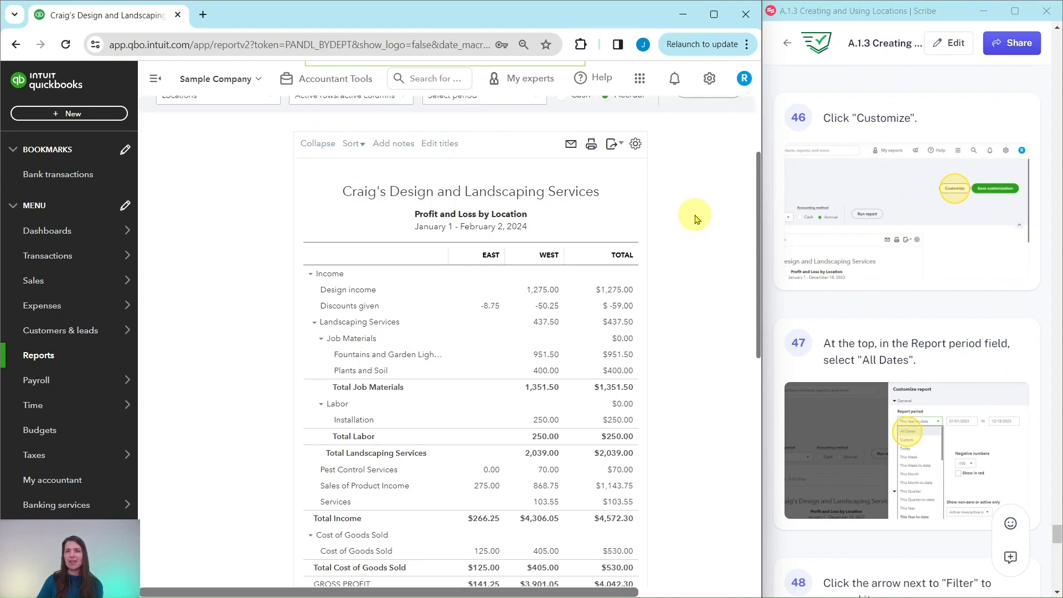
pyautogui.scroll(3, 694, 213)
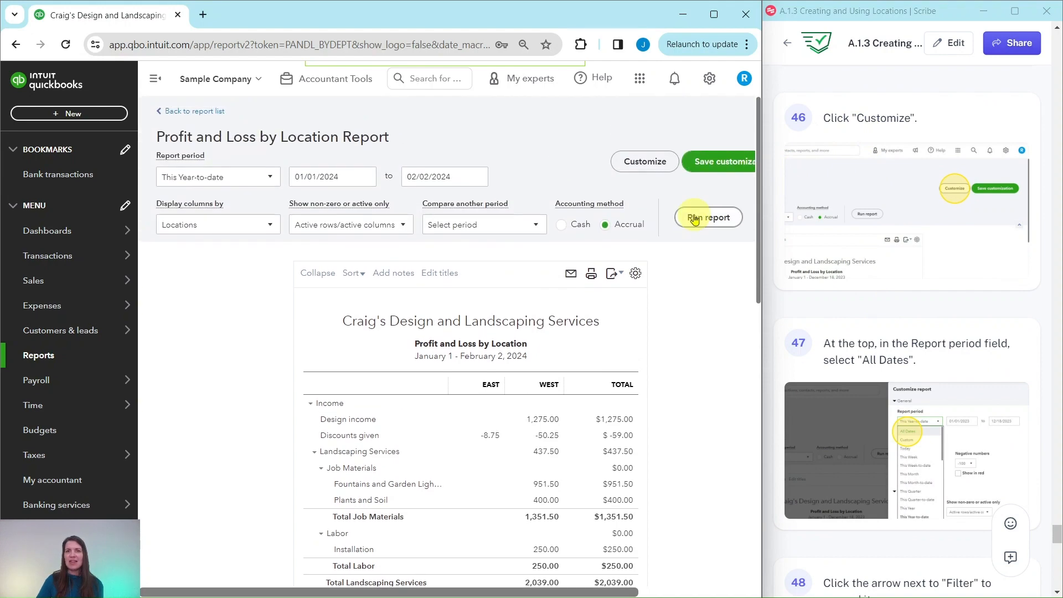
pyautogui.click(645, 162)
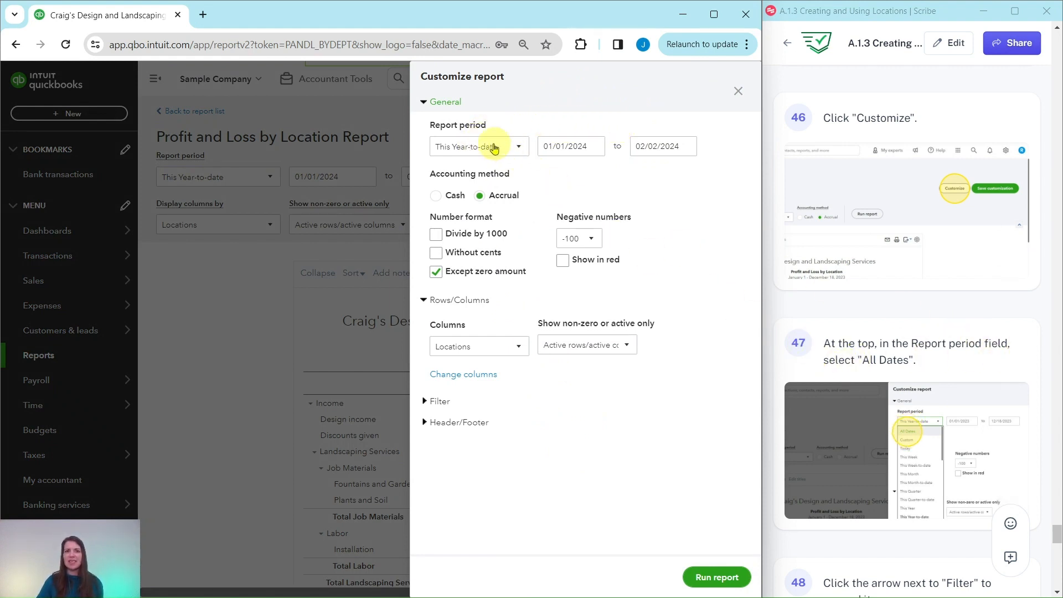
pyautogui.click(519, 148)
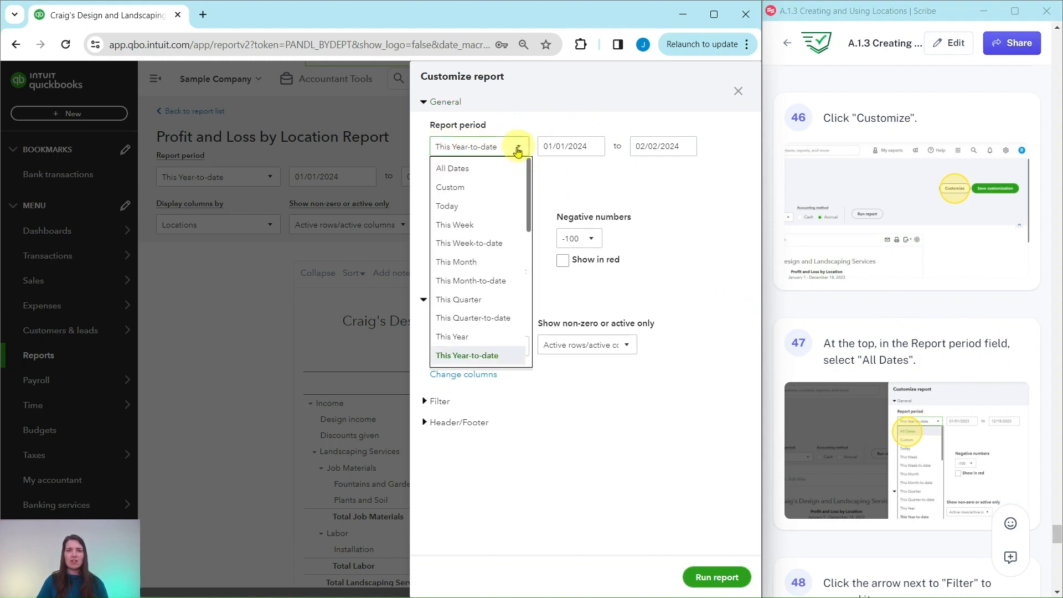
pyautogui.click(450, 170)
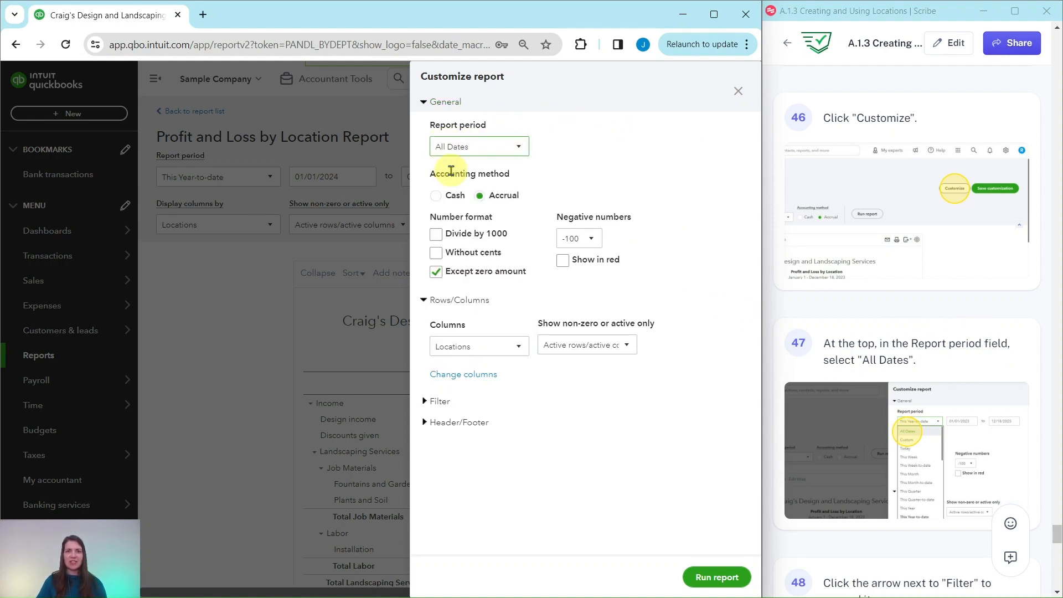
# Step: Filter the report to the East location and run it
pyautogui.scroll(-5, 941, 271)
pyautogui.scroll(-3, 924, 266)
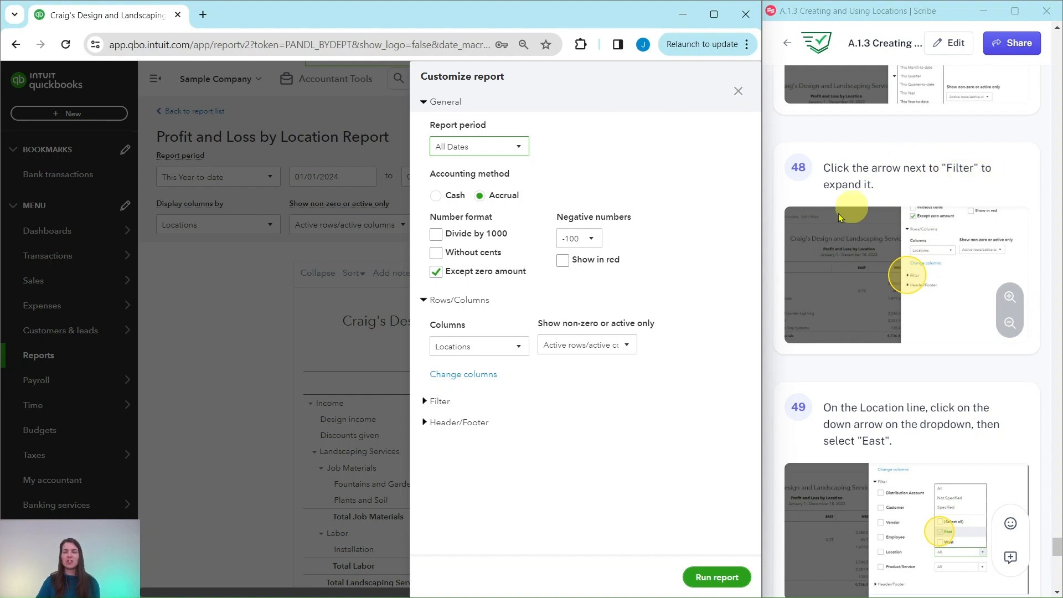
pyautogui.click(424, 402)
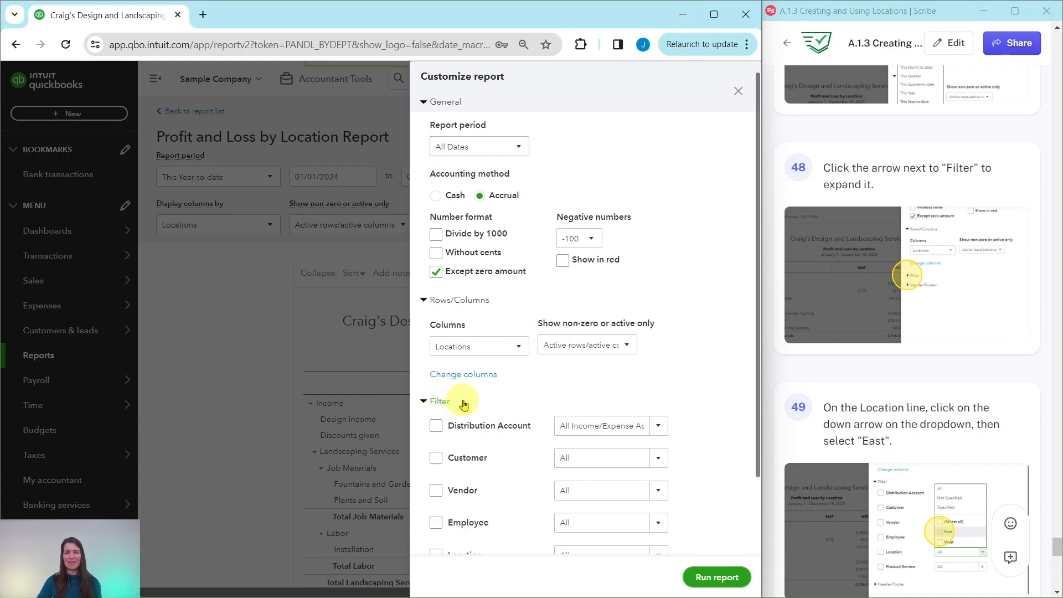
pyautogui.scroll(-3, 907, 376)
pyautogui.scroll(-1, 908, 377)
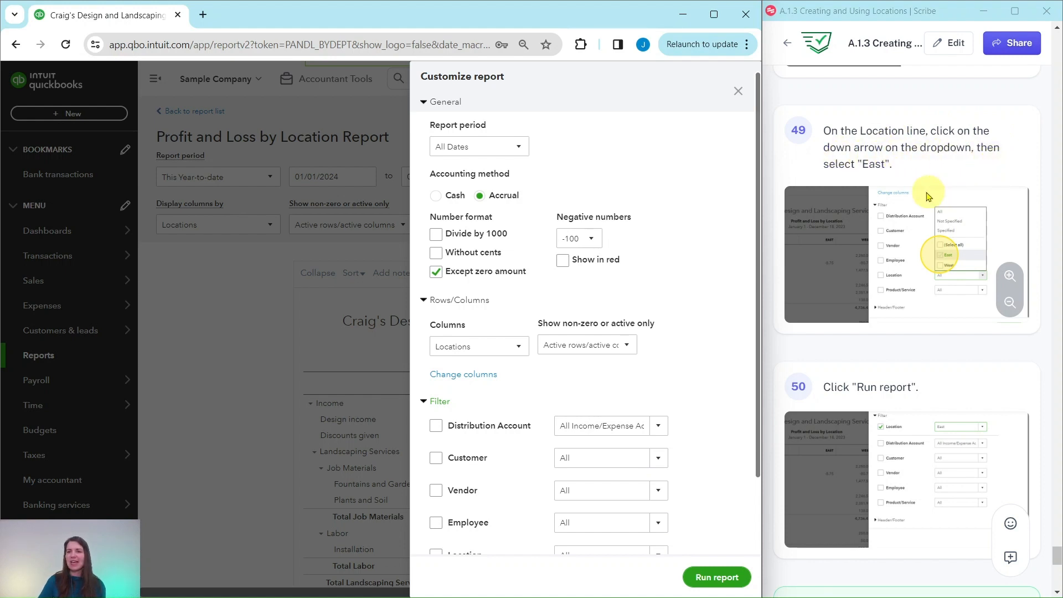
pyautogui.scroll(-2, 680, 357)
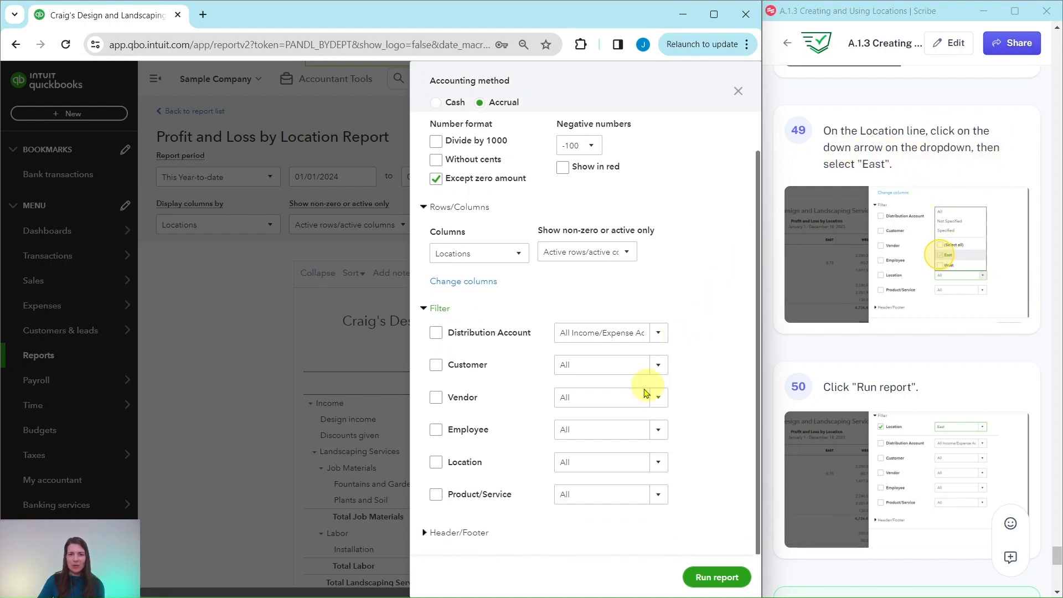
pyautogui.click(659, 464)
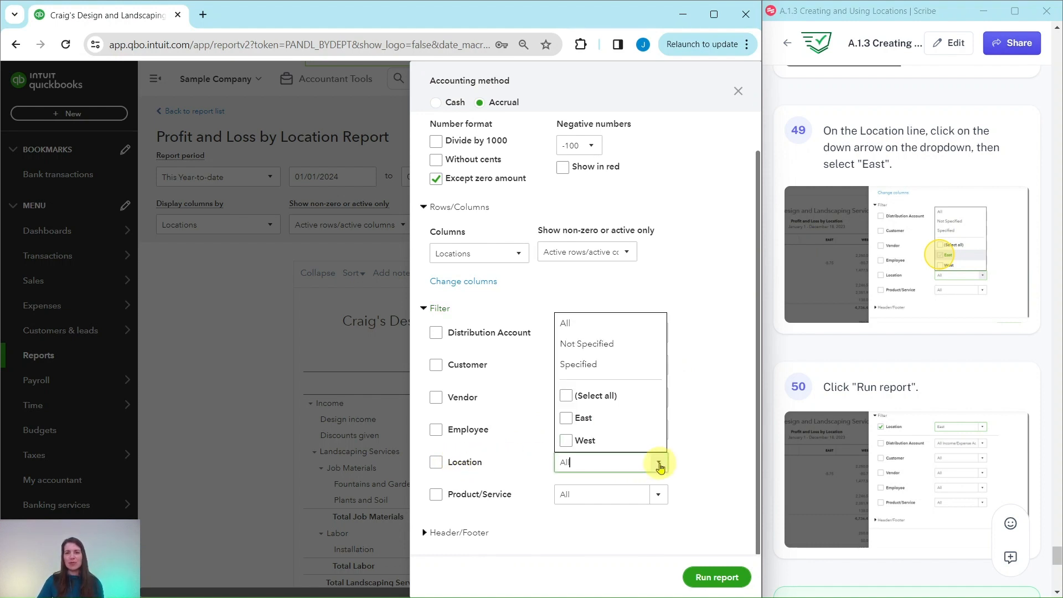
pyautogui.click(567, 419)
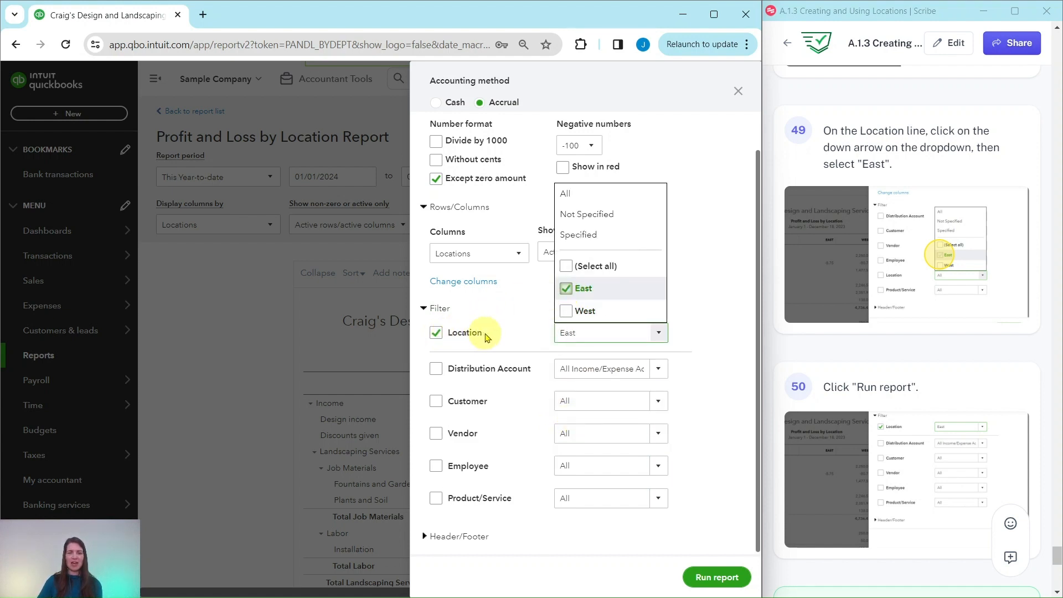
pyautogui.click(708, 397)
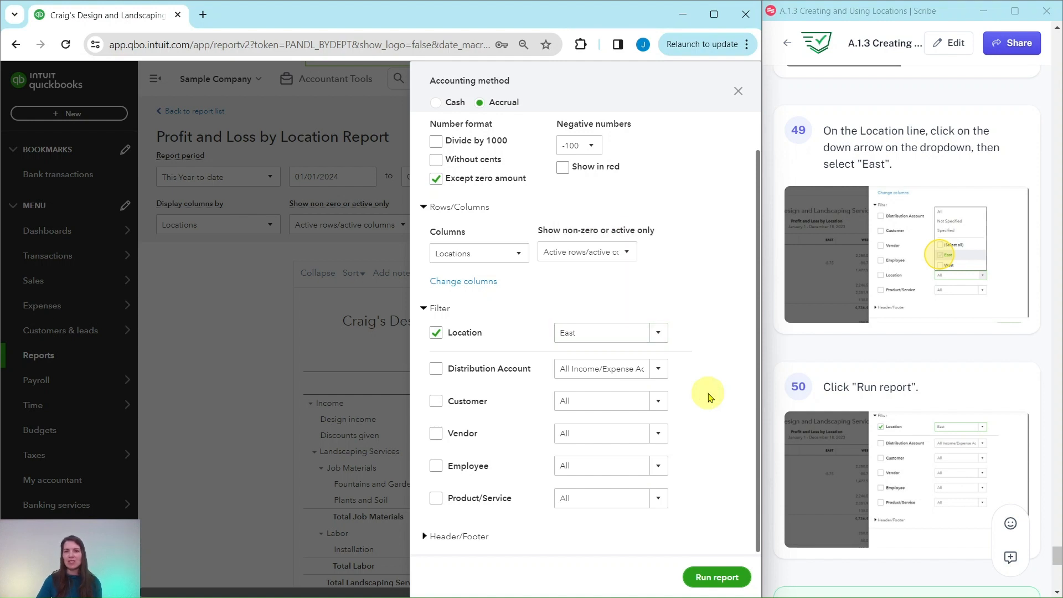
pyautogui.click(722, 580)
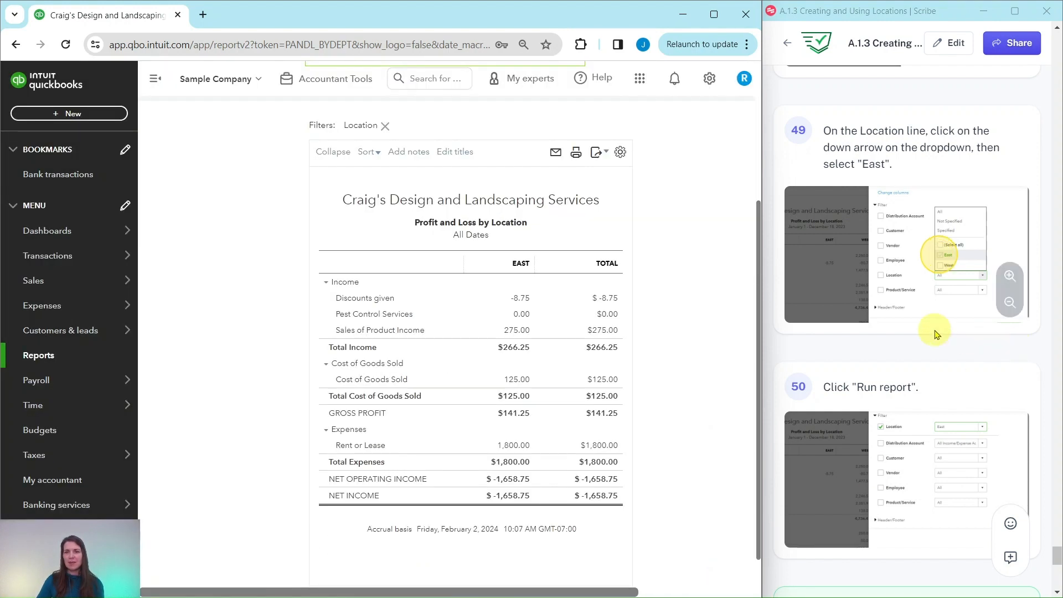
# Step: Review the East Profit and Loss report and inspect its editable title fields without changing them
pyautogui.scroll(-3, 939, 327)
pyautogui.scroll(-5, 942, 319)
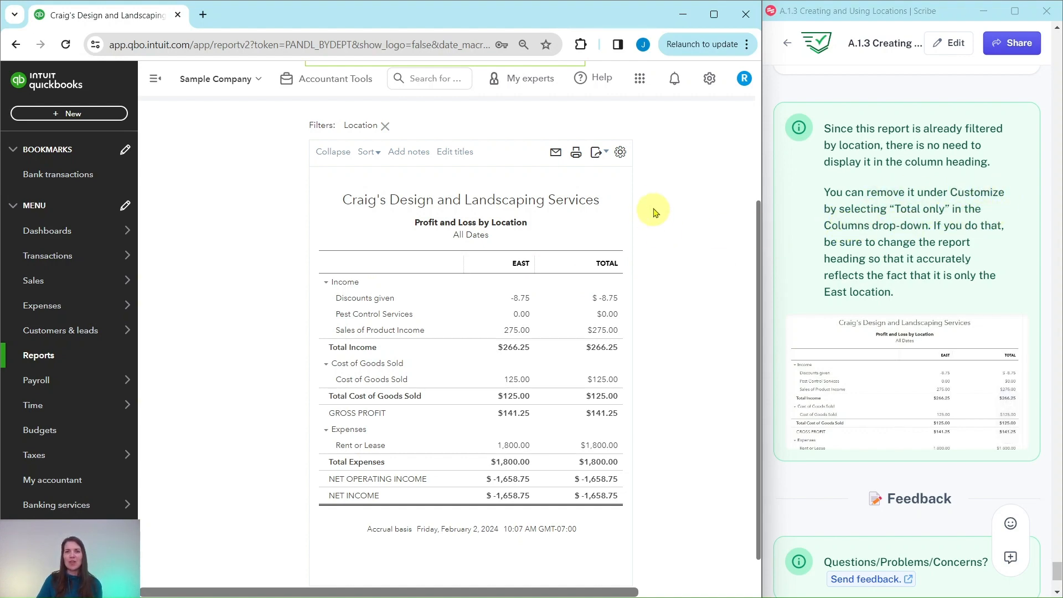
pyautogui.scroll(3, 654, 212)
pyautogui.scroll(-3, 687, 265)
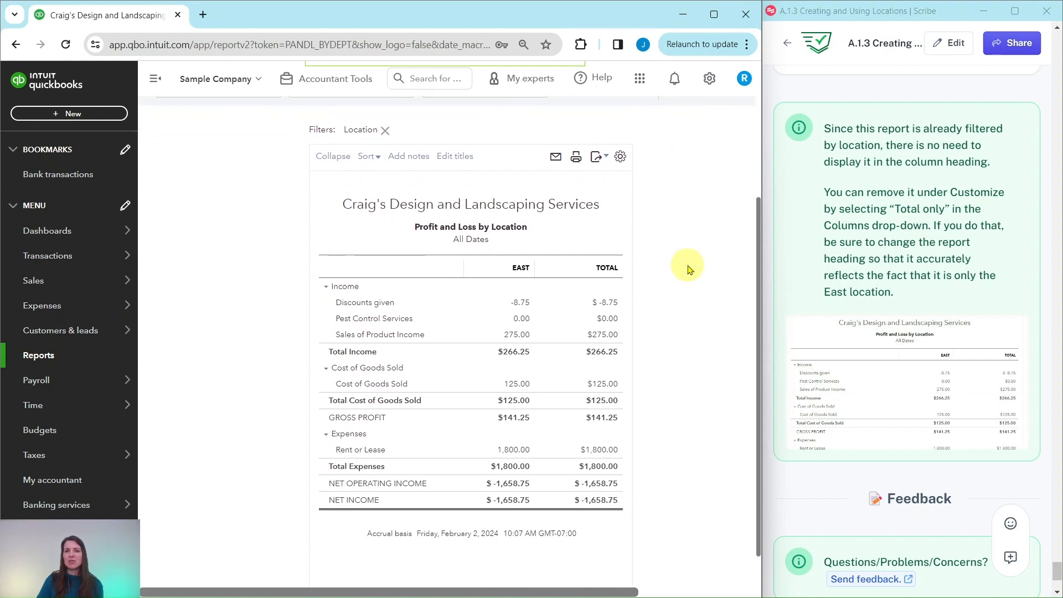
pyautogui.scroll(-1, 689, 270)
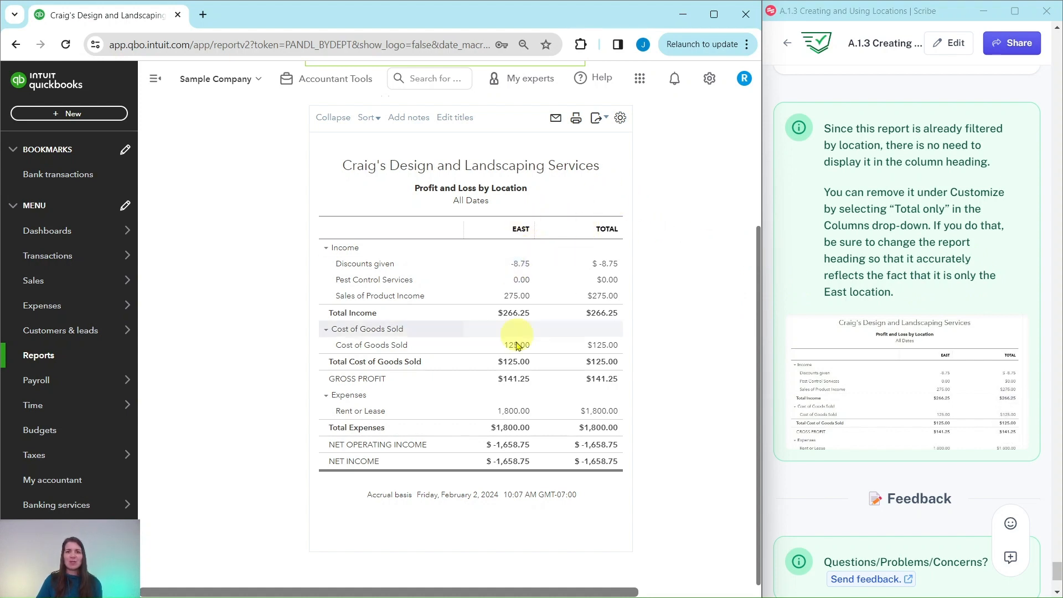
pyautogui.click(457, 197)
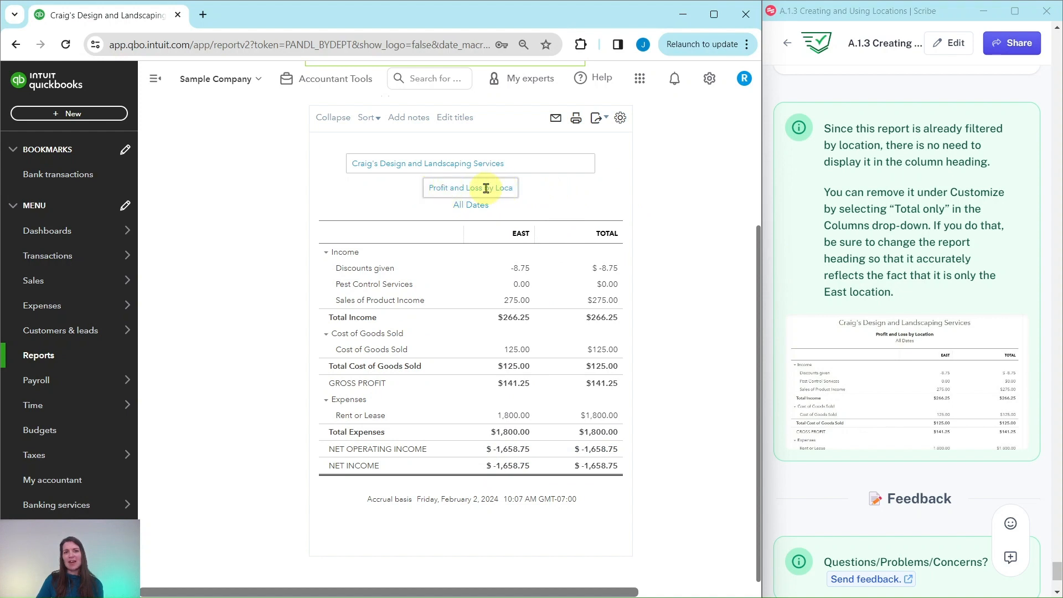
pyautogui.click(696, 231)
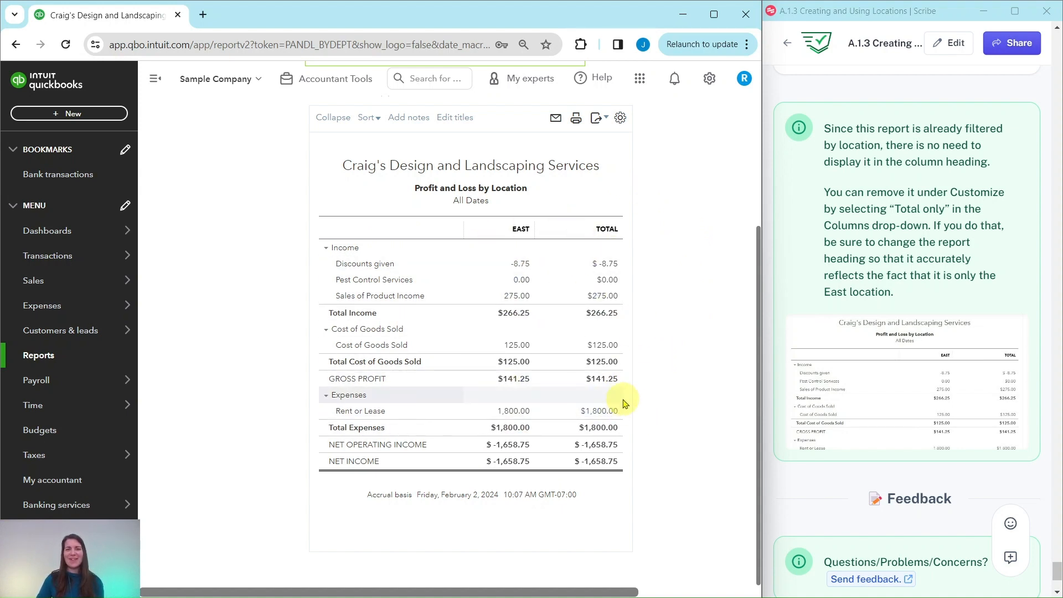
# Step: View the export options available for the East Profit and Loss report, then dismiss them
pyautogui.scroll(1, 681, 349)
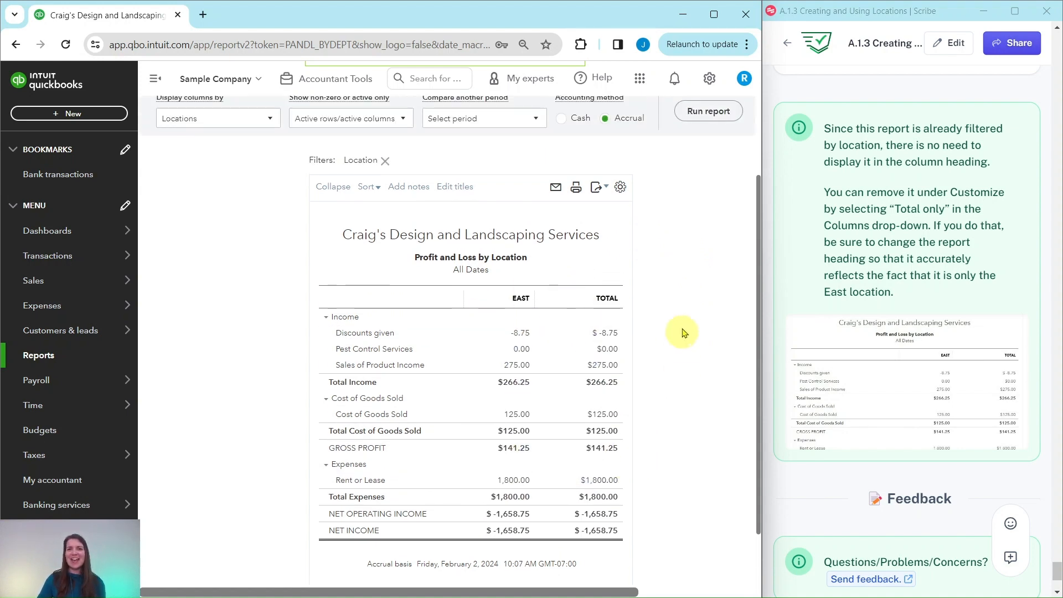
pyautogui.click(605, 189)
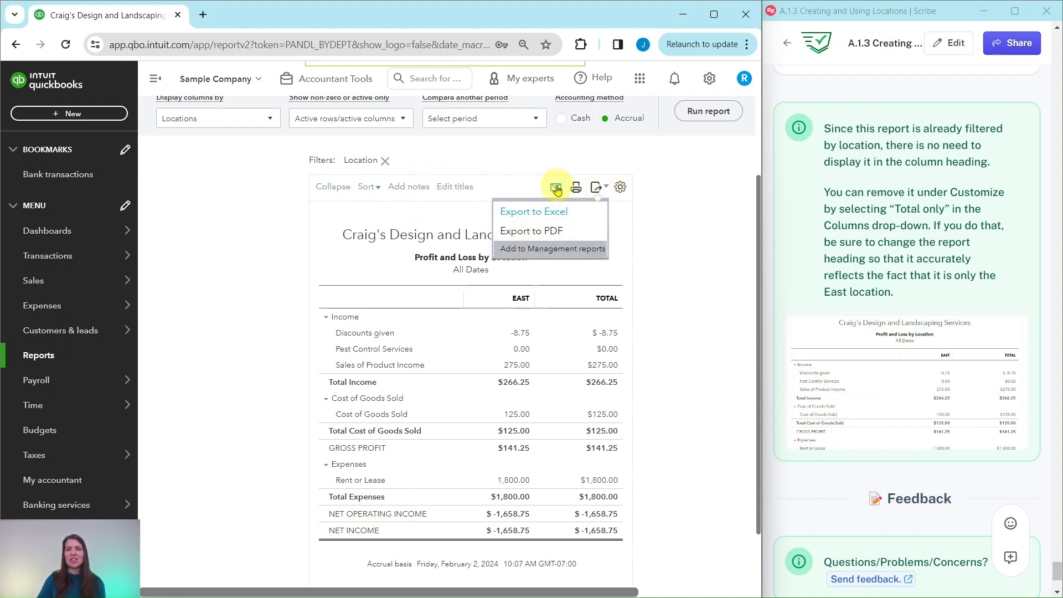
pyautogui.click(689, 259)
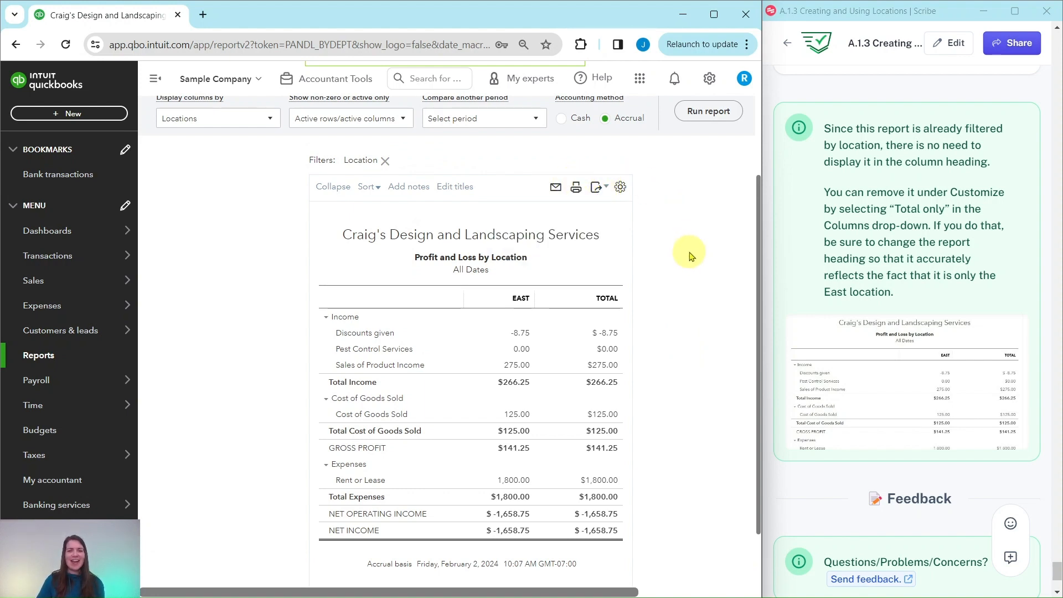